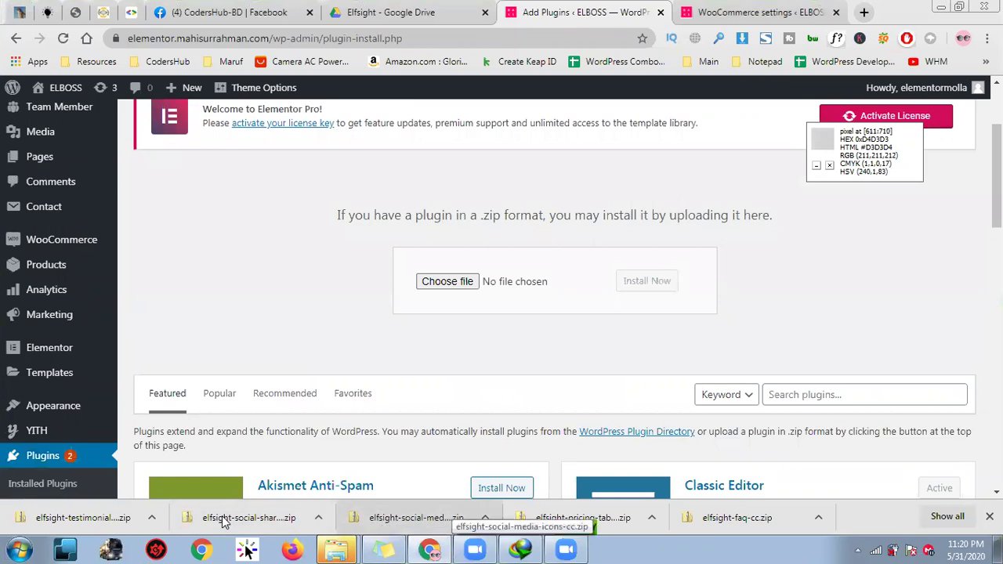
- Install the uploaded elfsight-social-media-icons-cc.zip plugin and activate it
{"action": "left_click", "coordinate": [650, 283]}
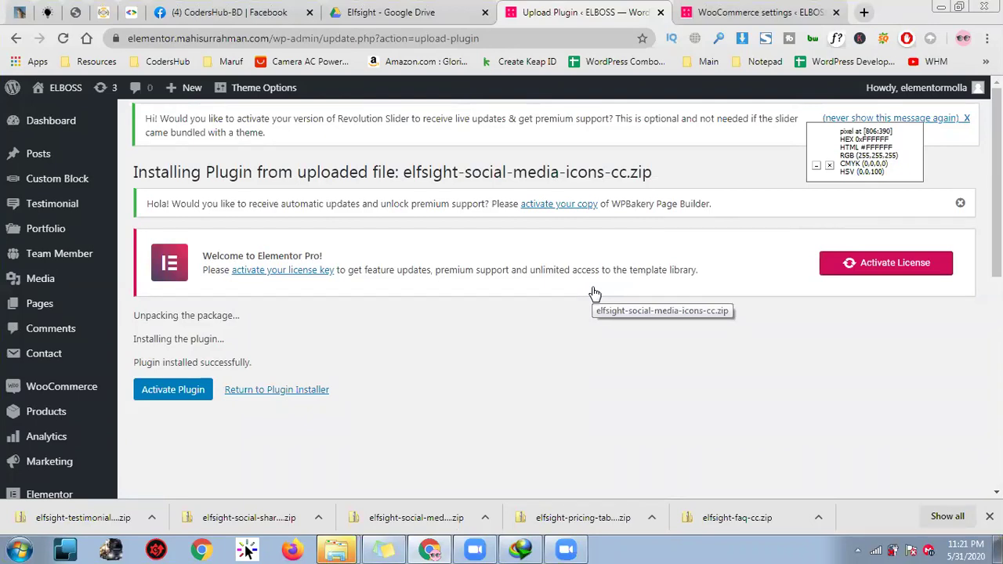
{"action": "triple_click", "coordinate": [537, 171]}
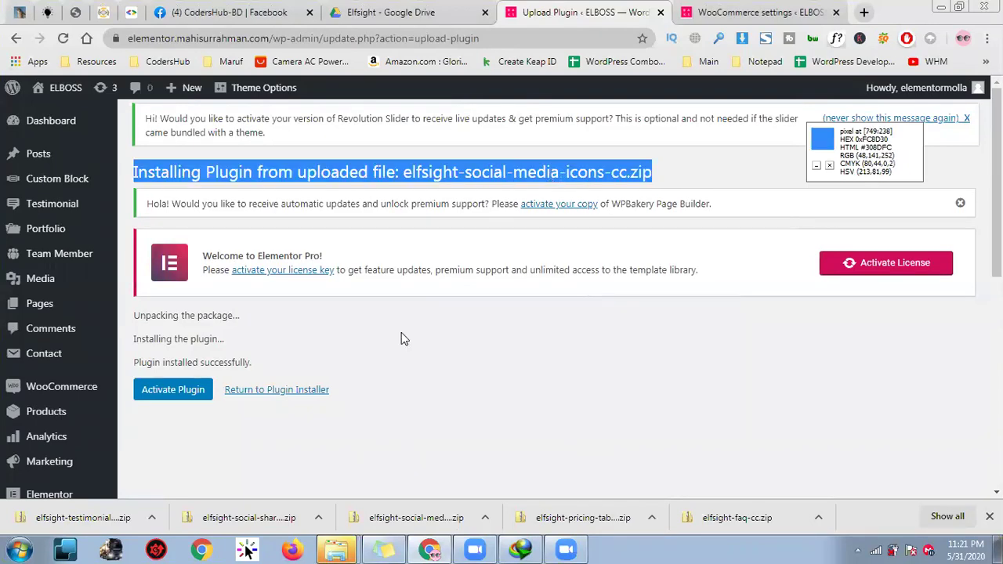
{"action": "left_click", "coordinate": [172, 392]}
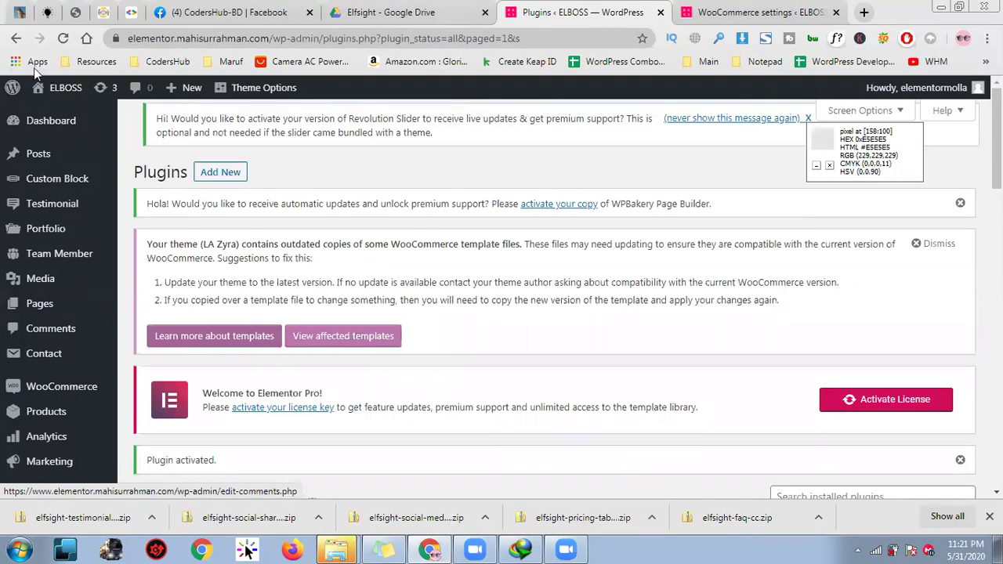
- Open the Elfsight Social Media Icons plugin page and start creating a new widget
{"action": "scroll", "coordinate": [264, 179], "scroll_direction": "down", "scroll_amount": 3}
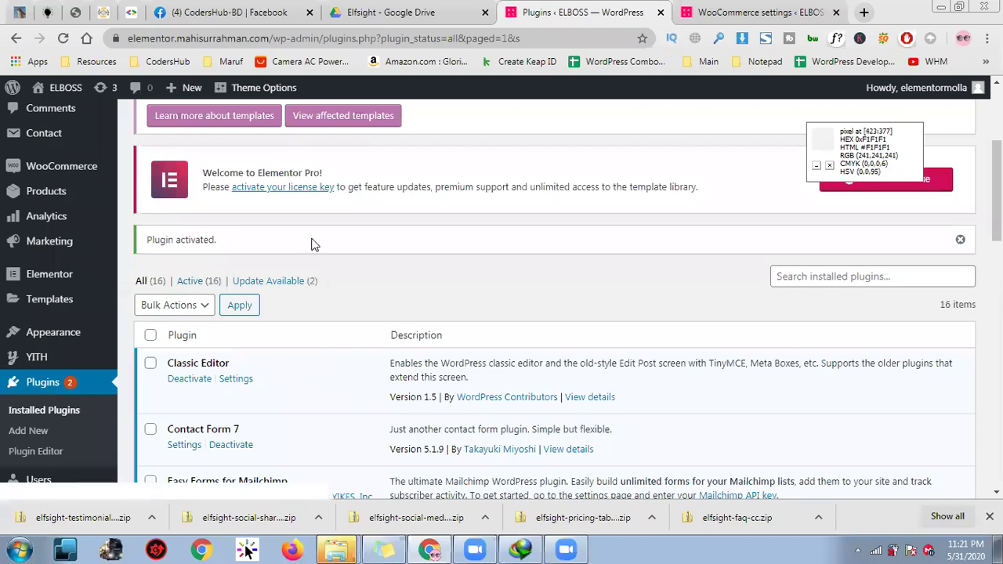
{"action": "scroll", "coordinate": [236, 290], "scroll_direction": "down", "scroll_amount": 1}
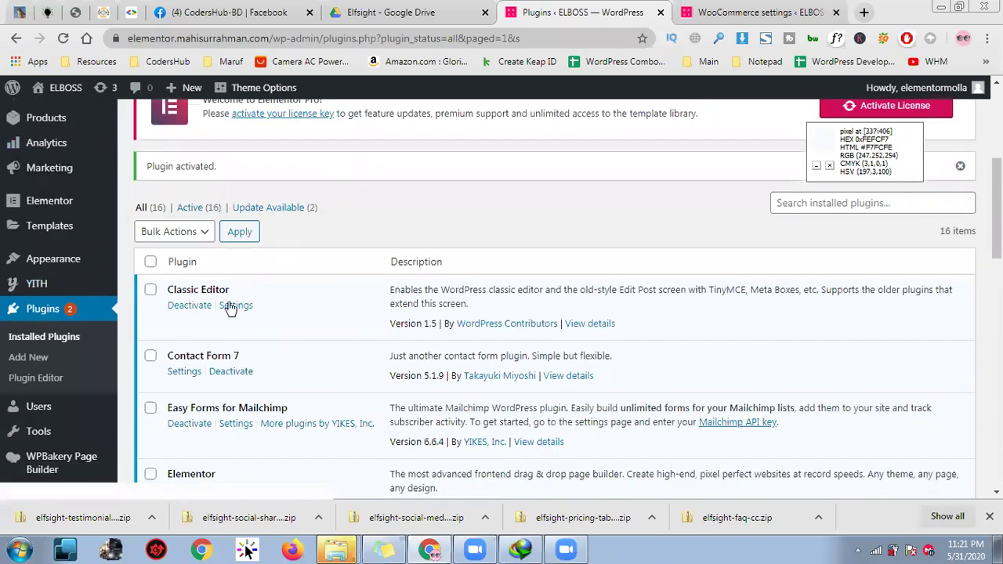
{"action": "scroll", "coordinate": [175, 340], "scroll_direction": "down", "scroll_amount": 3}
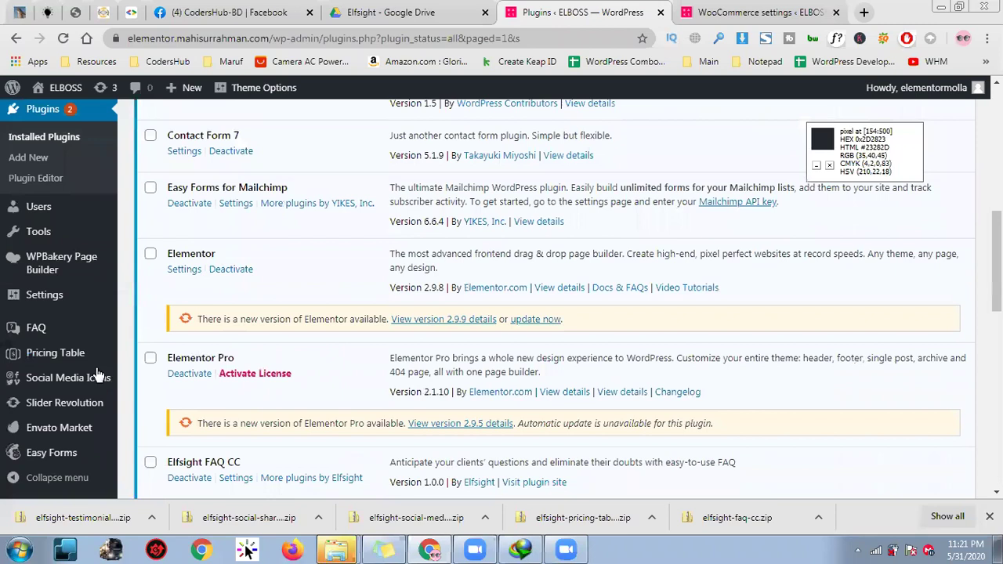
{"action": "left_click", "coordinate": [91, 375]}
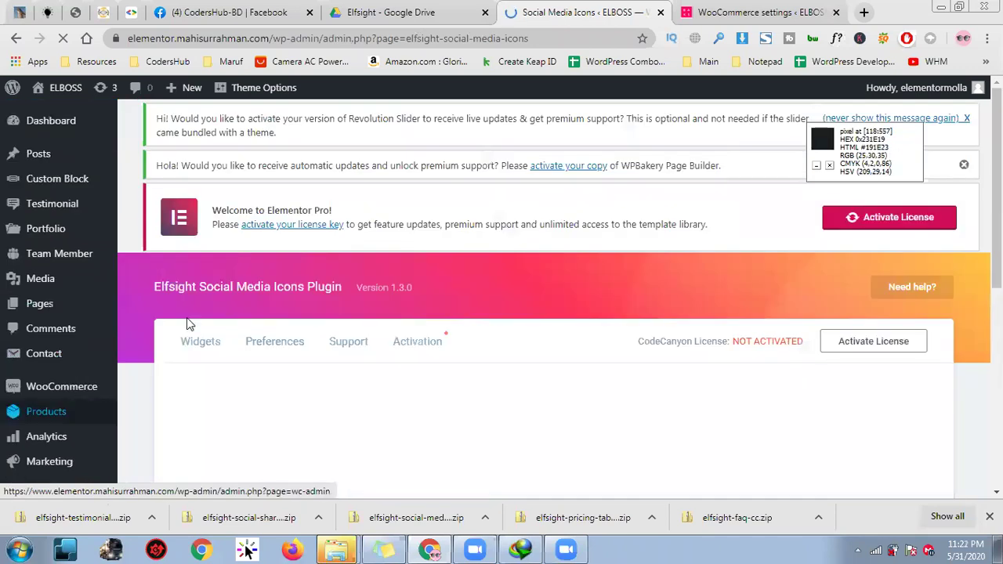
{"action": "scroll", "coordinate": [351, 298], "scroll_direction": "down", "scroll_amount": 2}
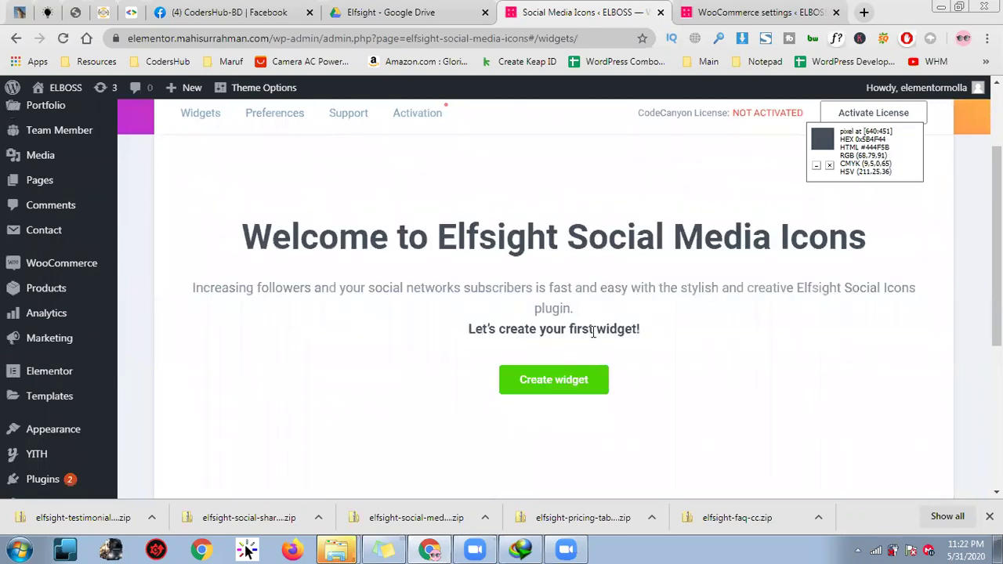
{"action": "left_click", "coordinate": [575, 378]}
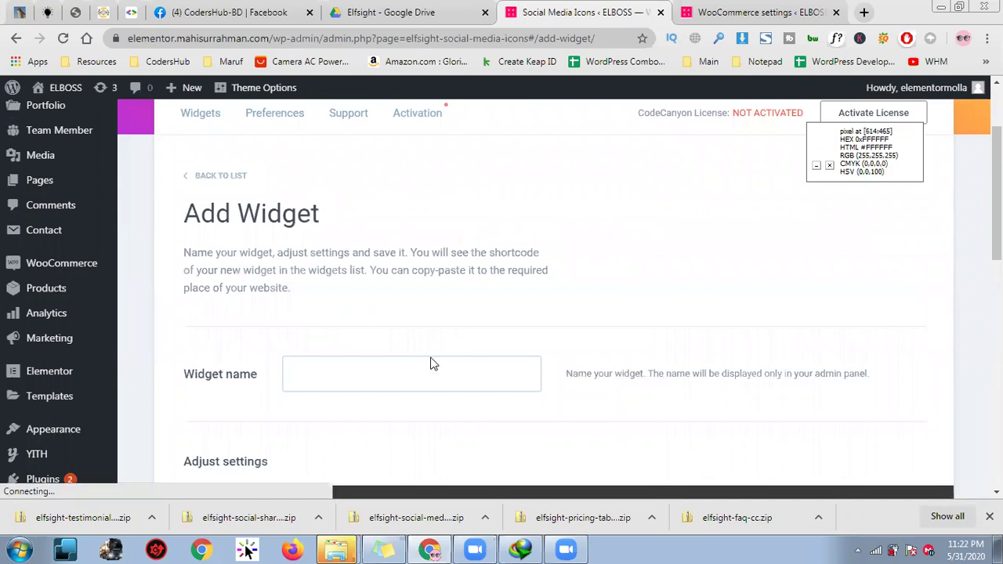
- Name the new widget "Social media"
{"action": "left_click", "coordinate": [377, 381]}
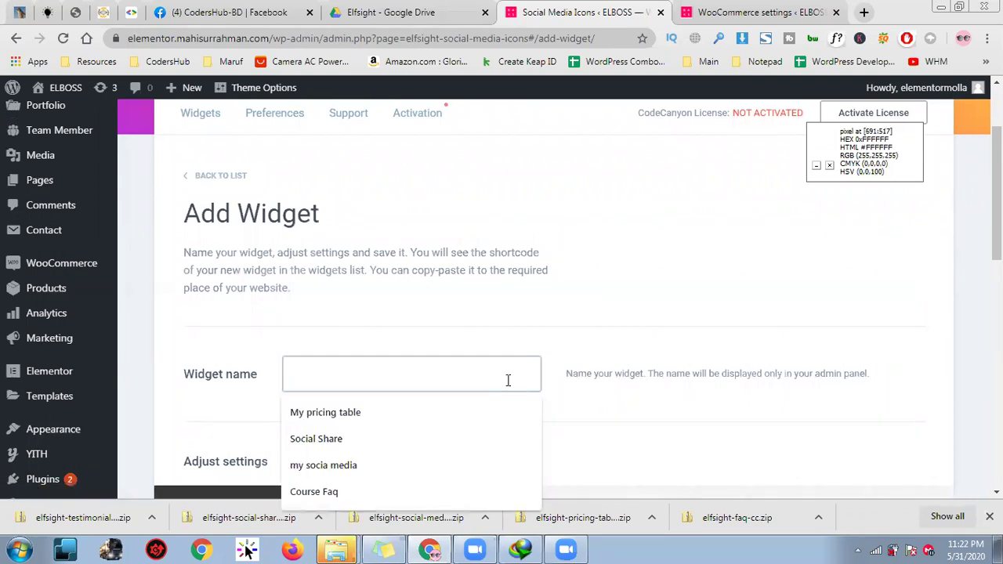
{"action": "type", "text": "Soci"}
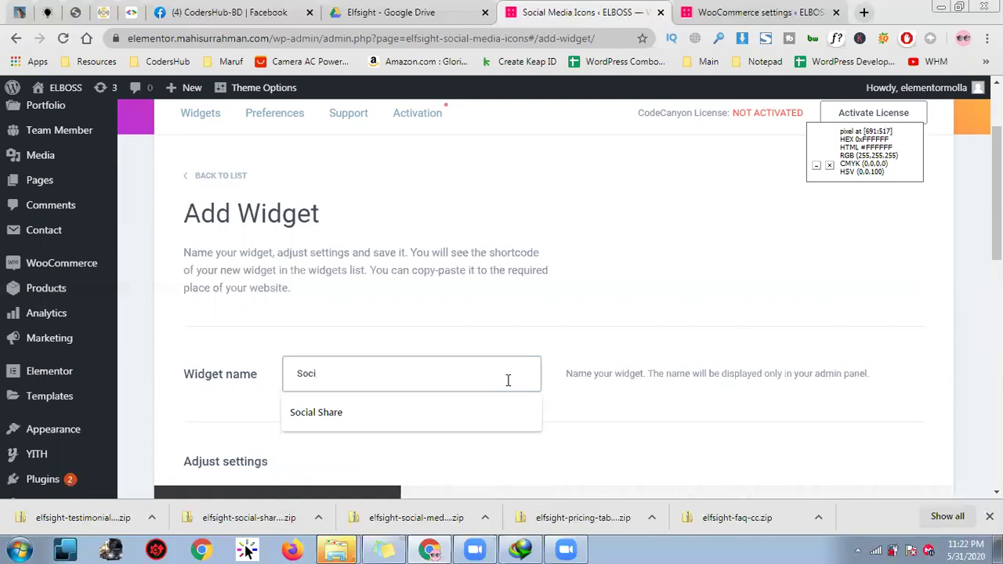
{"action": "type", "text": "al media"}
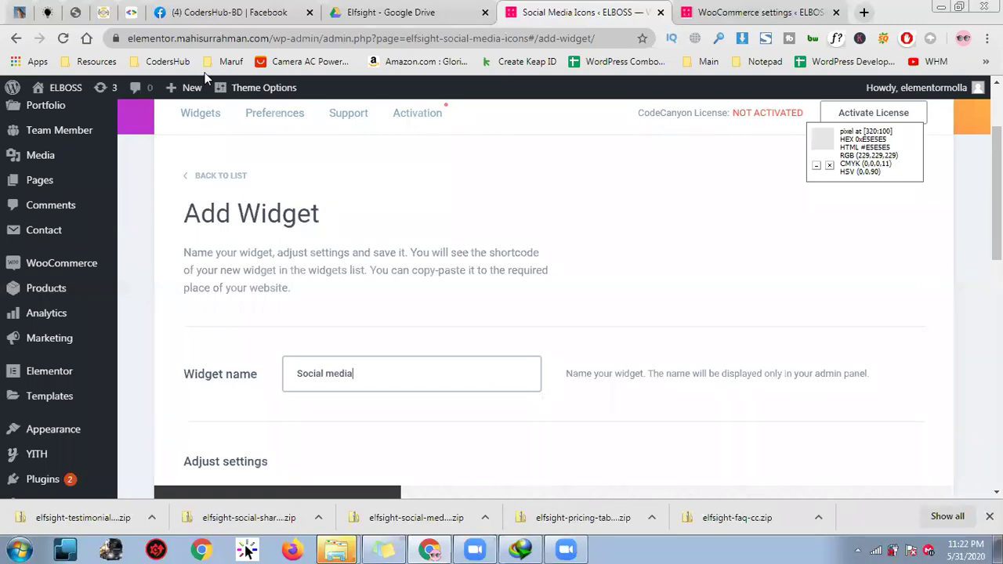
{"action": "left_click", "coordinate": [460, 335]}
- Remove all four default icons (Facebook, Twitter, Instagram and email) from the widget's source list
{"action": "scroll", "coordinate": [460, 321], "scroll_direction": "down", "scroll_amount": 2}
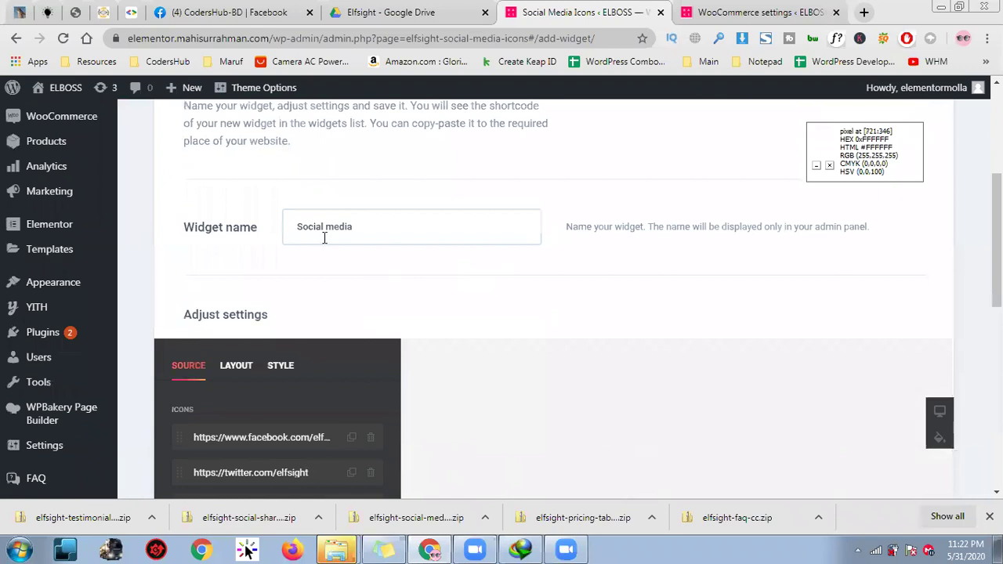
{"action": "scroll", "coordinate": [406, 259], "scroll_direction": "down", "scroll_amount": 2}
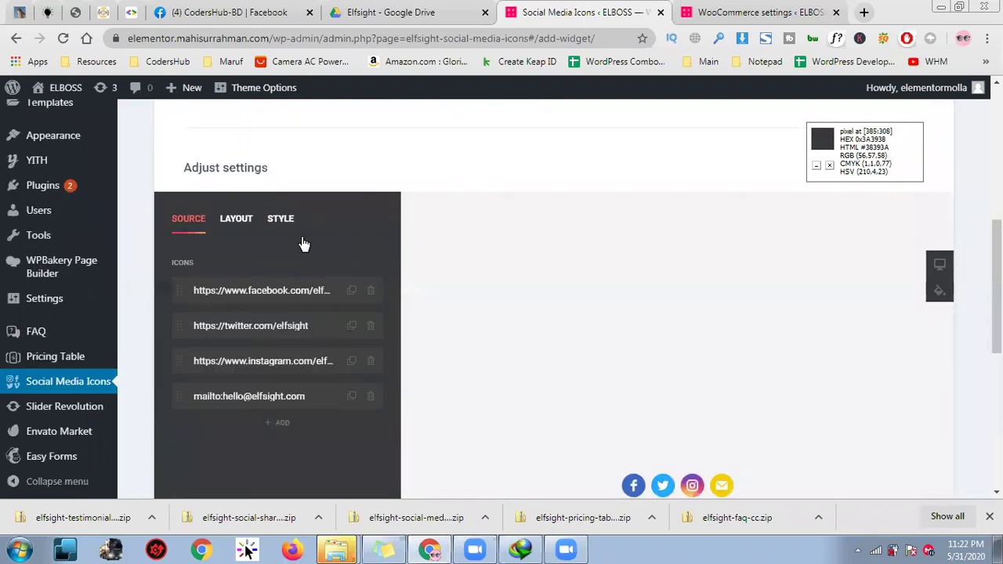
{"action": "left_click", "coordinate": [368, 297]}
{"action": "left_click", "coordinate": [335, 291]}
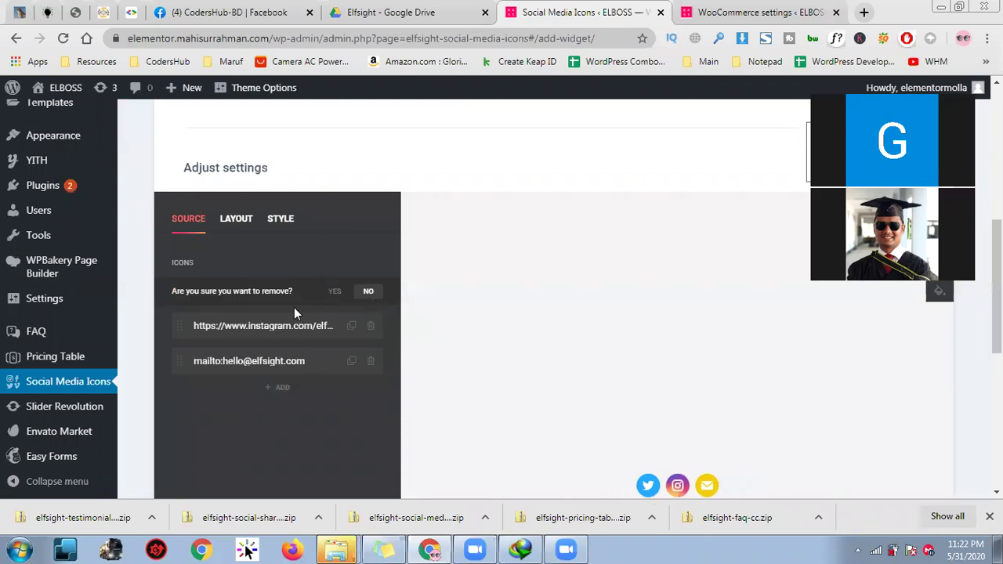
{"action": "left_click", "coordinate": [335, 292]}
{"action": "left_click", "coordinate": [370, 291]}
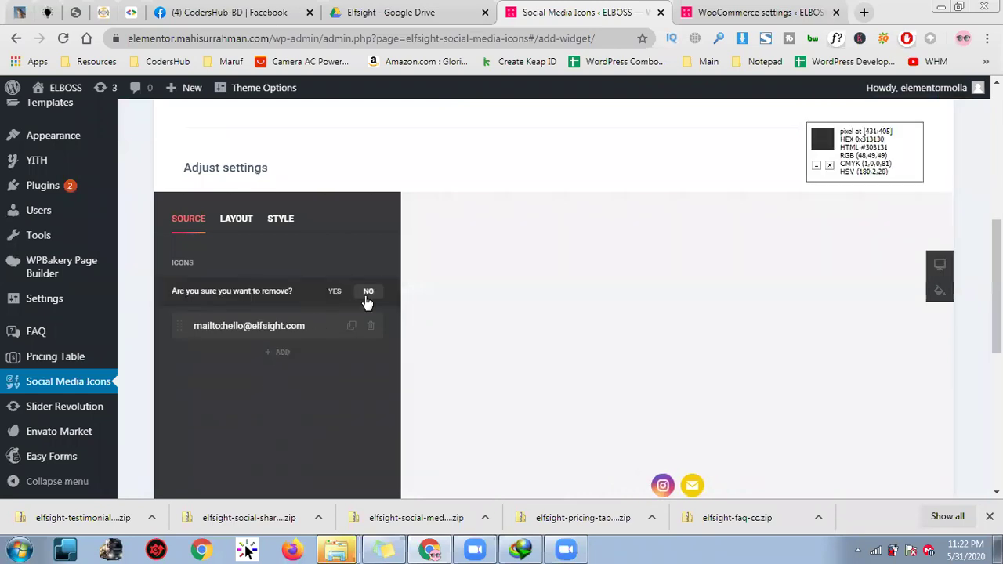
{"action": "left_click", "coordinate": [334, 291]}
{"action": "left_click", "coordinate": [370, 291]}
{"action": "left_click", "coordinate": [337, 291]}
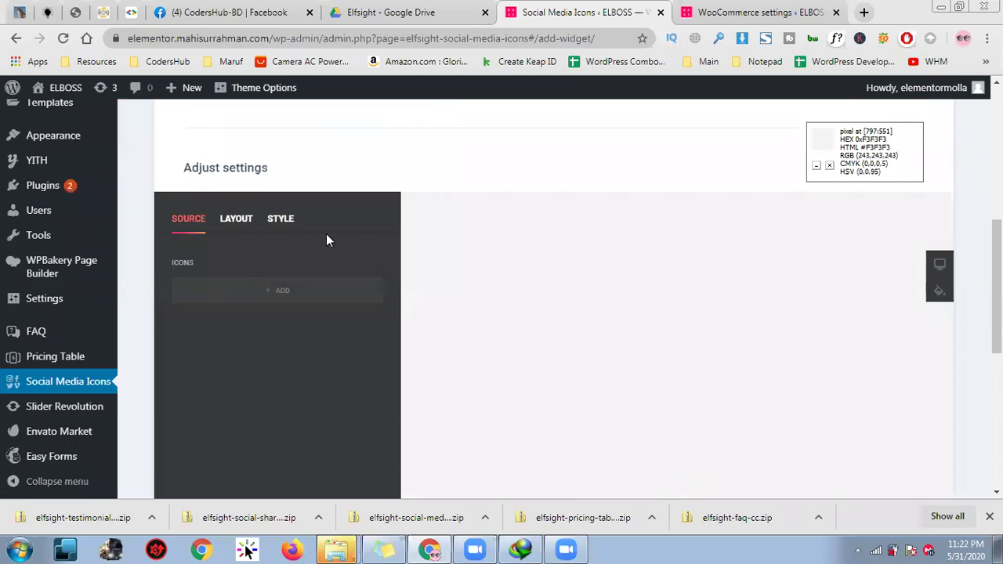
{"action": "scroll", "coordinate": [286, 287], "scroll_direction": "up", "scroll_amount": 3}
{"action": "scroll", "coordinate": [213, 232], "scroll_direction": "down", "scroll_amount": 3}
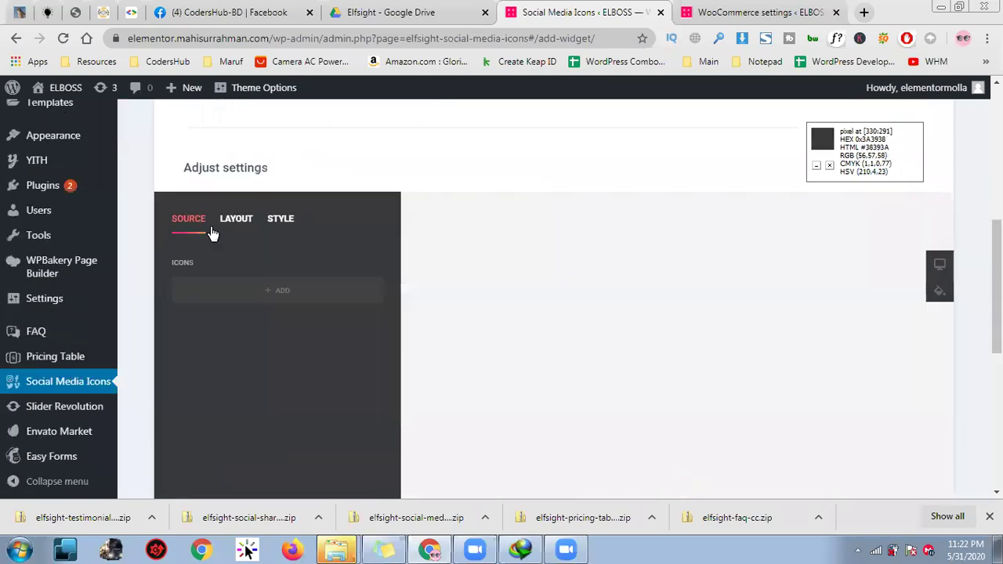
{"action": "left_click", "coordinate": [290, 294]}
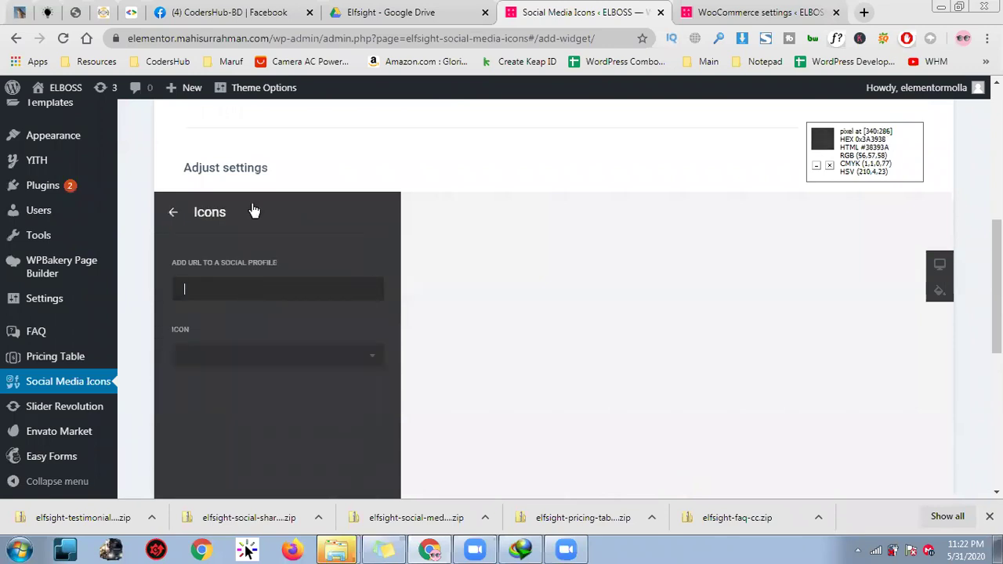
{"action": "left_click", "coordinate": [268, 9]}
{"action": "left_click", "coordinate": [328, 38]}
{"action": "key", "text": "ctrl+c"}
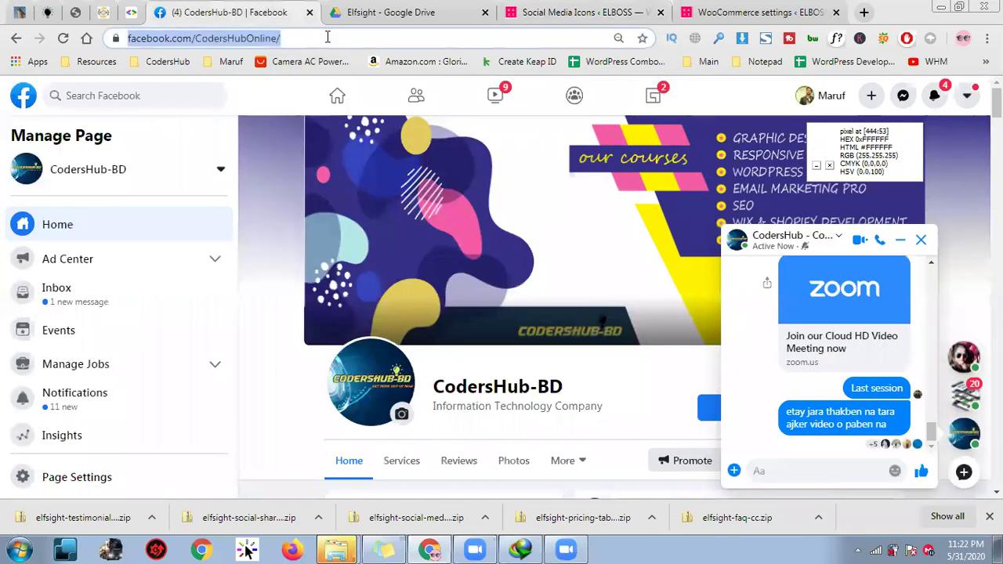
{"action": "key", "text": "ctrl+9"}
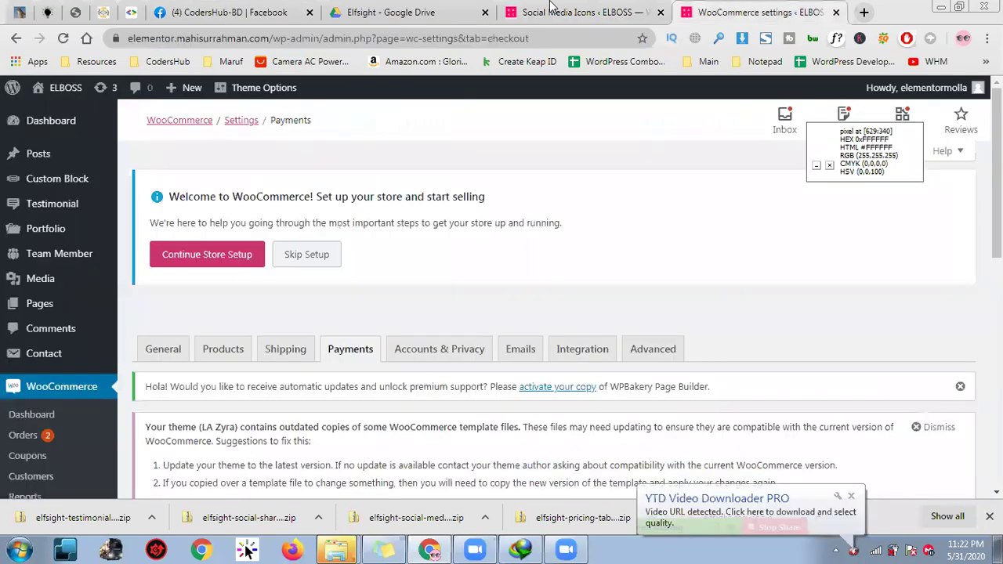
{"action": "left_click", "coordinate": [583, 10]}
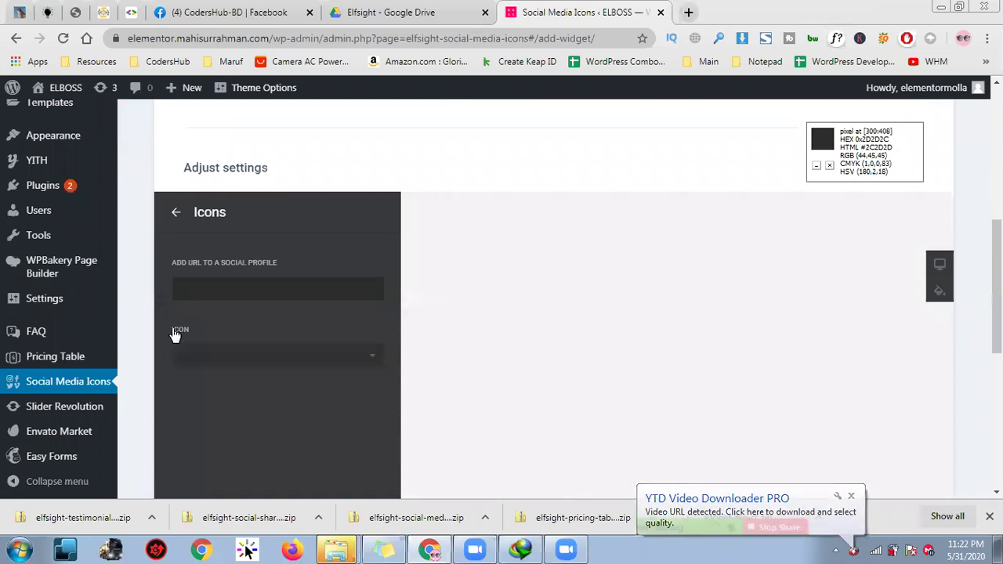
{"action": "key", "text": "ctrl+v"}
{"action": "scroll", "coordinate": [251, 316], "scroll_direction": "down", "scroll_amount": 1}
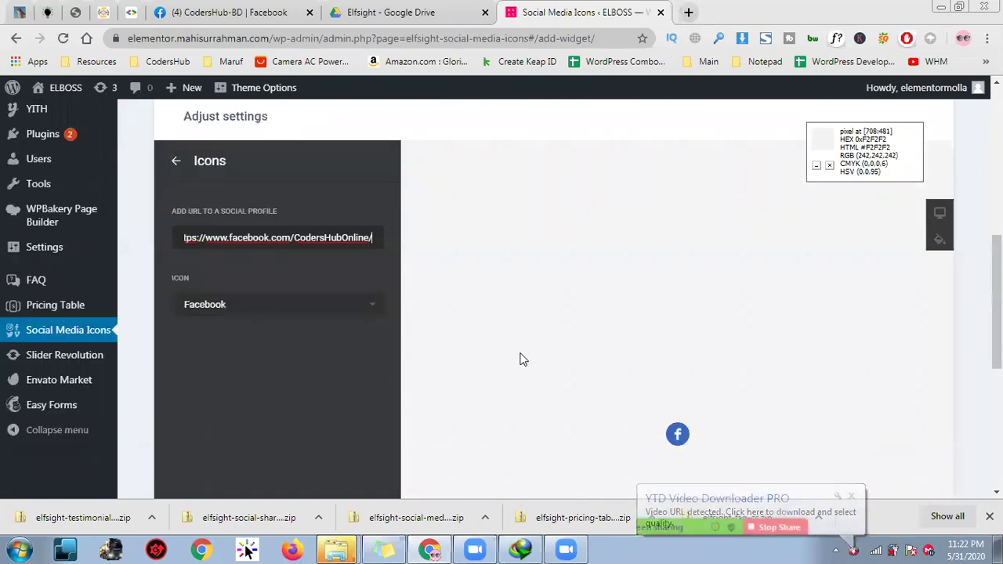
{"action": "scroll", "coordinate": [204, 282], "scroll_direction": "down", "scroll_amount": 1}
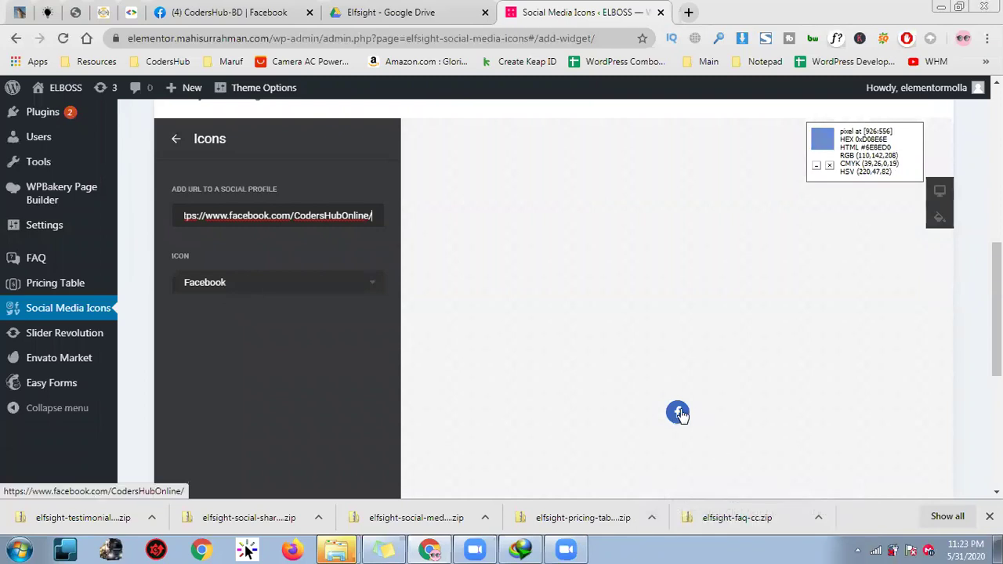
{"action": "left_click", "coordinate": [176, 138]}
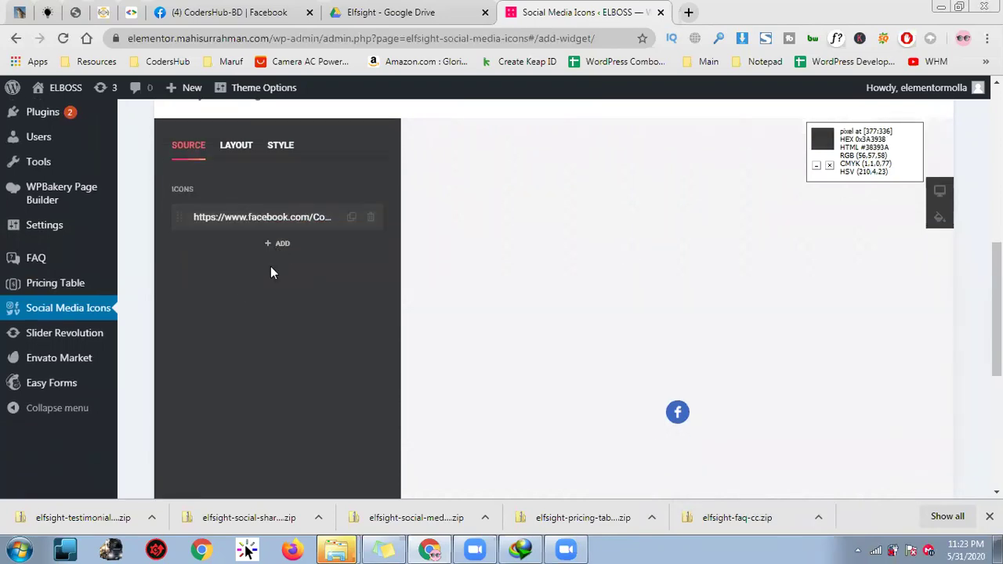
{"action": "left_click", "coordinate": [262, 259]}
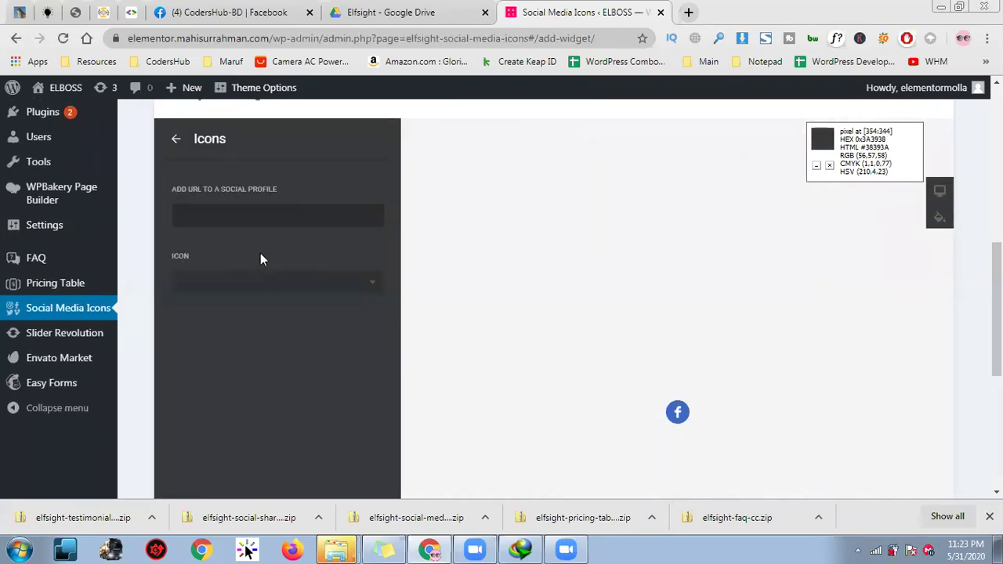
{"action": "type", "text": "ht"}
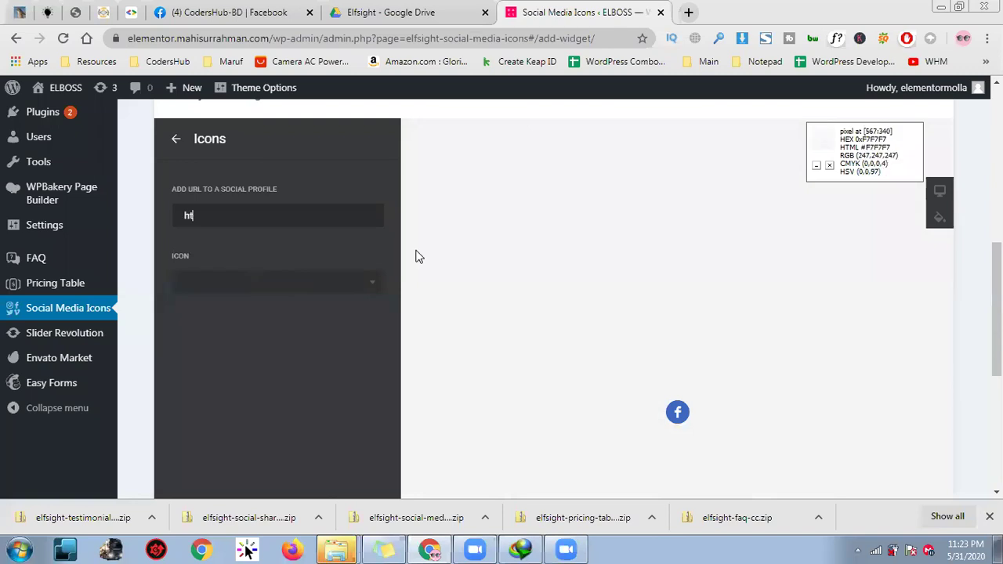
{"action": "type", "text": "tps://twitter.com"}
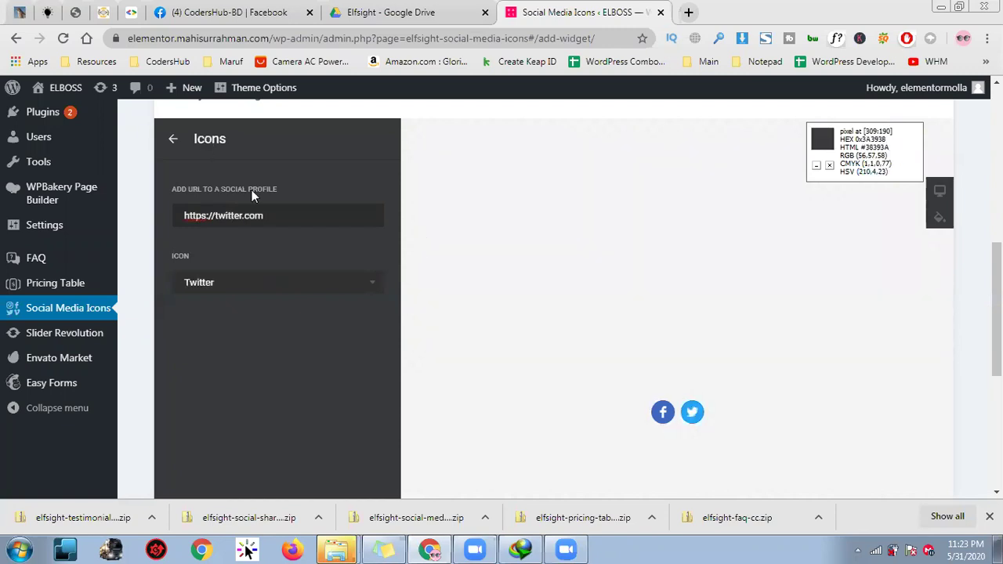
{"action": "left_click", "coordinate": [266, 278]}
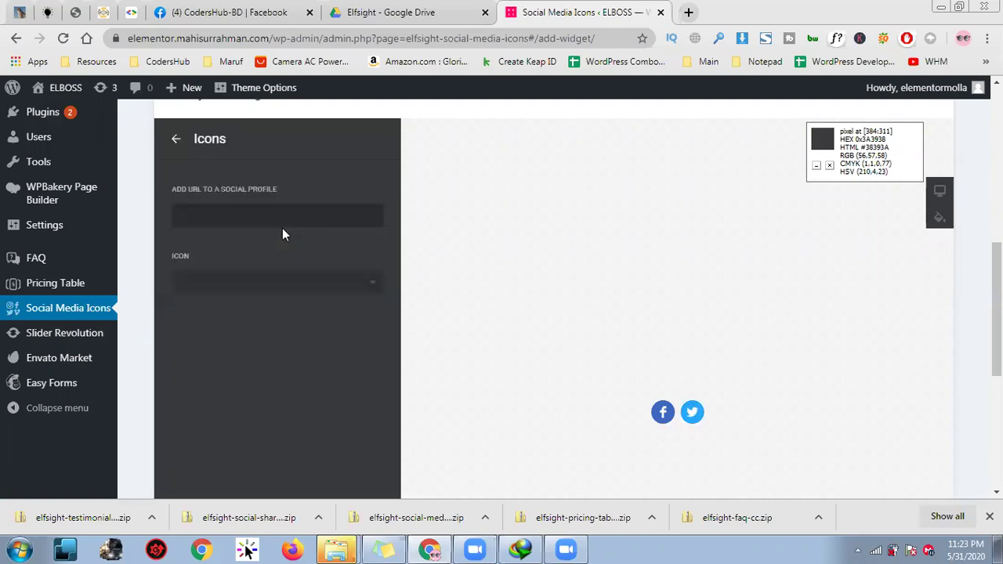
{"action": "type", "text": "Intagr"}
{"action": "key", "text": "BackSpace"}
{"action": "key", "text": "BackSpace"}
{"action": "key", "text": "BackSpace"}
{"action": "type", "text": "s"}
{"action": "key", "text": "BackSpace"}
{"action": "key", "text": "BackSpace"}
{"action": "type", "text": "stagram.com"}
{"action": "left_click", "coordinate": [182, 217]}
{"action": "type", "text": "https://"}
{"action": "left_click", "coordinate": [270, 220]}
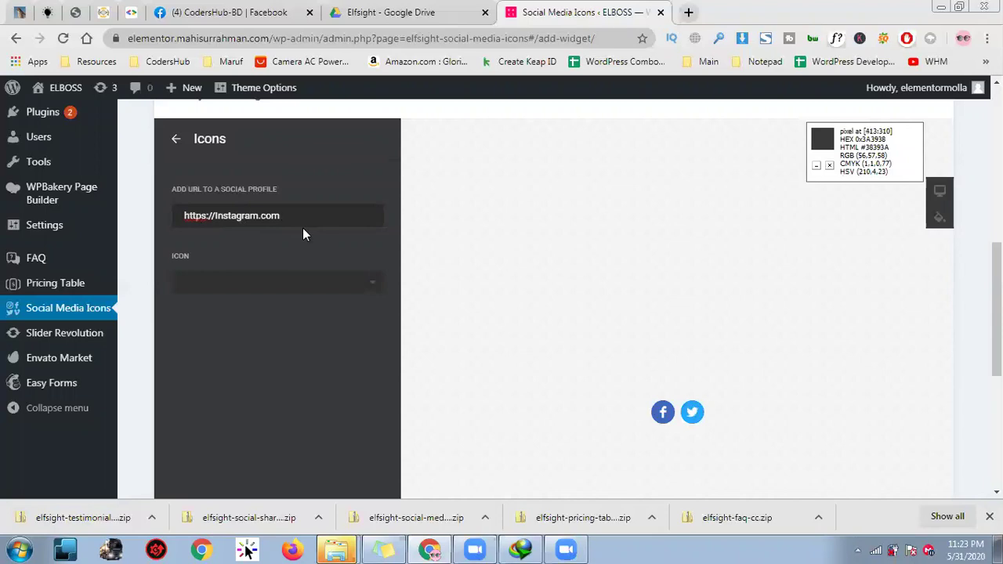
- Choose Instagram as the icon for the Instagram profile link
{"action": "left_click", "coordinate": [269, 283]}
{"action": "scroll", "coordinate": [266, 353], "scroll_direction": "down", "scroll_amount": 5}
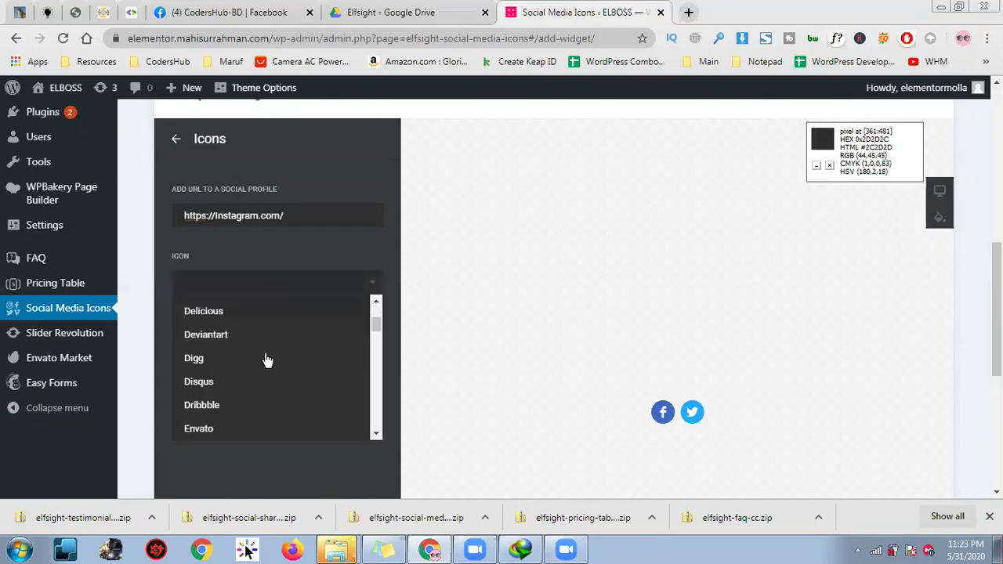
{"action": "scroll", "coordinate": [265, 374], "scroll_direction": "down", "scroll_amount": 2}
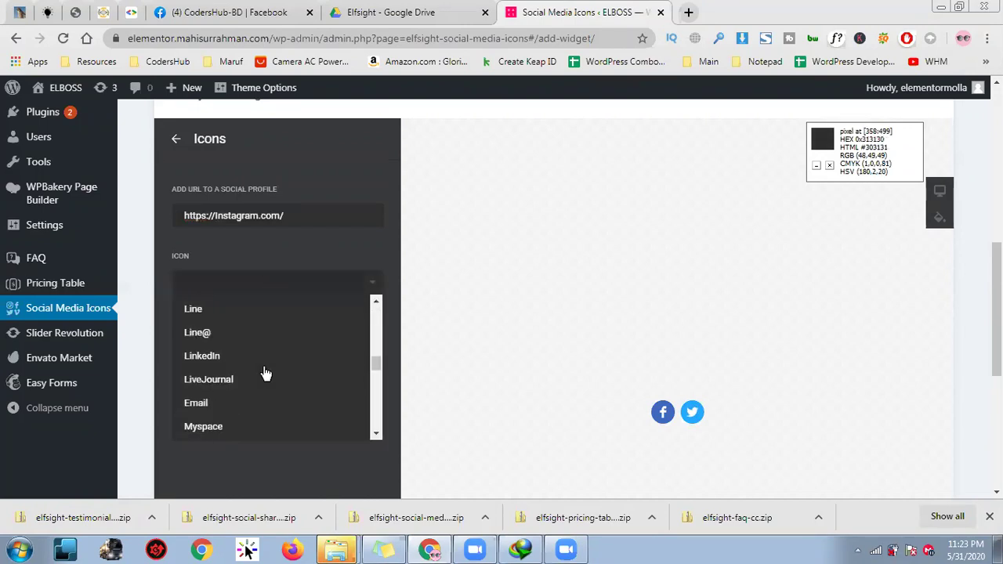
{"action": "scroll", "coordinate": [269, 403], "scroll_direction": "down", "scroll_amount": 4}
{"action": "scroll", "coordinate": [268, 401], "scroll_direction": "up", "scroll_amount": 9}
{"action": "scroll", "coordinate": [271, 403], "scroll_direction": "up", "scroll_amount": 2}
{"action": "scroll", "coordinate": [270, 403], "scroll_direction": "down", "scroll_amount": 4}
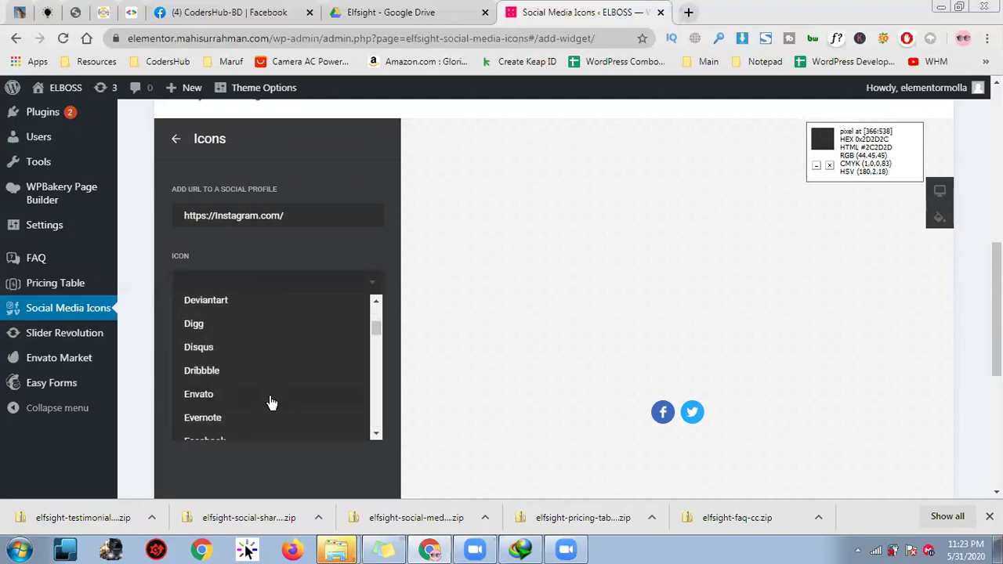
{"action": "scroll", "coordinate": [269, 403], "scroll_direction": "down", "scroll_amount": 2}
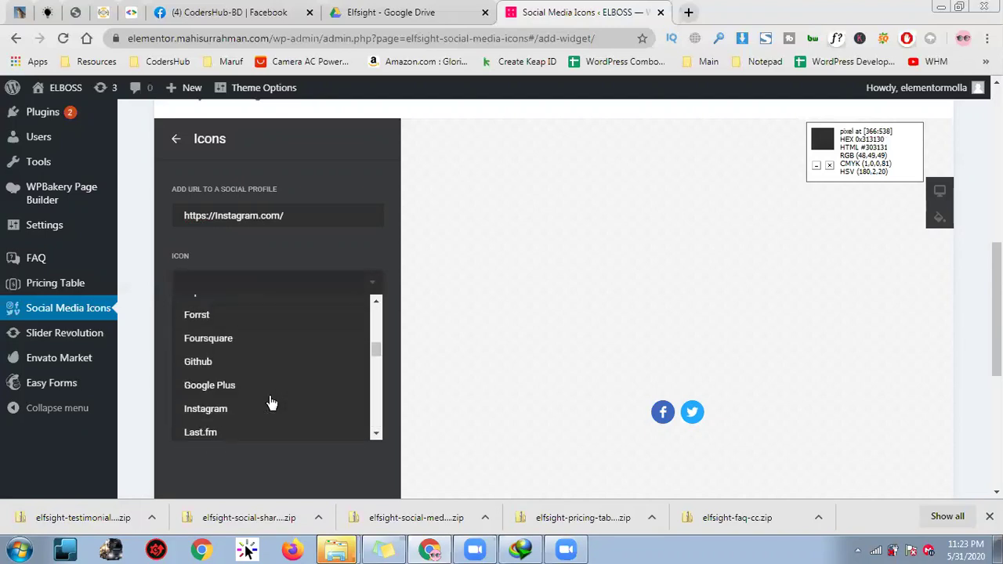
{"action": "left_click", "coordinate": [256, 404]}
{"action": "left_click", "coordinate": [318, 215]}
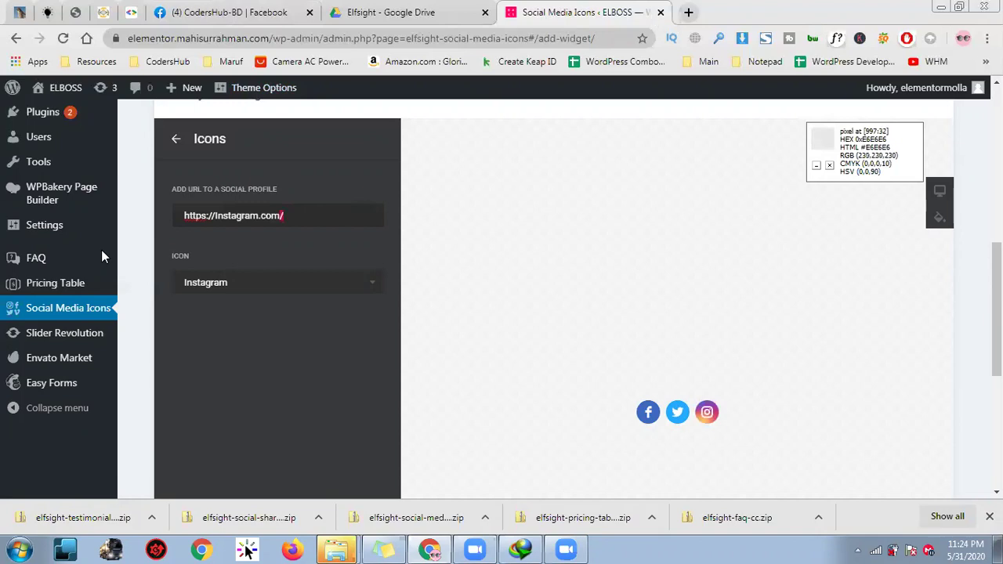
{"action": "left_click", "coordinate": [193, 148]}
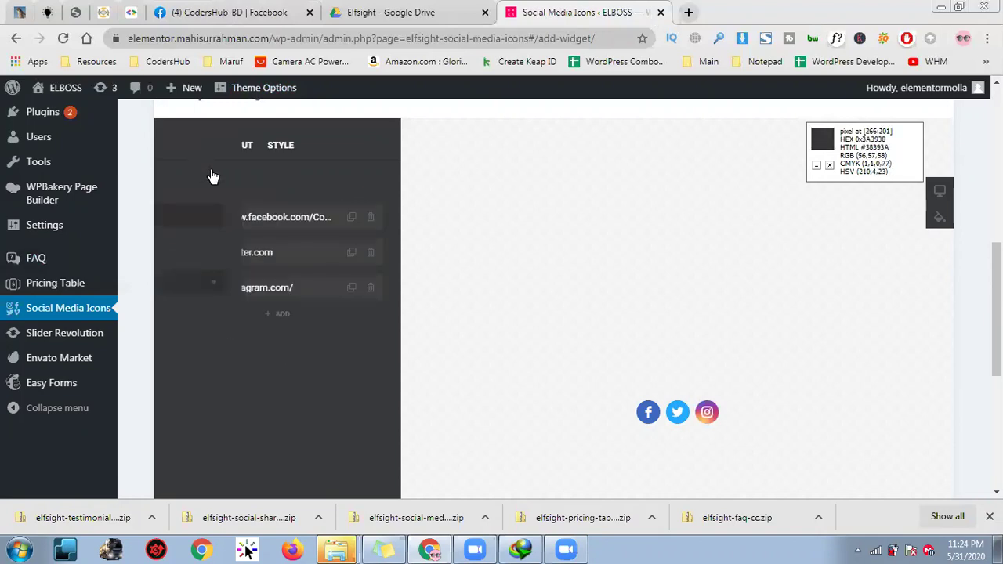
{"action": "left_click", "coordinate": [278, 315]}
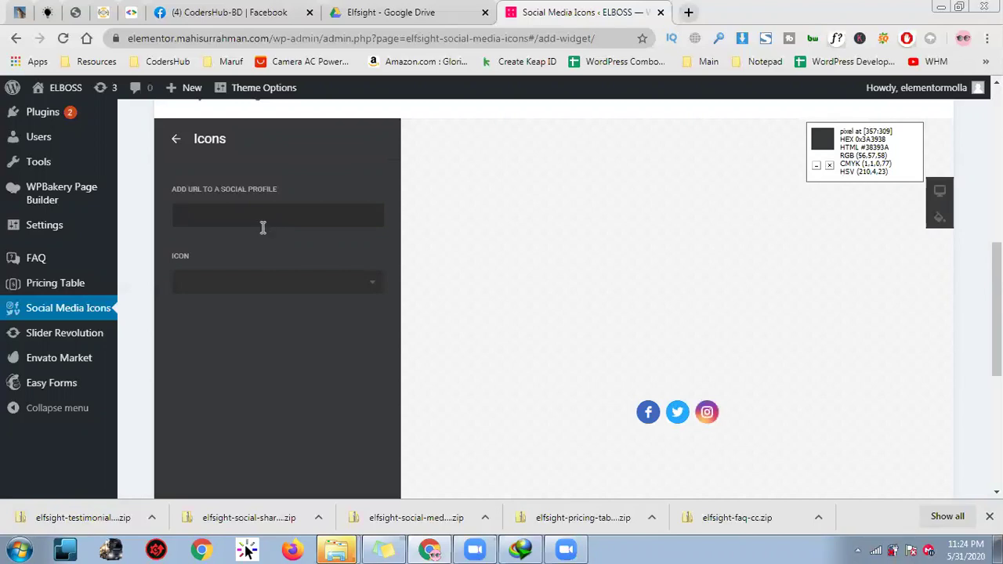
{"action": "type", "text": "https://linked"}
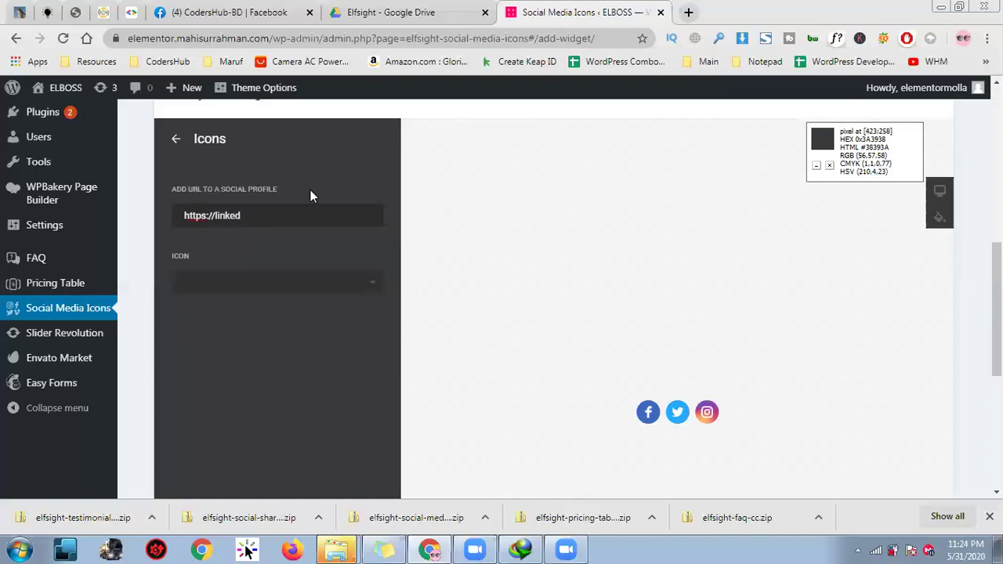
{"action": "type", "text": "in."}
{"action": "type", "text": "com/"}
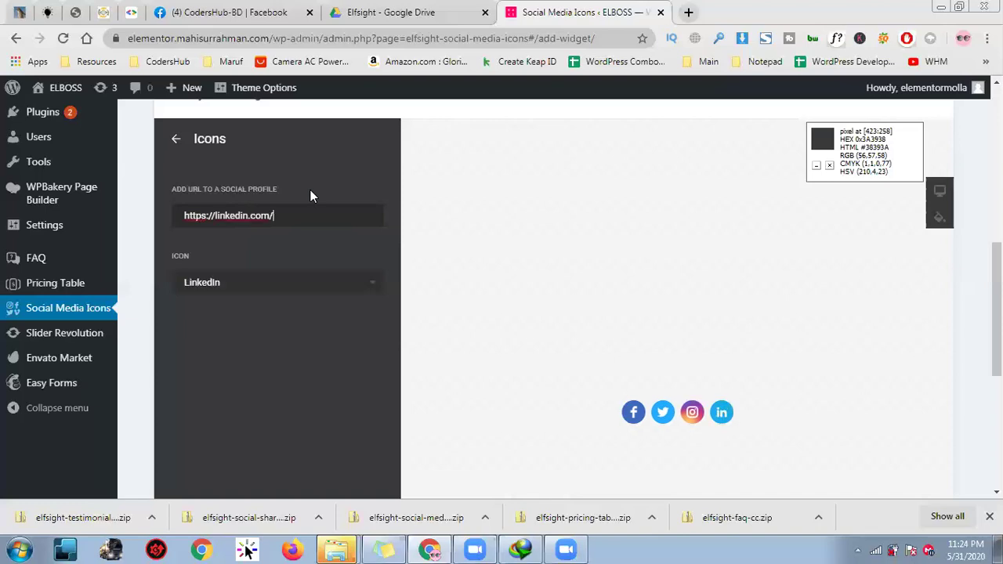
{"action": "type", "text": "maruf-sujan"}
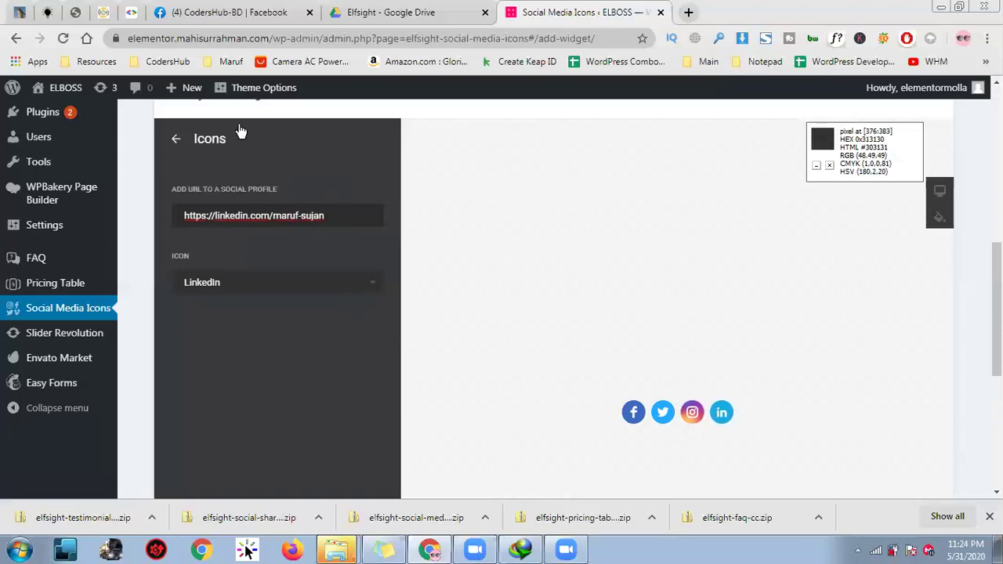
{"action": "left_click", "coordinate": [197, 149]}
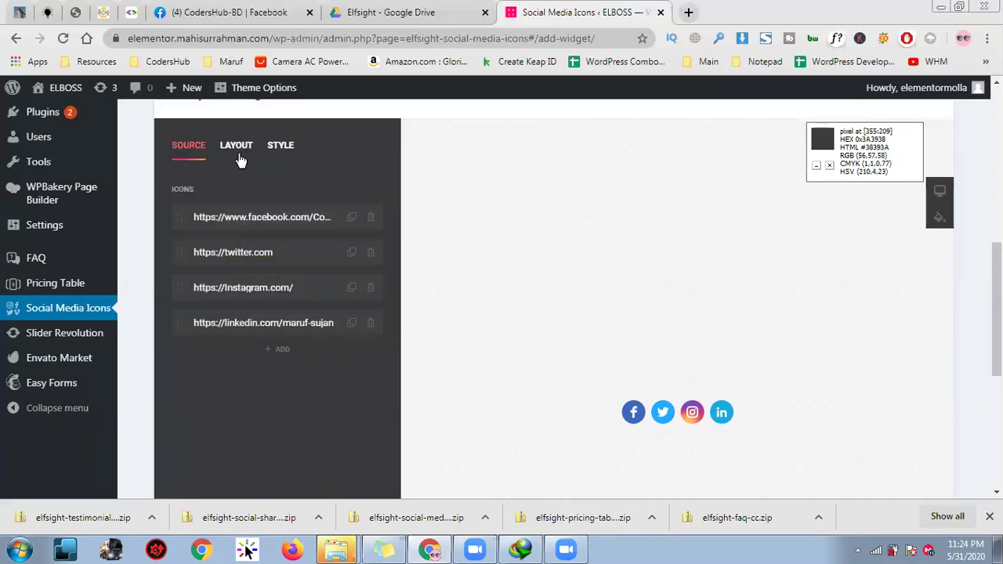
- Check the four social icons in the preview and open the widget's layout settings
{"action": "scroll", "coordinate": [264, 318], "scroll_direction": "down", "scroll_amount": 4}
{"action": "scroll", "coordinate": [259, 309], "scroll_direction": "up", "scroll_amount": 3}
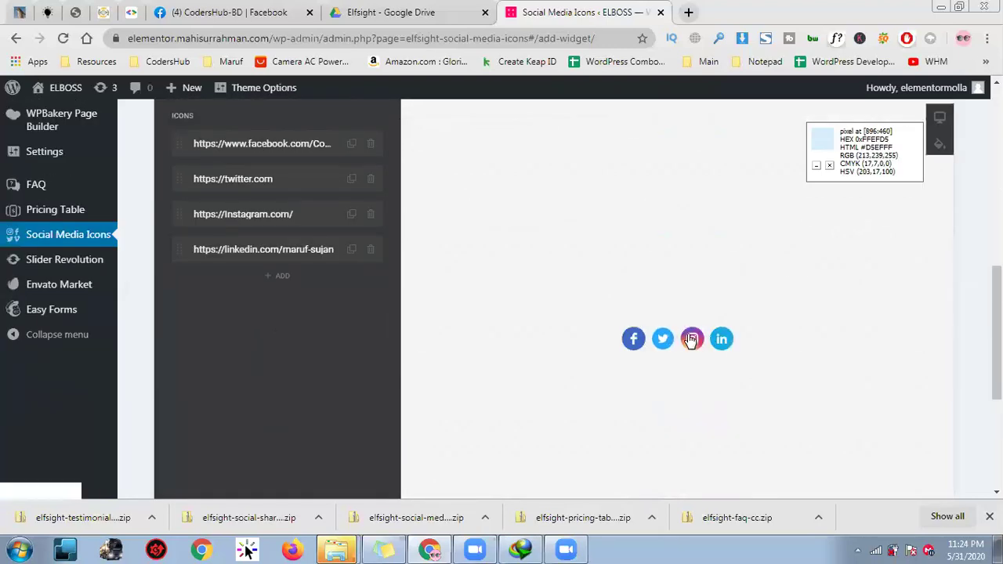
{"action": "scroll", "coordinate": [544, 343], "scroll_direction": "up", "scroll_amount": 3}
{"action": "scroll", "coordinate": [596, 341], "scroll_direction": "down", "scroll_amount": 3}
{"action": "scroll", "coordinate": [259, 161], "scroll_direction": "up", "scroll_amount": 1}
{"action": "left_click", "coordinate": [243, 156]}
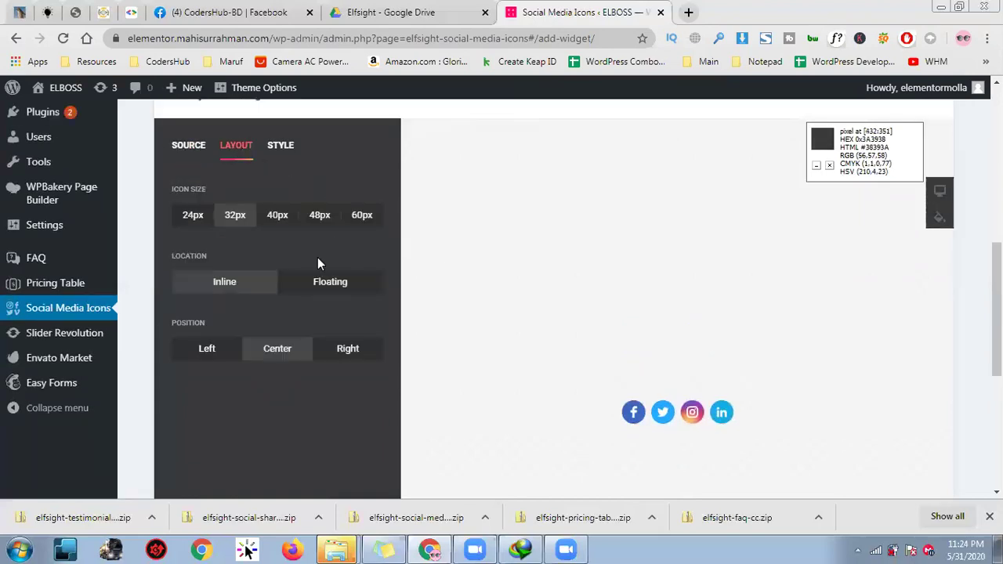
- Preview icon sizes between 24px and 60px, then set the icon size to 24px
{"action": "left_click", "coordinate": [193, 220]}
{"action": "left_click", "coordinate": [251, 219]}
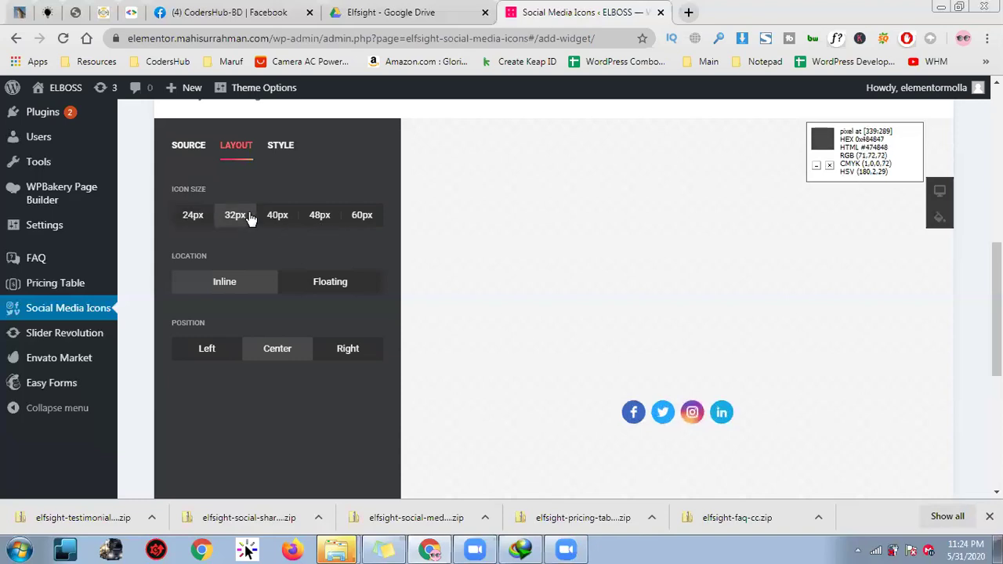
{"action": "left_click", "coordinate": [331, 217]}
{"action": "left_click", "coordinate": [362, 219]}
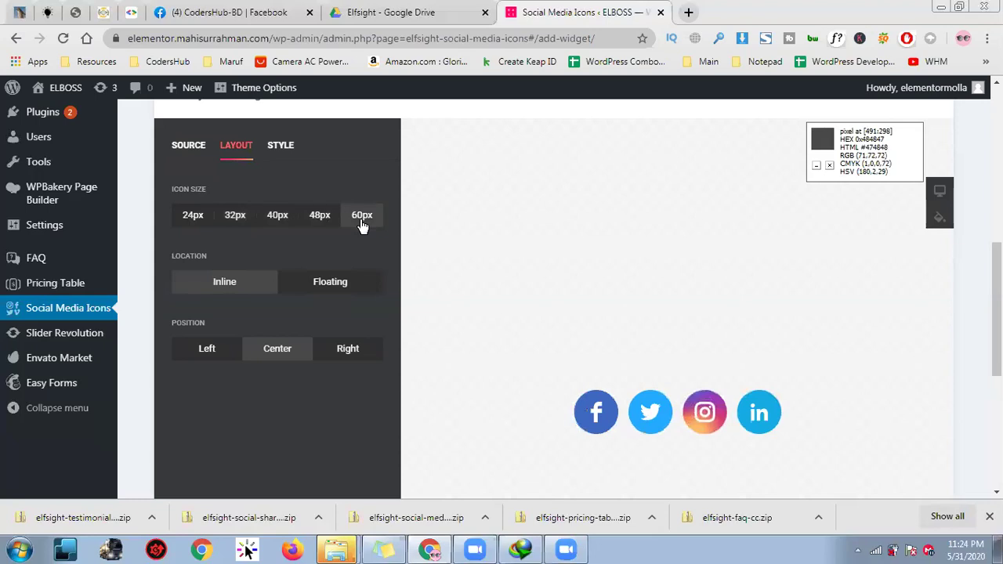
{"action": "left_click", "coordinate": [193, 216]}
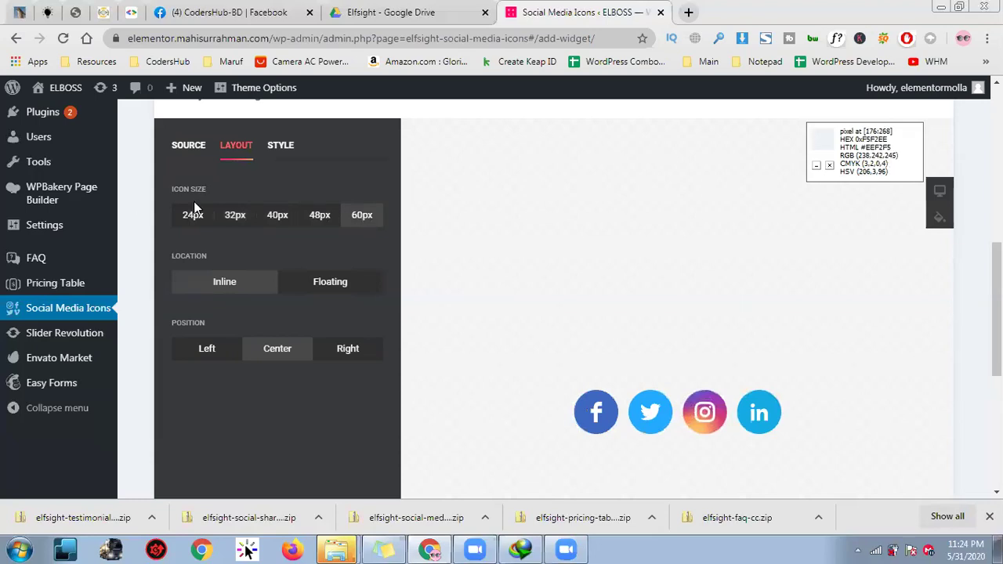
{"action": "left_click", "coordinate": [244, 223]}
{"action": "left_click", "coordinate": [188, 219]}
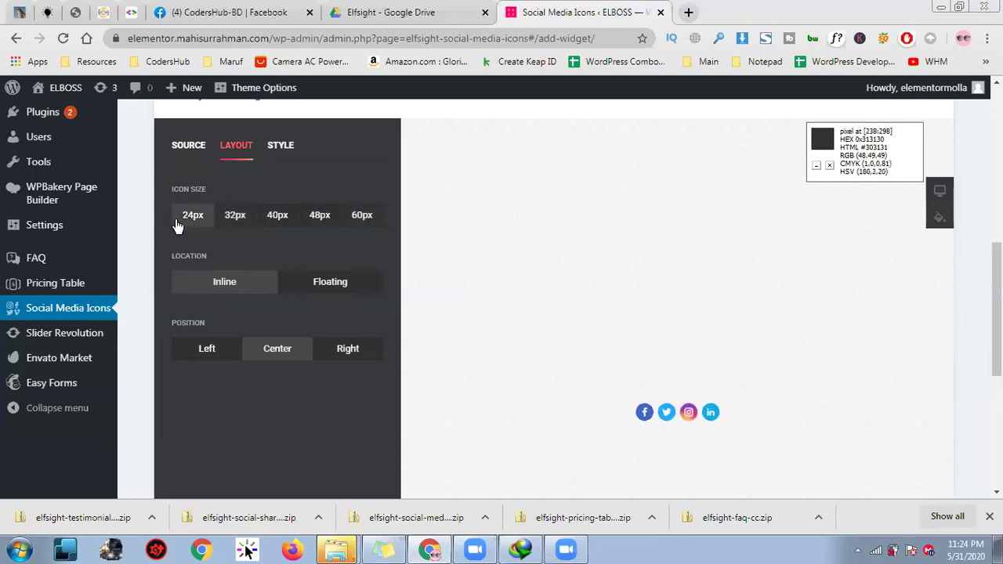
{"action": "left_click", "coordinate": [232, 225]}
{"action": "left_click", "coordinate": [203, 227]}
{"action": "left_click", "coordinate": [283, 224]}
{"action": "left_click", "coordinate": [314, 225]}
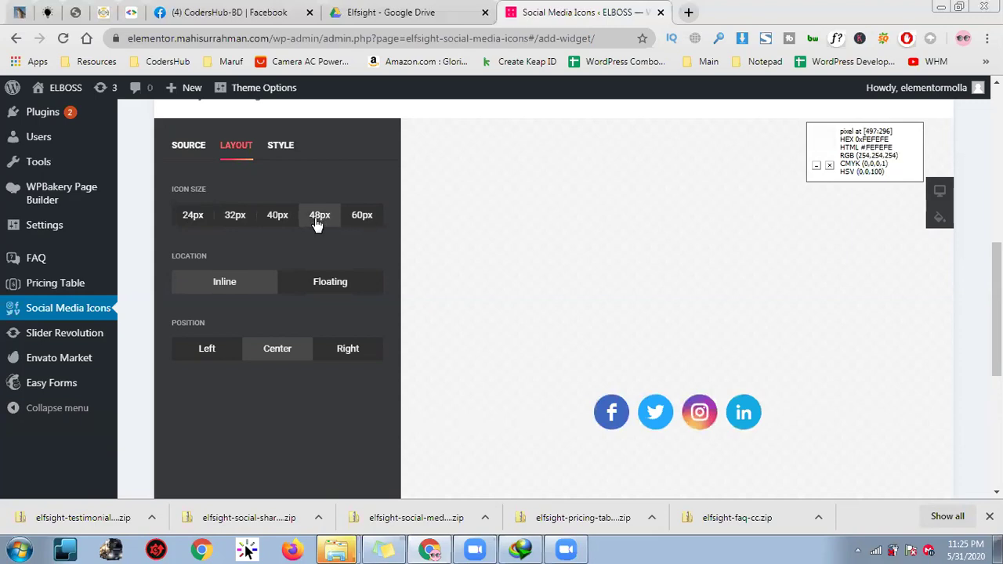
{"action": "left_click", "coordinate": [199, 223]}
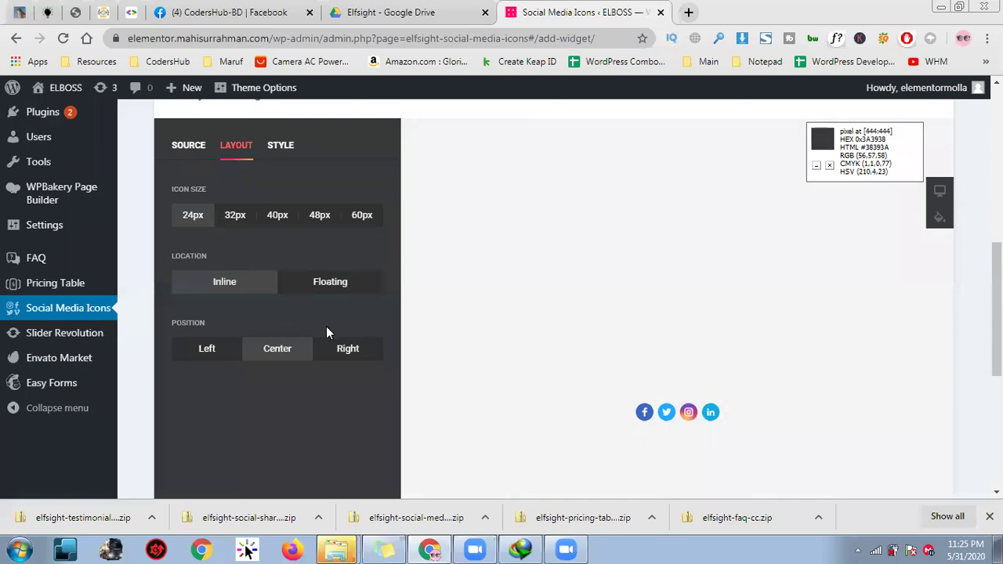
- Try the Floating location for the icons and examine their placement in the preview
{"action": "scroll", "coordinate": [600, 368], "scroll_direction": "down", "scroll_amount": 3}
{"action": "scroll", "coordinate": [577, 340], "scroll_direction": "up", "scroll_amount": 3}
{"action": "scroll", "coordinate": [571, 341], "scroll_direction": "down", "scroll_amount": 2}
{"action": "scroll", "coordinate": [572, 340], "scroll_direction": "up", "scroll_amount": 3}
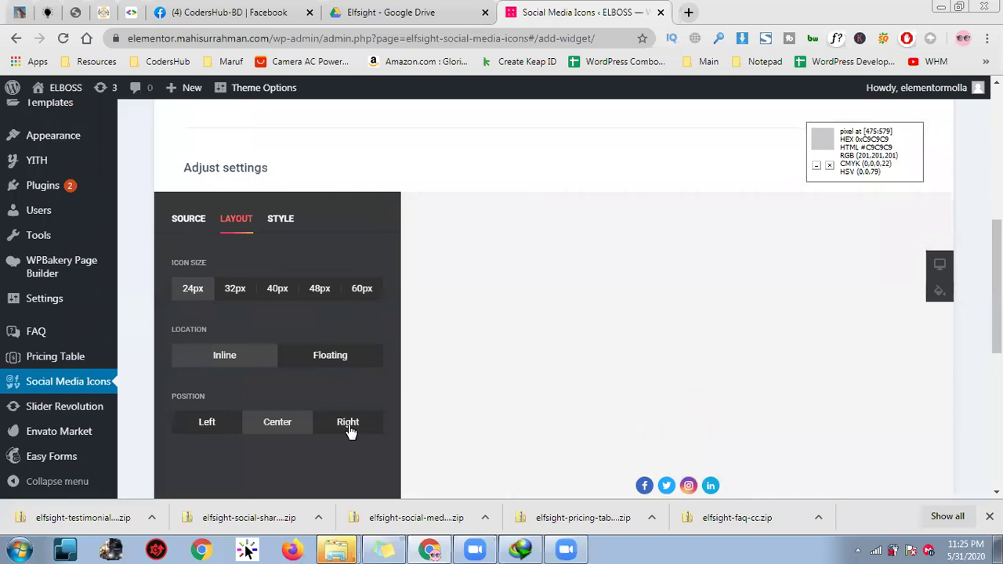
{"action": "scroll", "coordinate": [345, 369], "scroll_direction": "down", "scroll_amount": 1}
{"action": "left_click", "coordinate": [333, 288]}
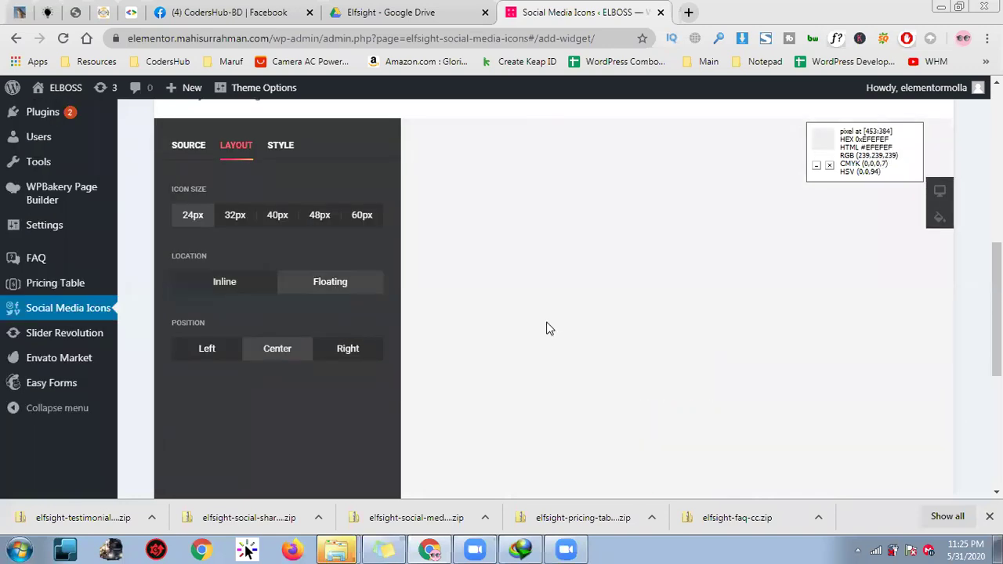
{"action": "scroll", "coordinate": [618, 338], "scroll_direction": "down", "scroll_amount": 3}
{"action": "scroll", "coordinate": [611, 332], "scroll_direction": "up", "scroll_amount": 2}
{"action": "scroll", "coordinate": [610, 339], "scroll_direction": "down", "scroll_amount": 4}
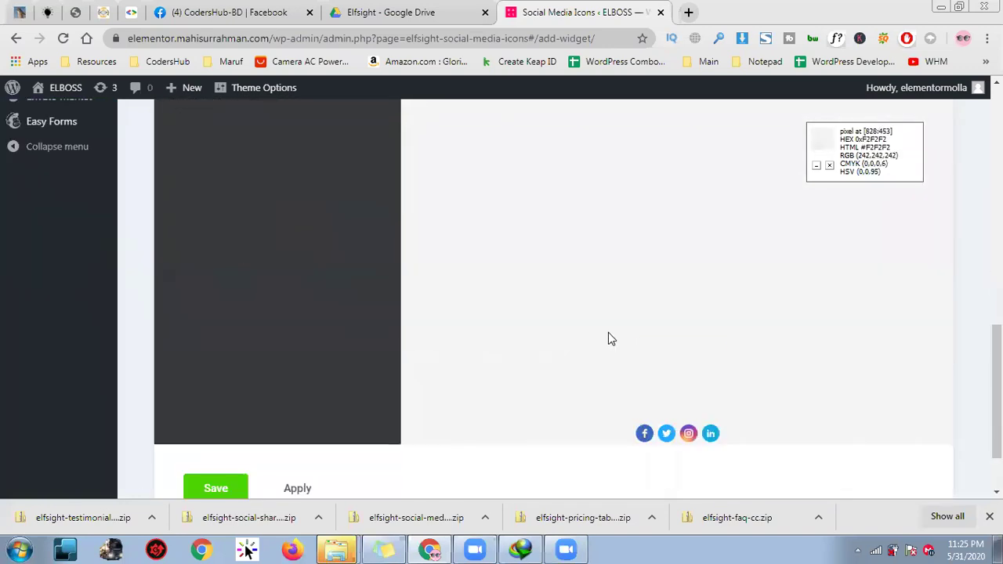
{"action": "scroll", "coordinate": [666, 358], "scroll_direction": "up", "scroll_amount": 3}
{"action": "scroll", "coordinate": [664, 359], "scroll_direction": "down", "scroll_amount": 2}
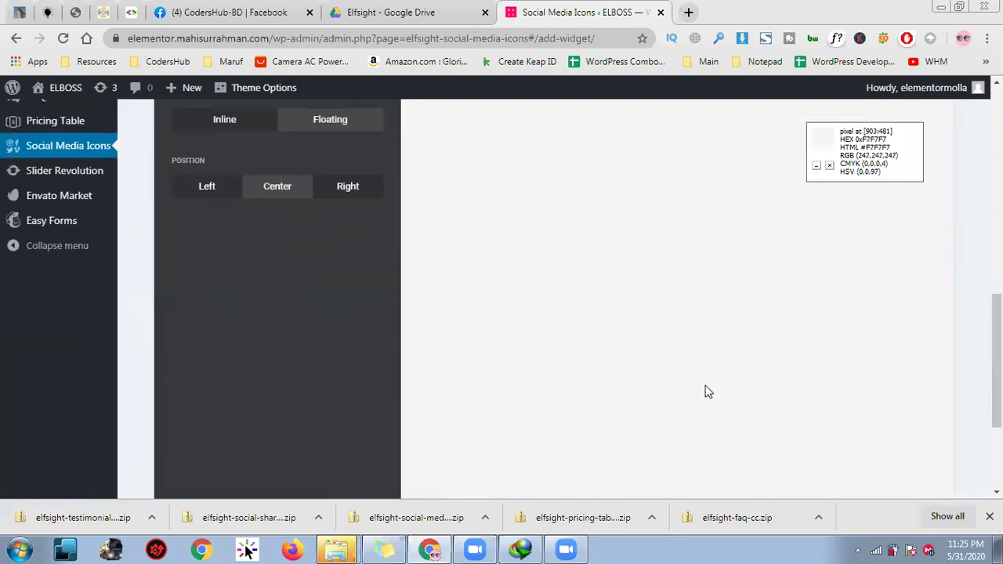
{"action": "scroll", "coordinate": [679, 436], "scroll_direction": "up", "scroll_amount": 3}
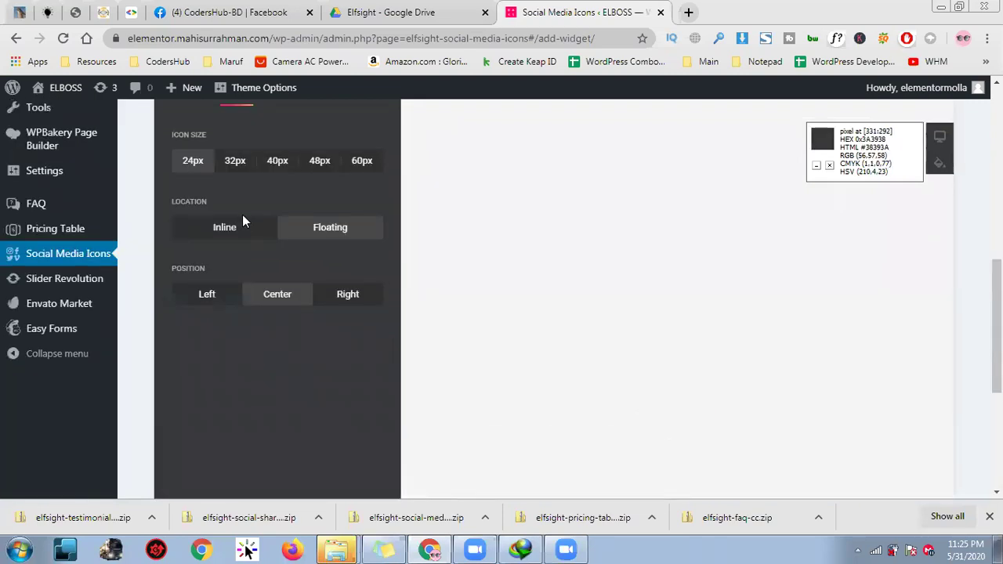
- Switch the icons' location to Inline and check their placement in the preview
{"action": "left_click", "coordinate": [271, 235]}
{"action": "scroll", "coordinate": [690, 352], "scroll_direction": "up", "scroll_amount": 2}
{"action": "scroll", "coordinate": [690, 352], "scroll_direction": "down", "scroll_amount": 2}
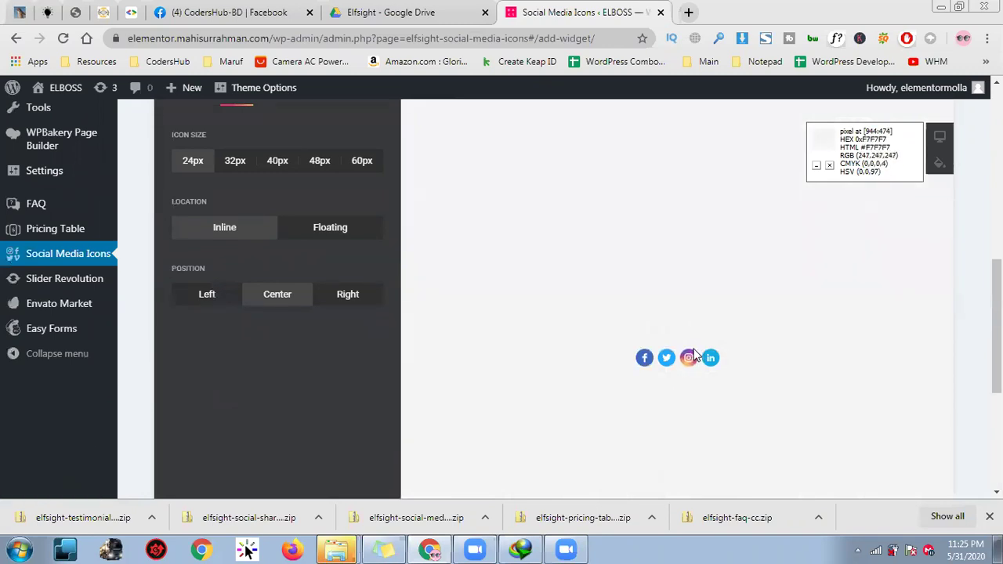
{"action": "scroll", "coordinate": [731, 395], "scroll_direction": "down", "scroll_amount": 3}
{"action": "scroll", "coordinate": [805, 430], "scroll_direction": "up", "scroll_amount": 4}
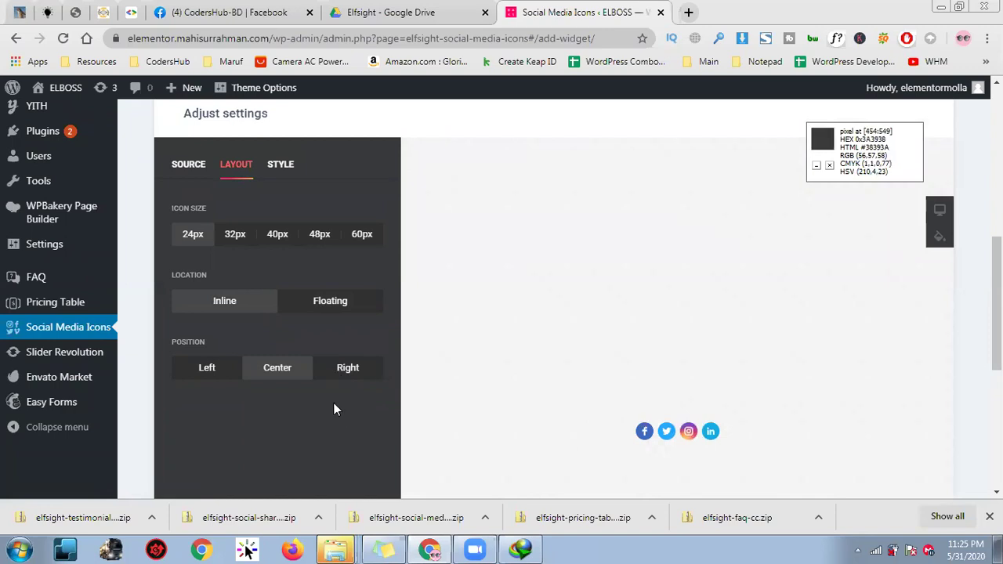
- Try the Left and Right positions for the inline icons, returning the position to Center
{"action": "left_click", "coordinate": [210, 370]}
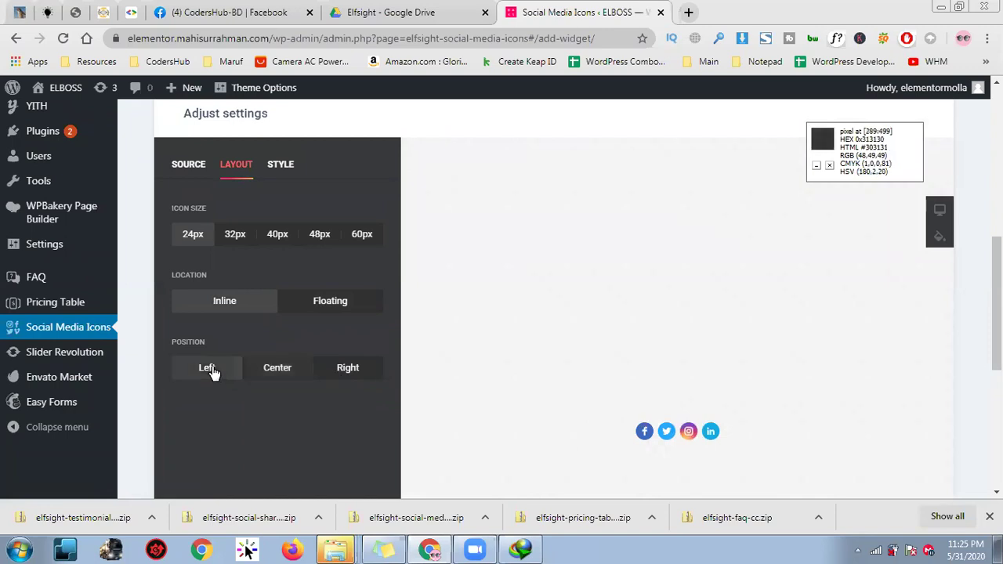
{"action": "left_click", "coordinate": [272, 375]}
{"action": "left_click", "coordinate": [356, 378]}
{"action": "left_click", "coordinate": [290, 374]}
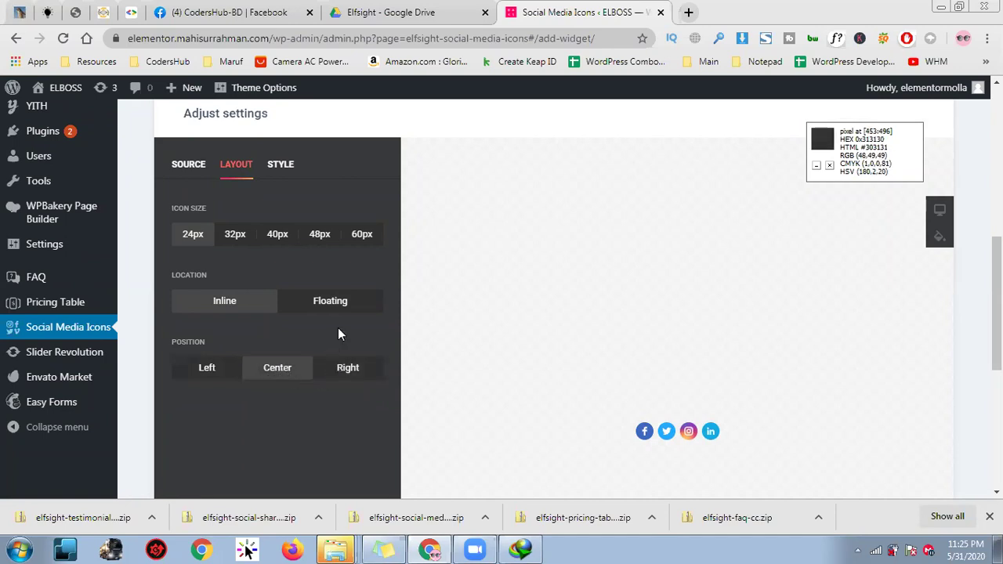
{"action": "scroll", "coordinate": [343, 345], "scroll_direction": "down", "scroll_amount": 3}
{"action": "scroll", "coordinate": [235, 329], "scroll_direction": "up", "scroll_amount": 2}
{"action": "left_click", "coordinate": [209, 295]}
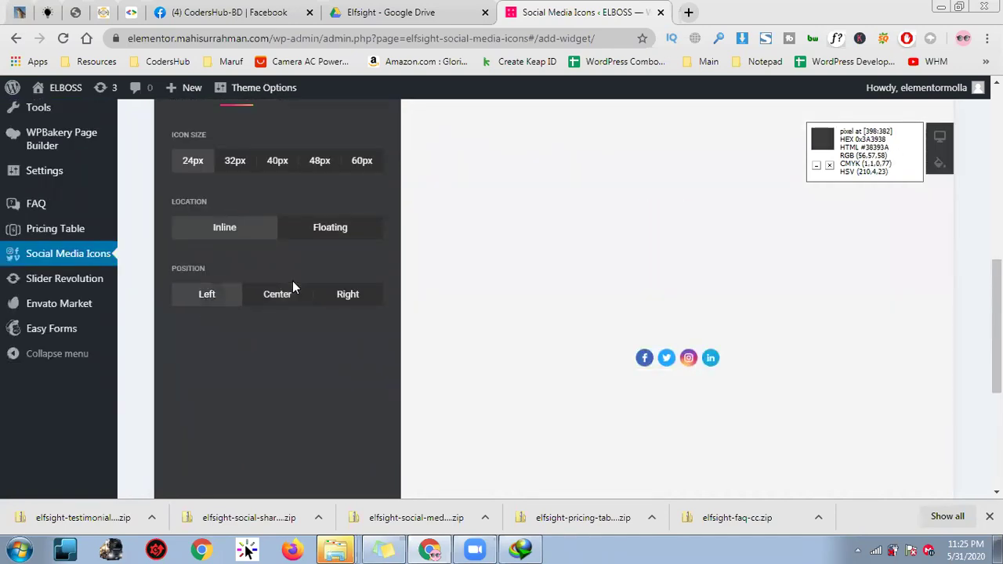
{"action": "left_click", "coordinate": [271, 302]}
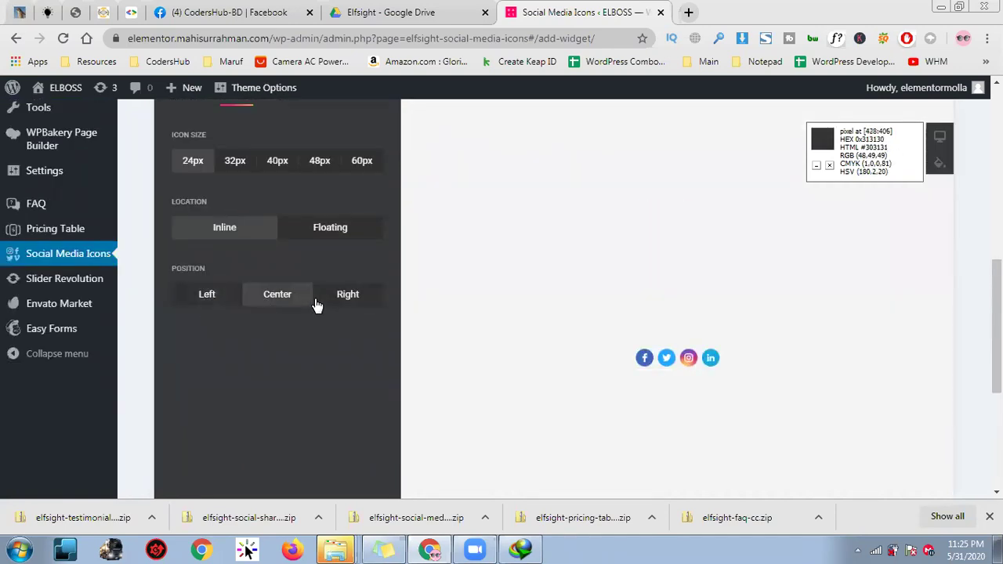
- Try the Floating location with the Left and Center positions and inspect the preview
{"action": "left_click", "coordinate": [315, 230]}
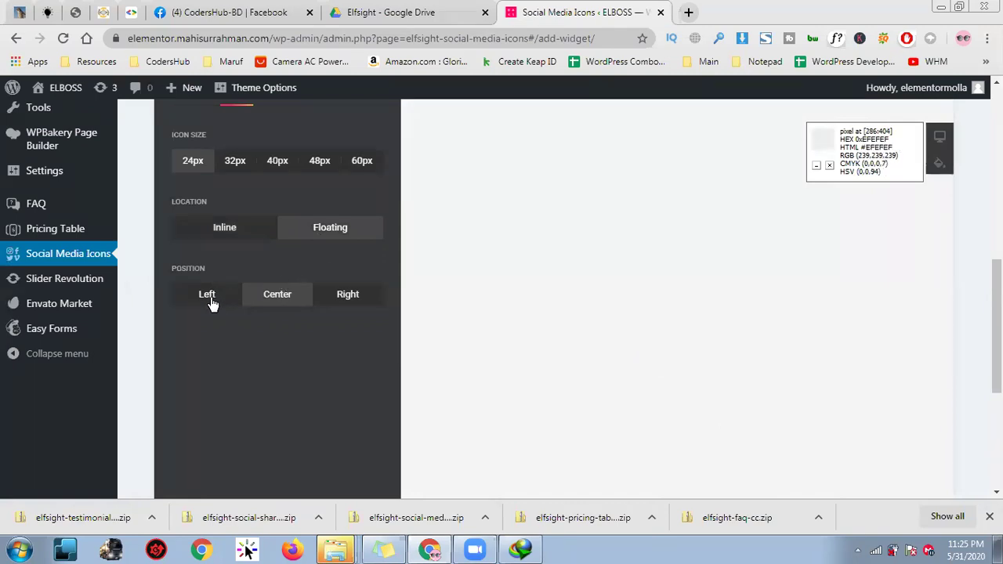
{"action": "left_click", "coordinate": [211, 302]}
{"action": "left_click", "coordinate": [282, 305]}
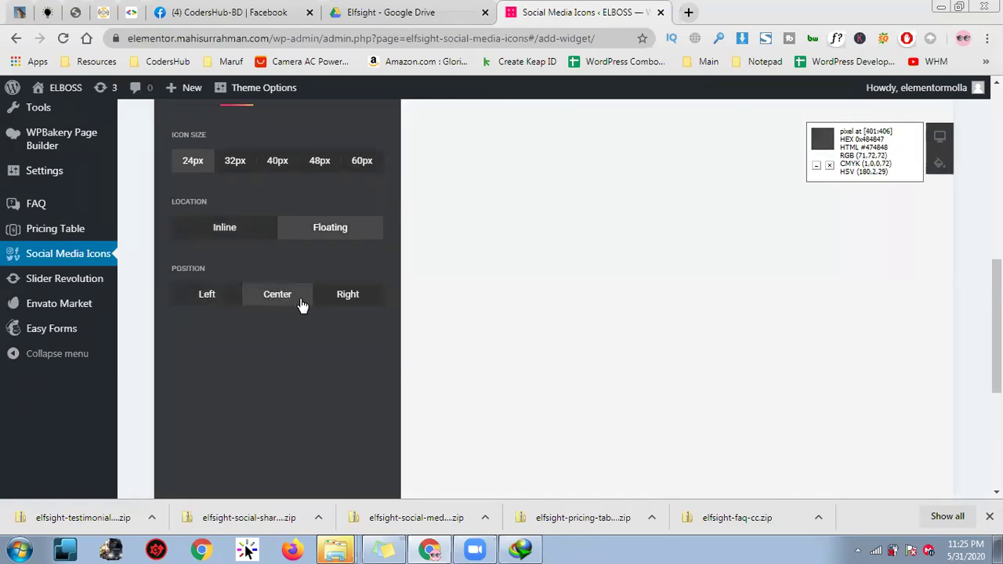
{"action": "scroll", "coordinate": [770, 403], "scroll_direction": "down", "scroll_amount": 5}
{"action": "scroll", "coordinate": [596, 415], "scroll_direction": "up", "scroll_amount": 5}
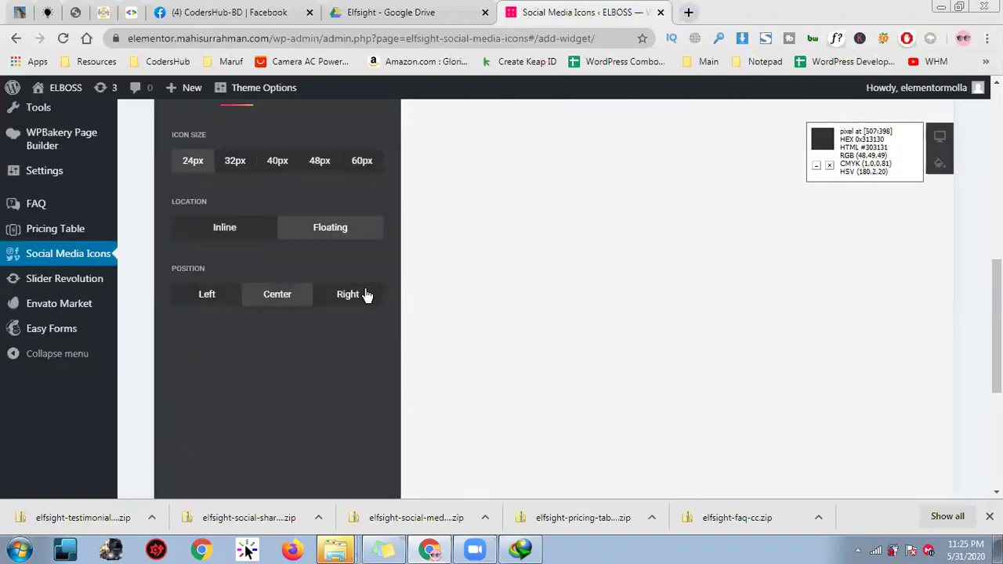
{"action": "scroll", "coordinate": [500, 361], "scroll_direction": "down", "scroll_amount": 5}
{"action": "scroll", "coordinate": [437, 358], "scroll_direction": "up", "scroll_amount": 4}
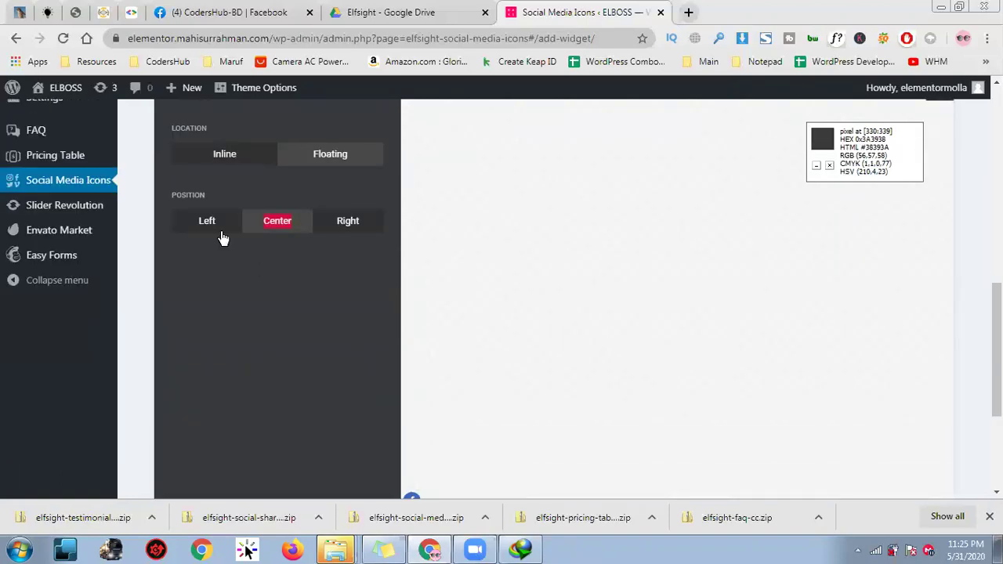
- Compare the Left, Right and Center positions for the floating icons, ending on Center
{"action": "left_click", "coordinate": [223, 234]}
{"action": "left_click", "coordinate": [326, 227]}
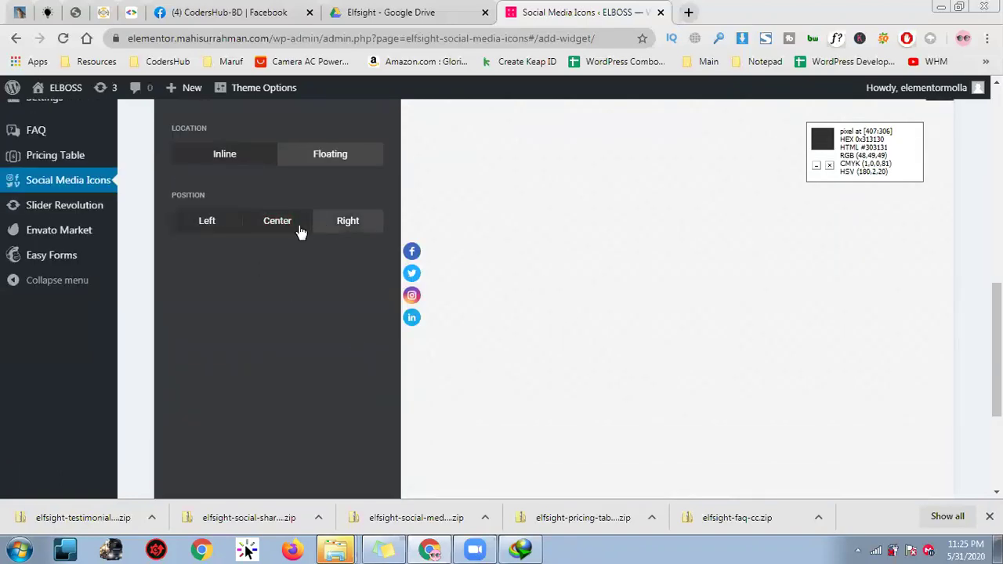
{"action": "left_click", "coordinate": [287, 226]}
{"action": "scroll", "coordinate": [565, 333], "scroll_direction": "down", "scroll_amount": 5}
{"action": "scroll", "coordinate": [427, 335], "scroll_direction": "up", "scroll_amount": 1}
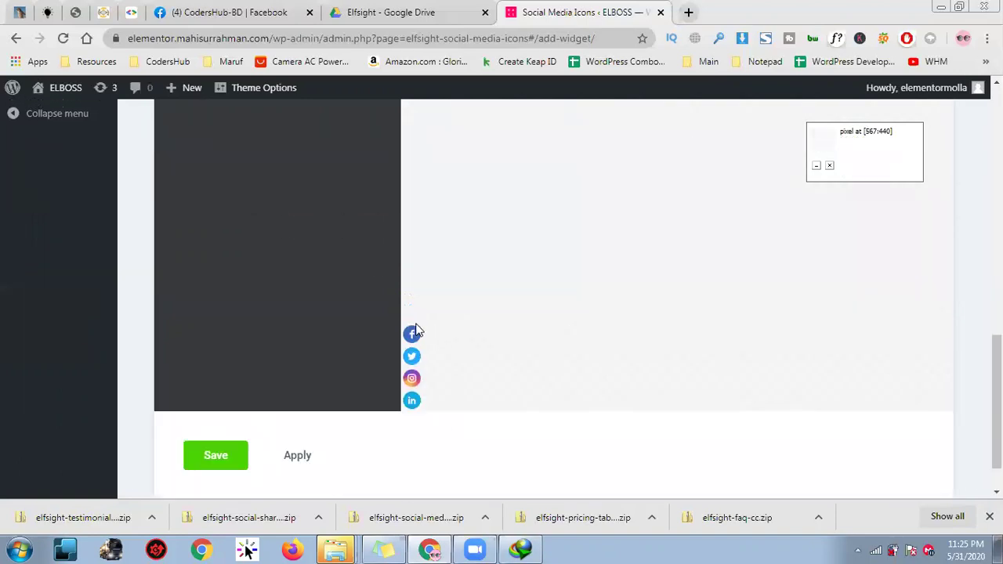
{"action": "scroll", "coordinate": [415, 329], "scroll_direction": "up", "scroll_amount": 4}
{"action": "left_click", "coordinate": [217, 224]}
{"action": "left_click", "coordinate": [265, 227]}
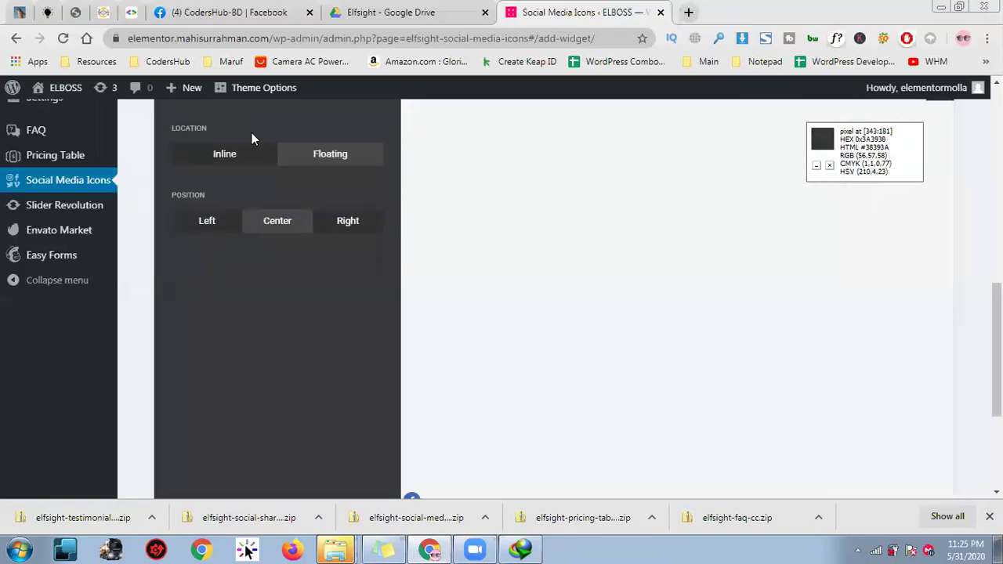
- Alternate the location between Inline and Floating, also trying the Left position before returning to Center
{"action": "left_click", "coordinate": [254, 155]}
{"action": "left_click", "coordinate": [319, 149]}
{"action": "left_click", "coordinate": [259, 157]}
{"action": "left_click", "coordinate": [228, 224]}
{"action": "left_click", "coordinate": [258, 224]}
{"action": "left_click_drag", "start_coordinate": [268, 157], "coordinate": [314, 159]}
{"action": "left_click", "coordinate": [313, 159]}
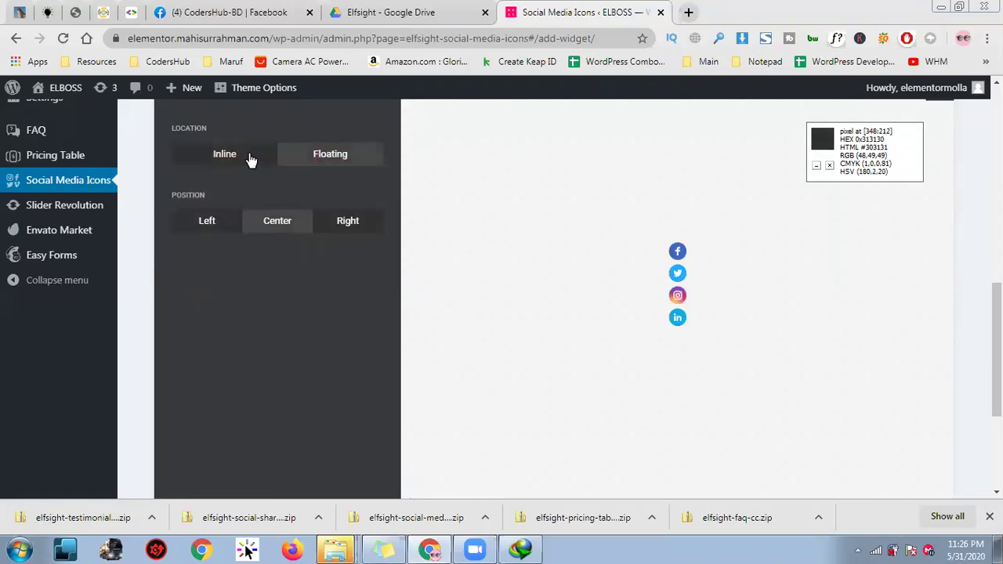
- Preview the Inline location once more, then set the icons' location to Floating
{"action": "left_click", "coordinate": [243, 157]}
{"action": "scroll", "coordinate": [432, 222], "scroll_direction": "down", "scroll_amount": 2}
{"action": "scroll", "coordinate": [428, 240], "scroll_direction": "up", "scroll_amount": 3}
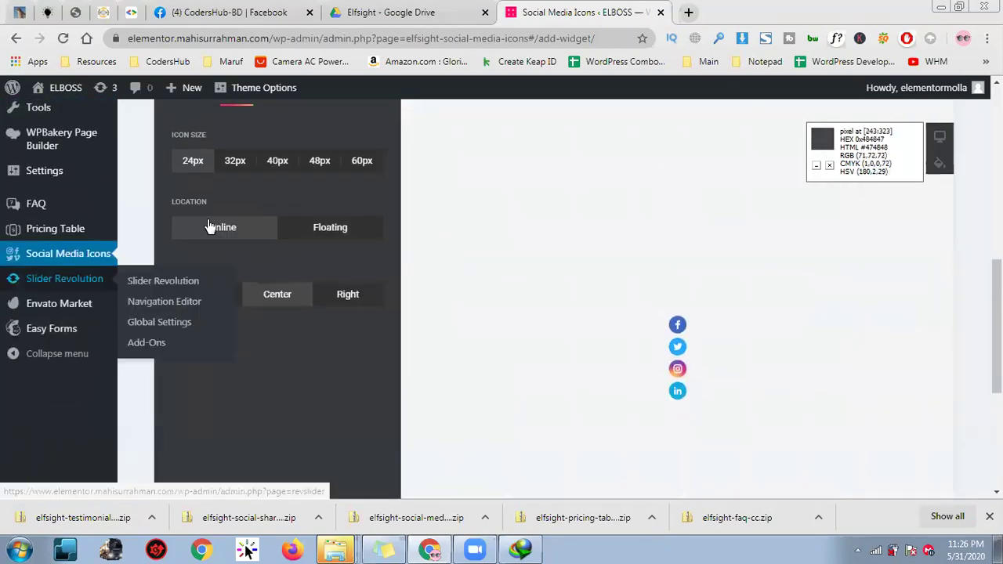
{"action": "left_click", "coordinate": [322, 237]}
{"action": "scroll", "coordinate": [648, 362], "scroll_direction": "down", "scroll_amount": 4}
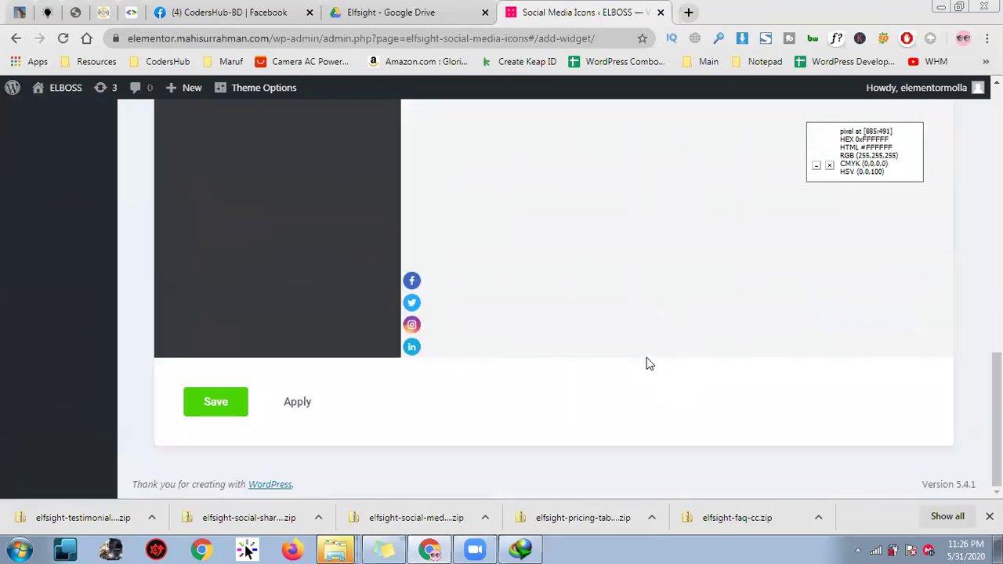
- Try the Inline location for the icons and compare the Right, Center and Left positions
{"action": "scroll", "coordinate": [417, 316], "scroll_direction": "up", "scroll_amount": 2}
{"action": "left_click", "coordinate": [243, 160]}
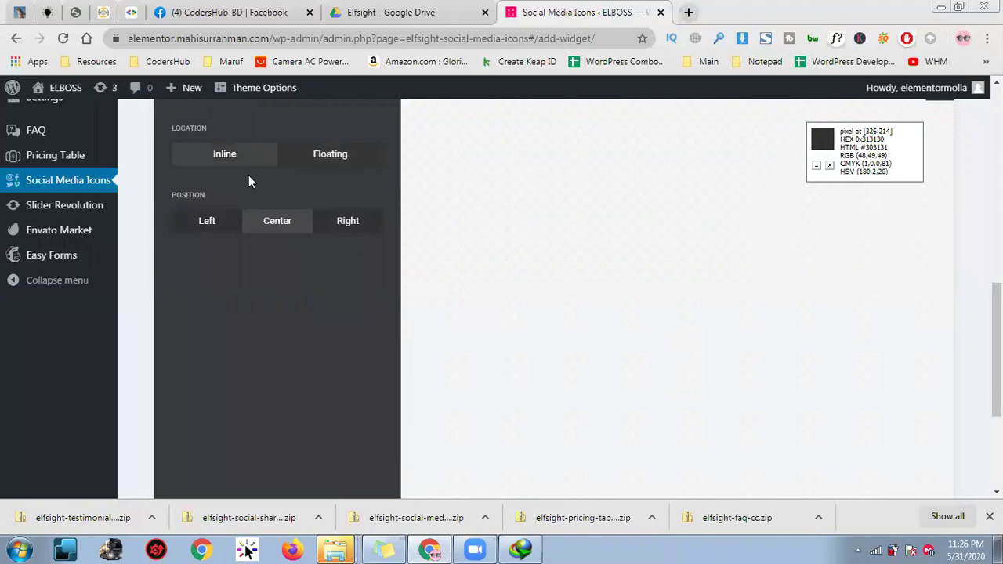
{"action": "scroll", "coordinate": [323, 277], "scroll_direction": "up", "scroll_amount": 3}
{"action": "left_click", "coordinate": [363, 367]}
{"action": "left_click", "coordinate": [362, 373]}
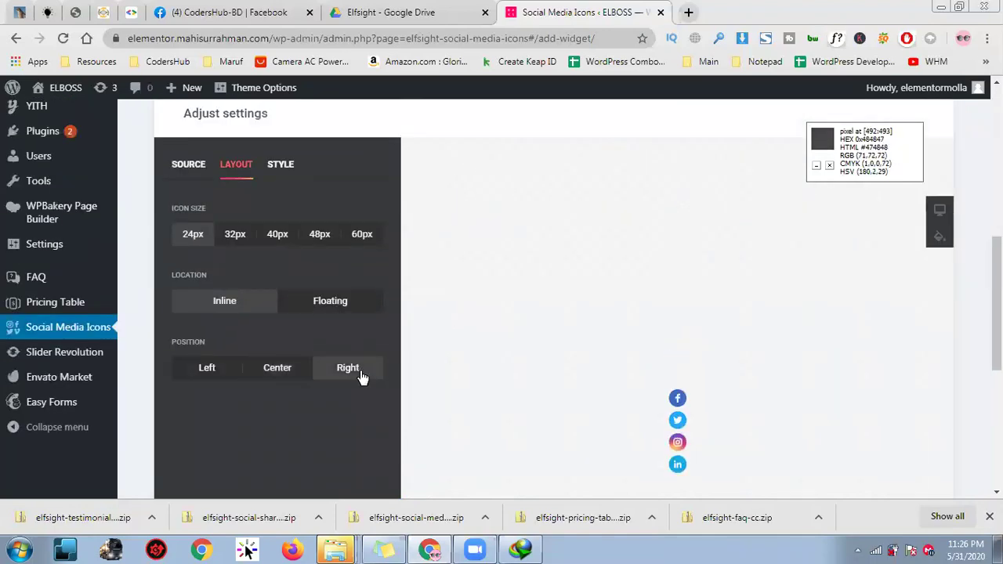
{"action": "left_click", "coordinate": [259, 373]}
{"action": "left_click", "coordinate": [208, 368]}
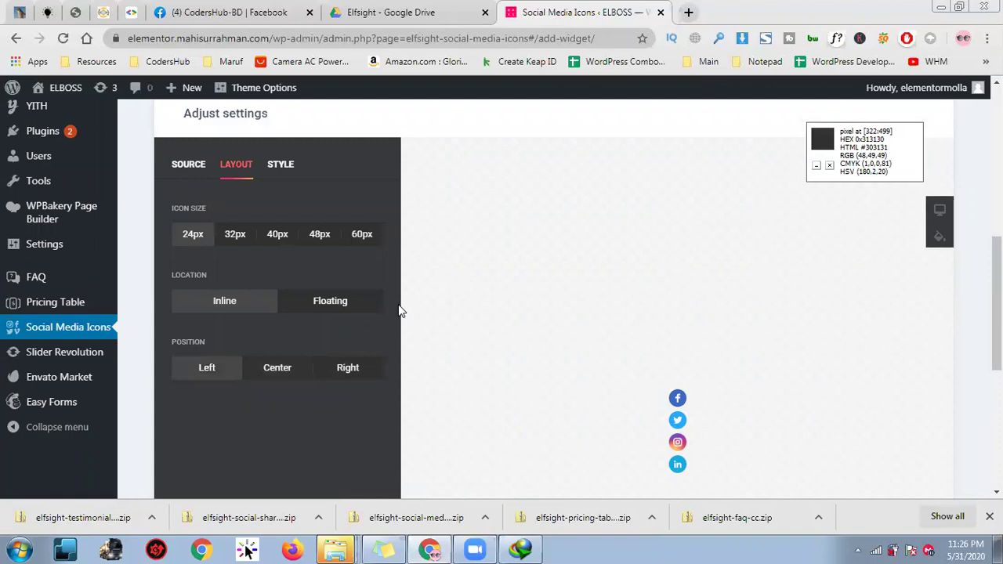
- Switch the icons to the Floating location, try the Left and Center positions, and inspect the preview
{"action": "left_click", "coordinate": [366, 365]}
{"action": "left_click", "coordinate": [197, 375]}
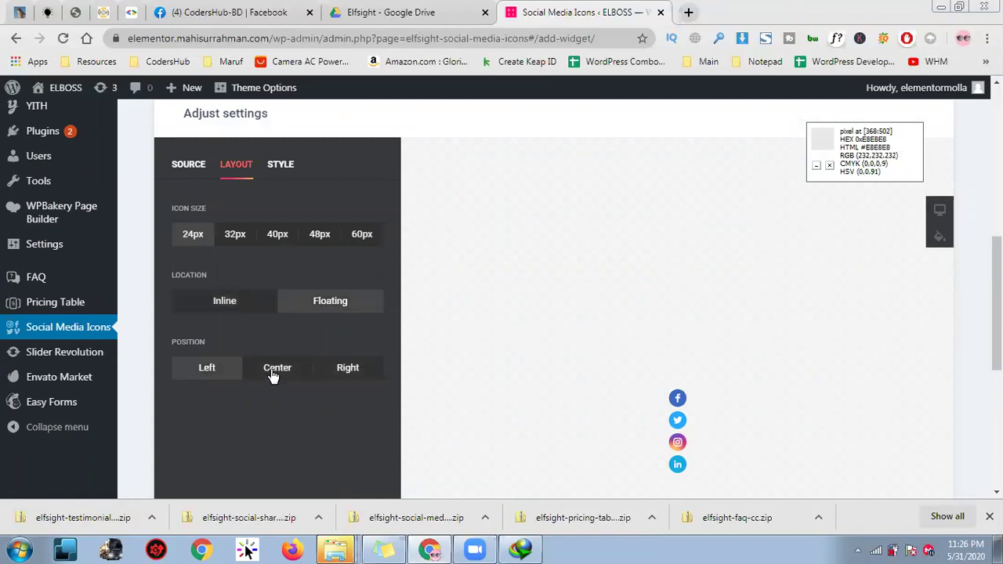
{"action": "left_click", "coordinate": [273, 373]}
{"action": "scroll", "coordinate": [589, 370], "scroll_direction": "down", "scroll_amount": 4}
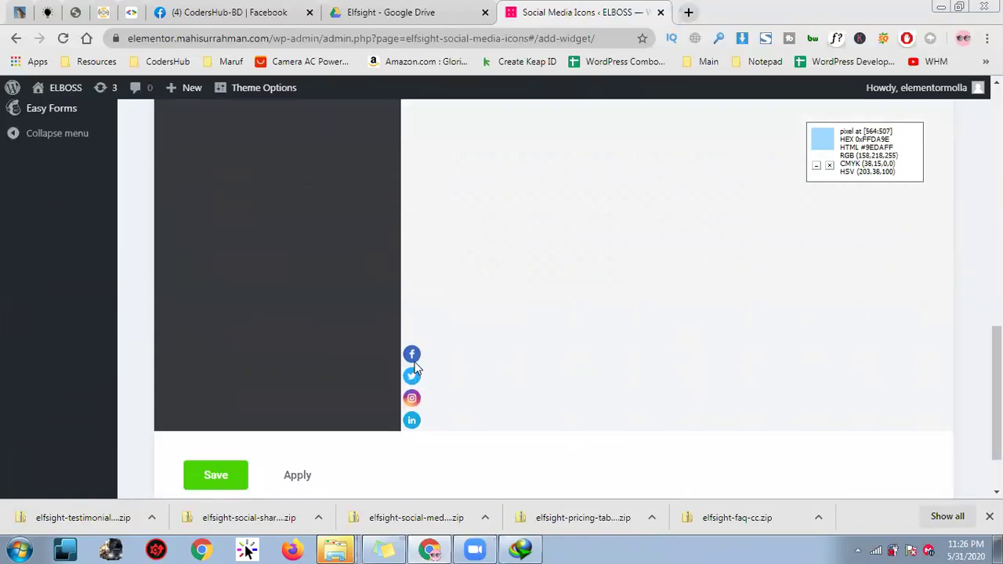
{"action": "scroll", "coordinate": [812, 463], "scroll_direction": "up", "scroll_amount": 4}
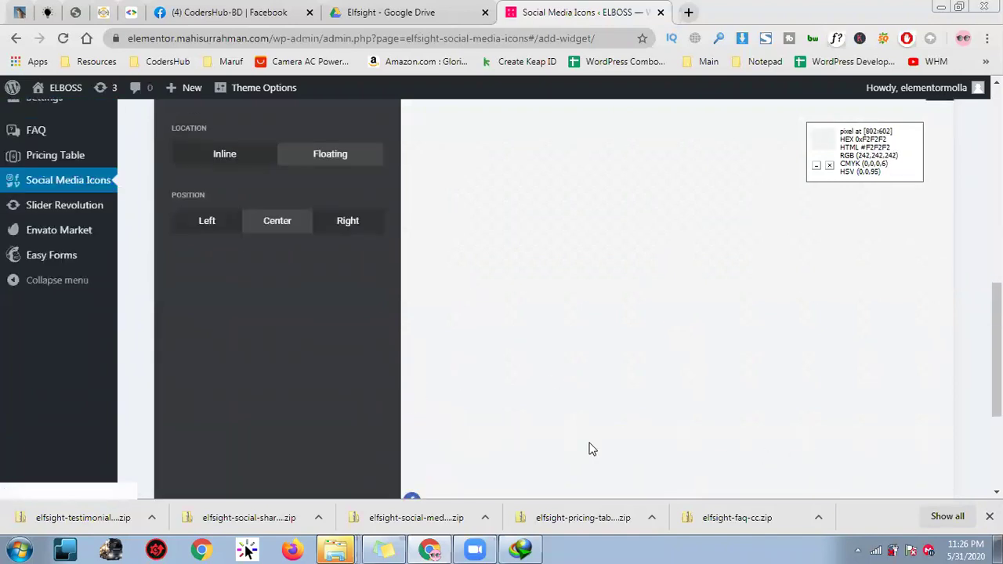
{"action": "scroll", "coordinate": [486, 390], "scroll_direction": "up", "scroll_amount": 3}
{"action": "scroll", "coordinate": [548, 400], "scroll_direction": "down", "scroll_amount": 6}
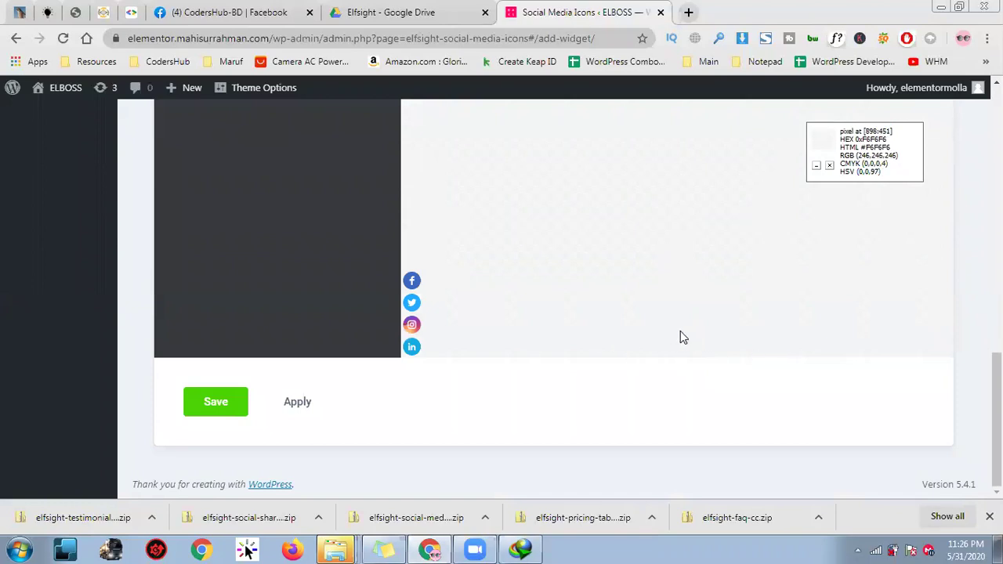
- Examine where the floating icons sit in the preview relative to the layout settings
{"action": "scroll", "coordinate": [618, 340], "scroll_direction": "up", "scroll_amount": 3}
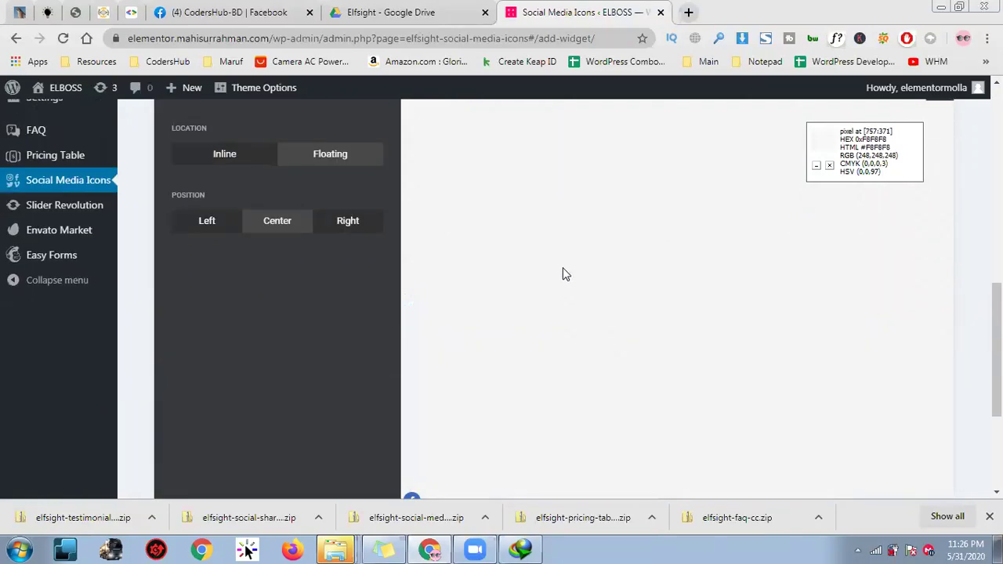
{"action": "scroll", "coordinate": [695, 366], "scroll_direction": "up", "scroll_amount": 7}
{"action": "scroll", "coordinate": [531, 374], "scroll_direction": "down", "scroll_amount": 7}
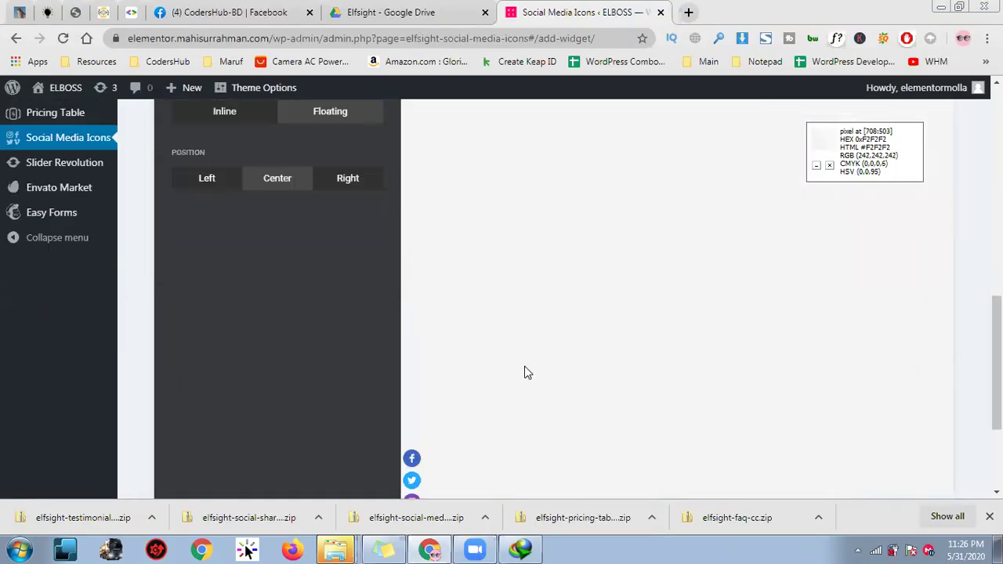
{"action": "scroll", "coordinate": [526, 356], "scroll_direction": "up", "scroll_amount": 1}
{"action": "scroll", "coordinate": [526, 357], "scroll_direction": "down", "scroll_amount": 3}
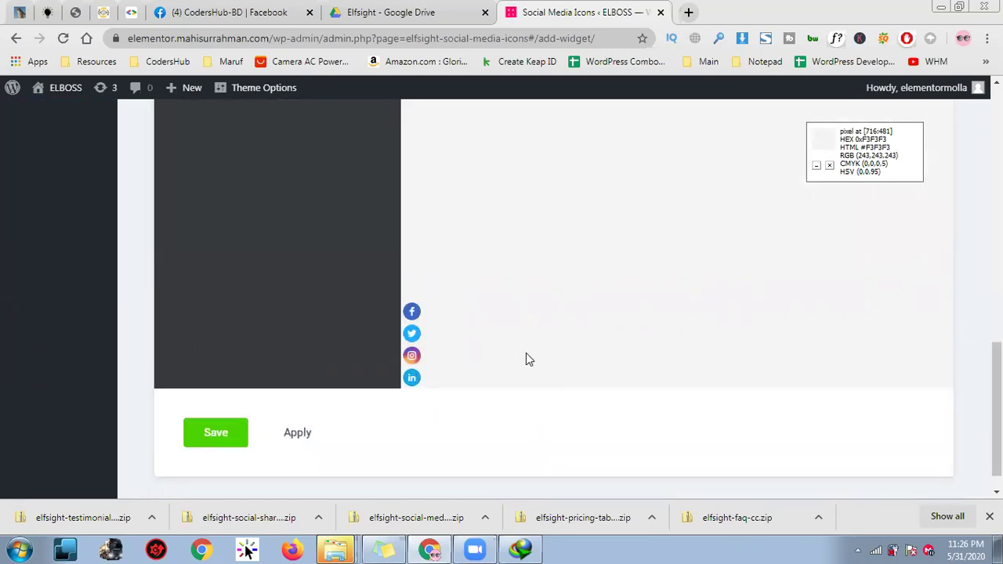
{"action": "scroll", "coordinate": [454, 285], "scroll_direction": "up", "scroll_amount": 3}
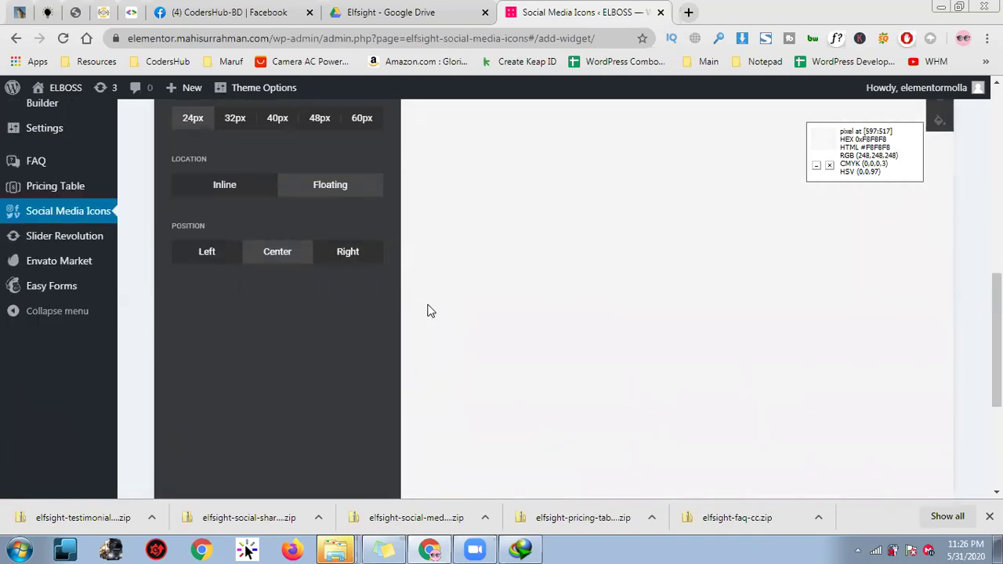
{"action": "scroll", "coordinate": [412, 322], "scroll_direction": "up", "scroll_amount": 1}
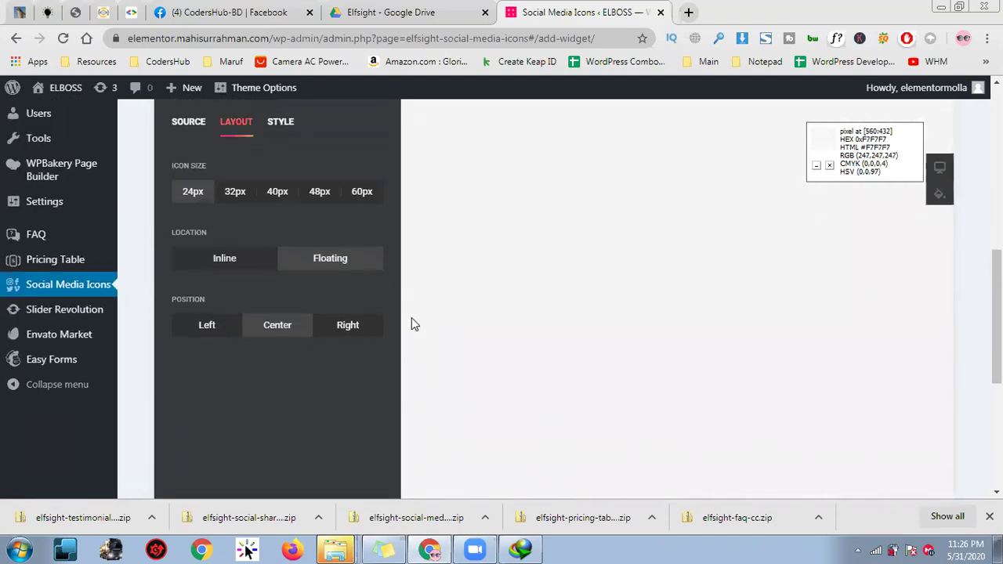
{"action": "scroll", "coordinate": [392, 310], "scroll_direction": "down", "scroll_amount": 2}
{"action": "scroll", "coordinate": [385, 311], "scroll_direction": "down", "scroll_amount": 3}
{"action": "scroll", "coordinate": [233, 264], "scroll_direction": "up", "scroll_amount": 5}
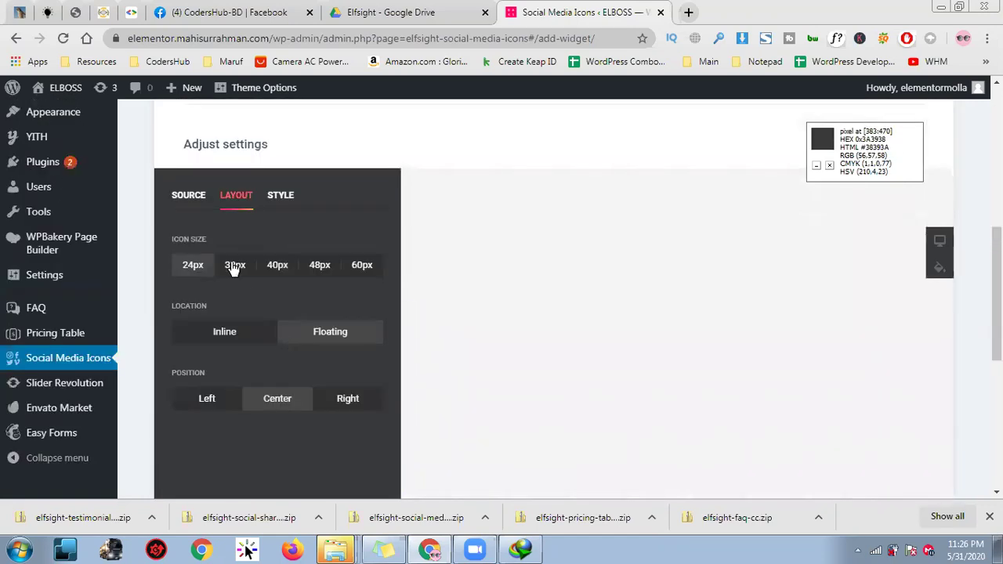
{"action": "scroll", "coordinate": [197, 180], "scroll_direction": "up", "scroll_amount": 3}
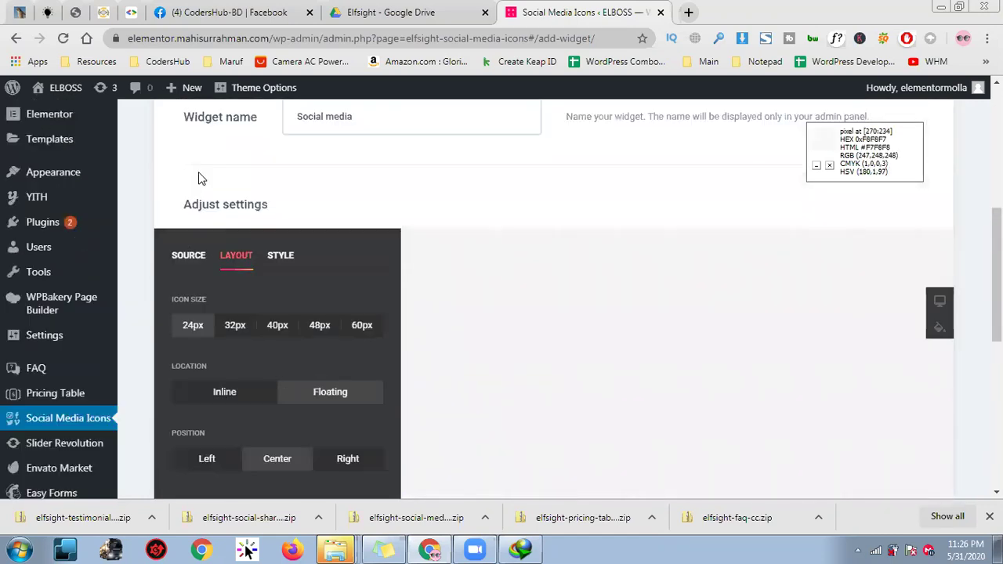
{"action": "scroll", "coordinate": [208, 222], "scroll_direction": "down", "scroll_amount": 3}
- Review the icon links in the widget's source settings and check the icons in the preview
{"action": "left_click", "coordinate": [192, 124]}
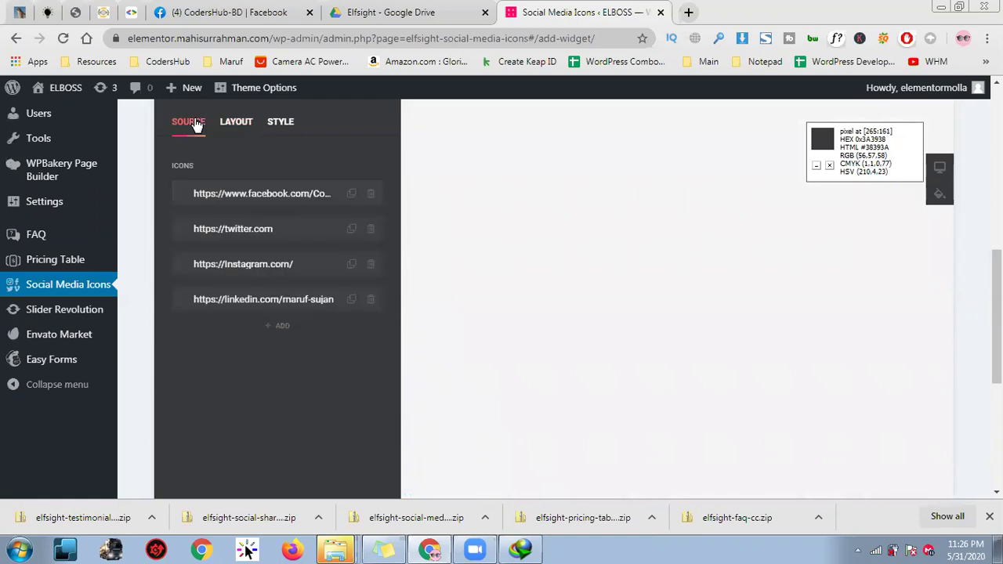
{"action": "left_click", "coordinate": [238, 124]}
{"action": "scroll", "coordinate": [537, 249], "scroll_direction": "down", "scroll_amount": 4}
{"action": "scroll", "coordinate": [484, 243], "scroll_direction": "up", "scroll_amount": 5}
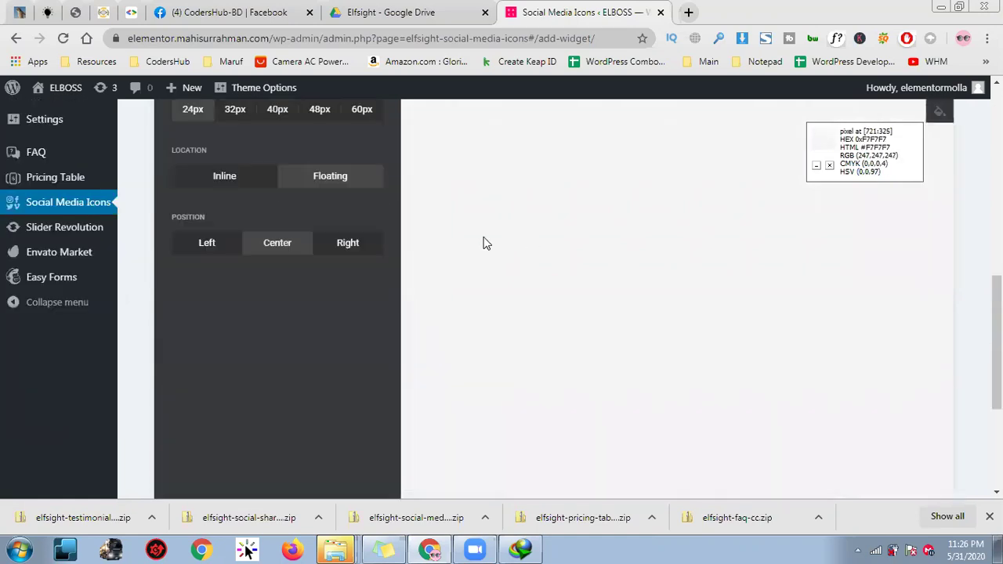
{"action": "left_click", "coordinate": [188, 196]}
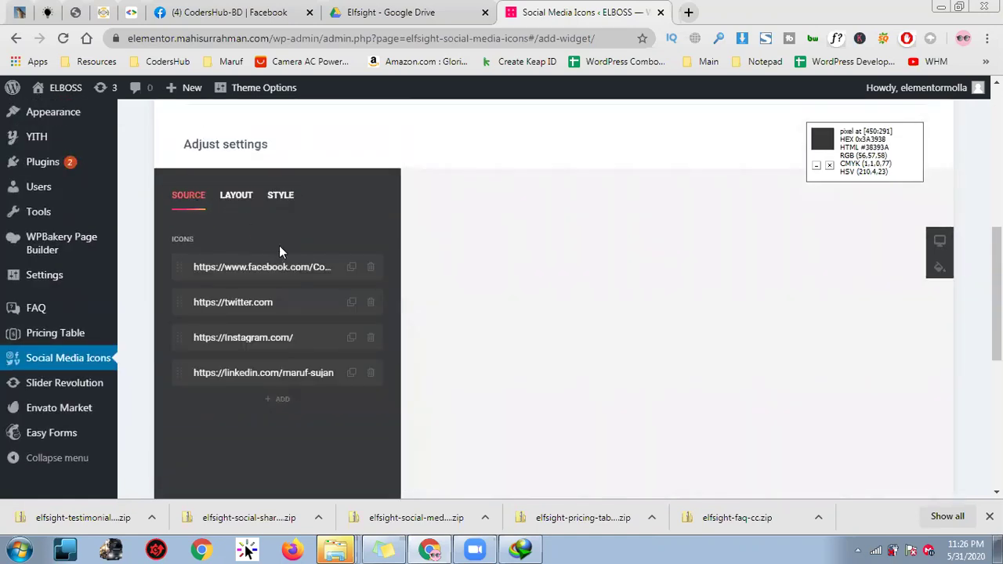
{"action": "scroll", "coordinate": [345, 272], "scroll_direction": "down", "scroll_amount": 5}
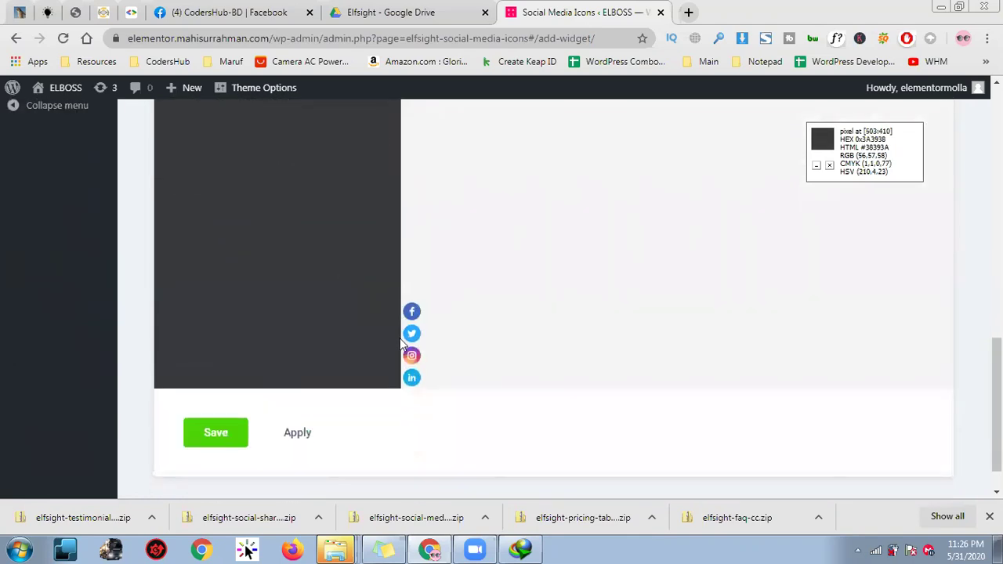
{"action": "scroll", "coordinate": [326, 337], "scroll_direction": "up", "scroll_amount": 5}
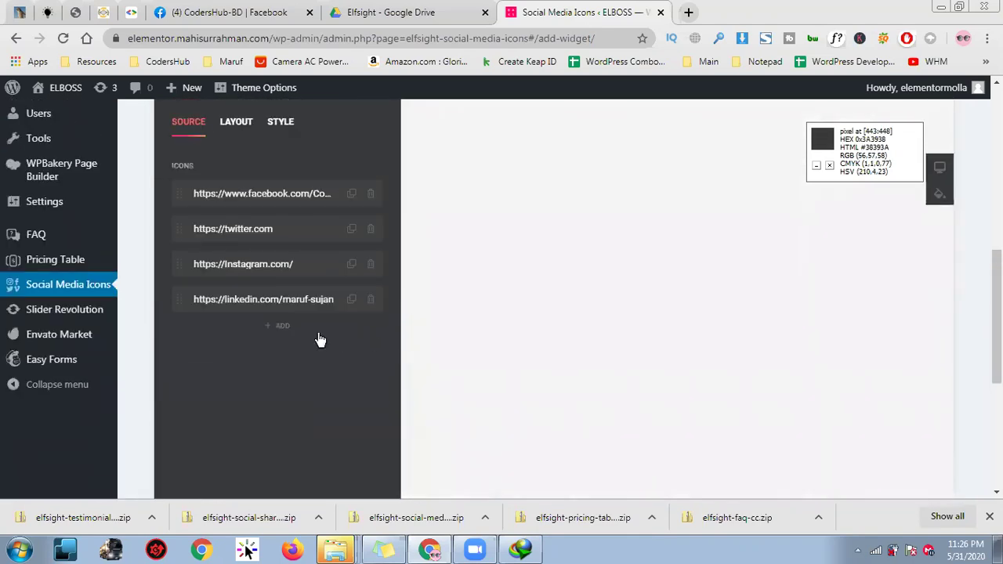
- Try the Right position for the floating icons, inspect the preview, and return to Center
{"action": "left_click", "coordinate": [232, 133]}
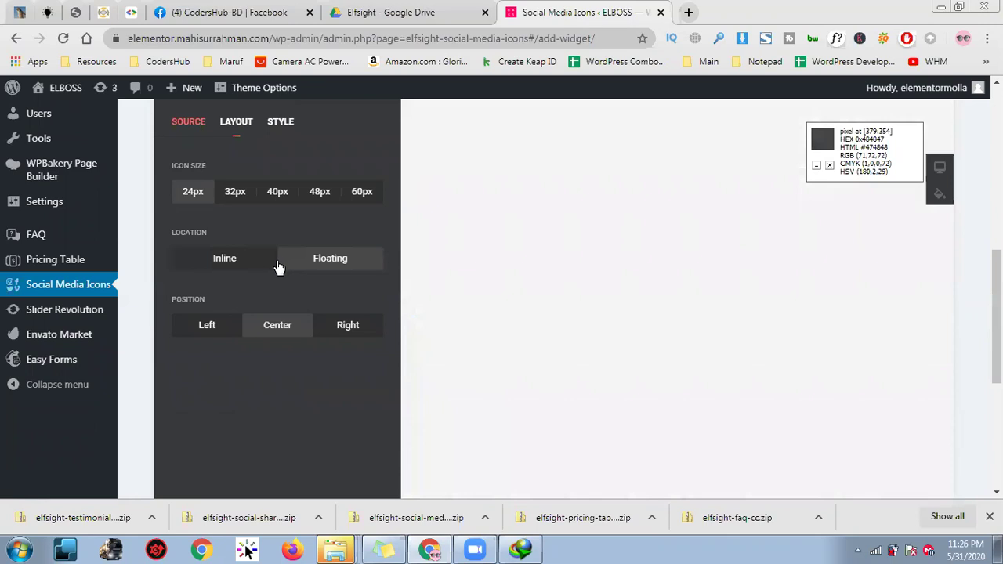
{"action": "left_click", "coordinate": [347, 325]}
{"action": "scroll", "coordinate": [408, 313], "scroll_direction": "down", "scroll_amount": 3}
{"action": "scroll", "coordinate": [470, 301], "scroll_direction": "up", "scroll_amount": 3}
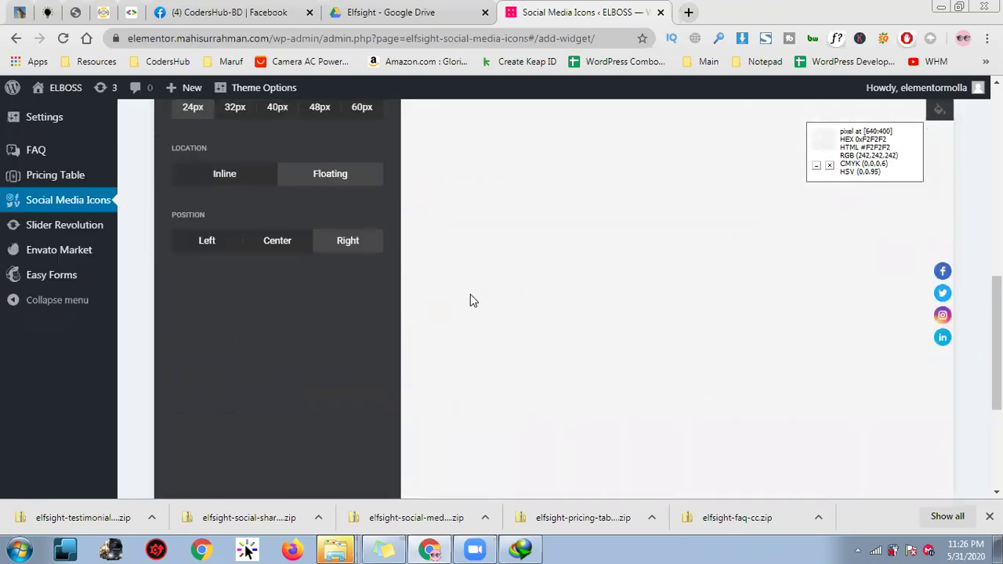
{"action": "left_click", "coordinate": [277, 258]}
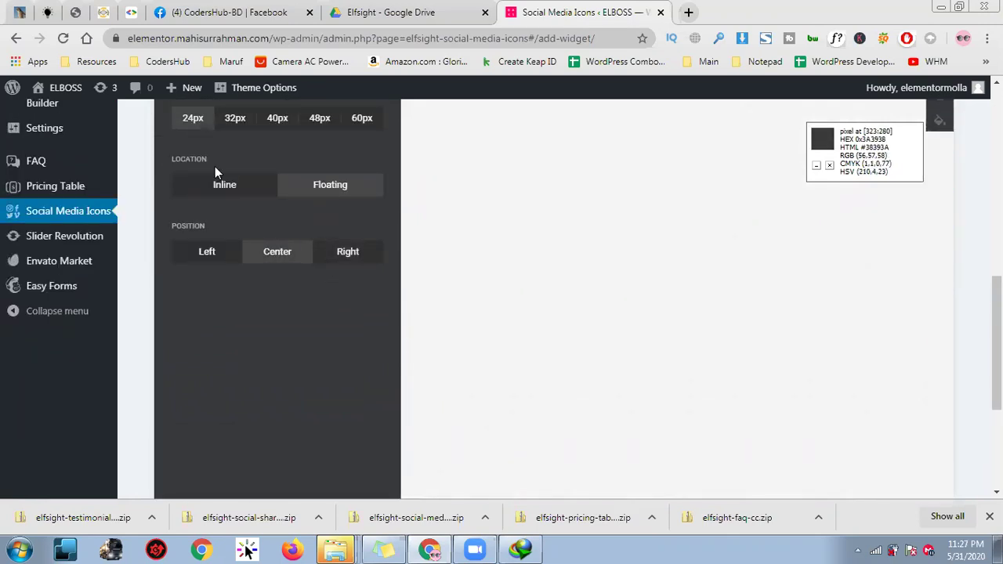
- Set the icons' location to Inline and compare the Right and Left positions, ending on Left
{"action": "left_click", "coordinate": [235, 191]}
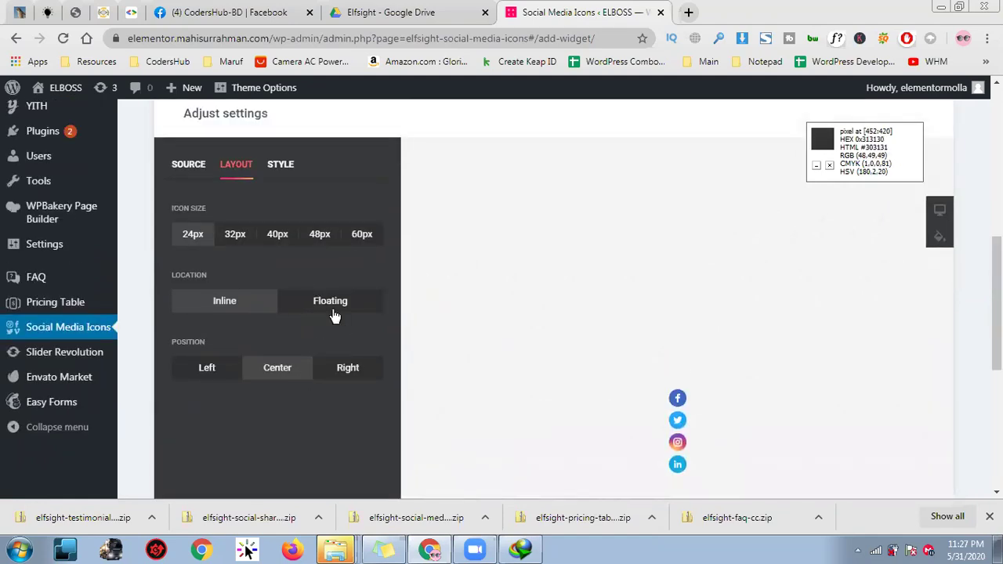
{"action": "left_click", "coordinate": [192, 167]}
{"action": "left_click", "coordinate": [251, 164]}
{"action": "left_click", "coordinate": [338, 369]}
{"action": "left_click", "coordinate": [214, 374]}
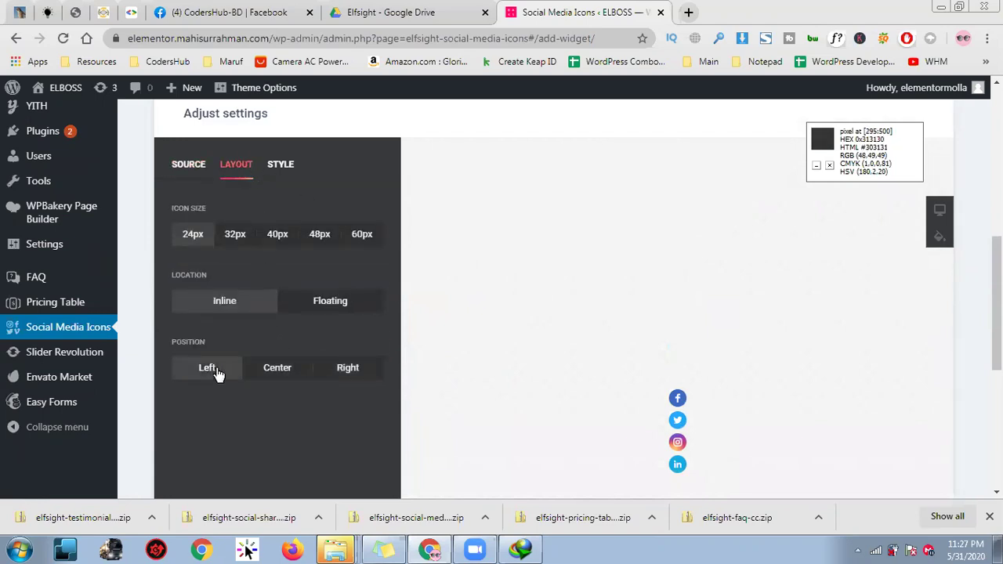
- Save the Social media widget and copy its shortcode from the widgets list
{"action": "scroll", "coordinate": [311, 352], "scroll_direction": "up", "scroll_amount": 2}
{"action": "scroll", "coordinate": [357, 404], "scroll_direction": "down", "scroll_amount": 4}
{"action": "scroll", "coordinate": [356, 403], "scroll_direction": "up", "scroll_amount": 3}
{"action": "scroll", "coordinate": [345, 340], "scroll_direction": "down", "scroll_amount": 8}
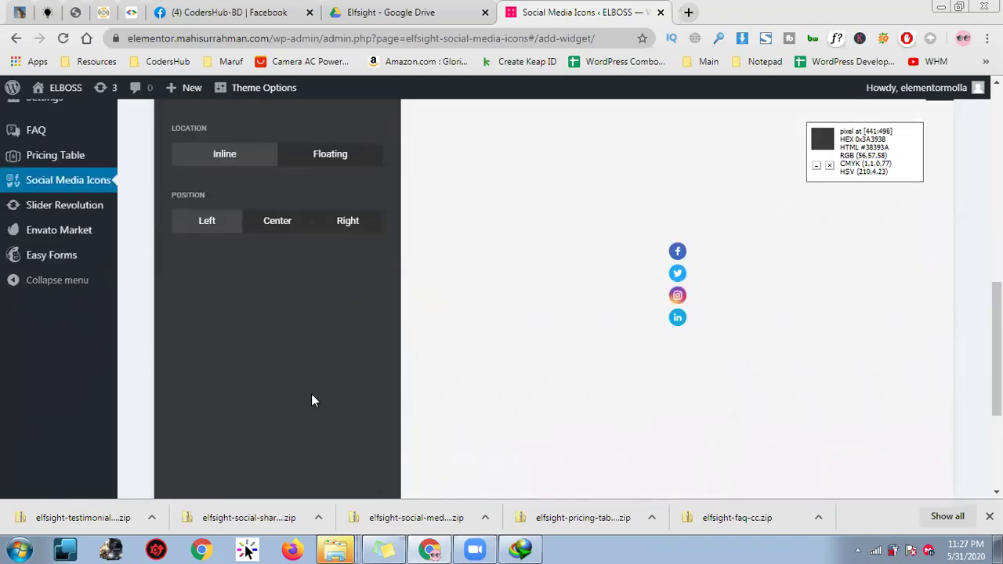
{"action": "left_click", "coordinate": [239, 405]}
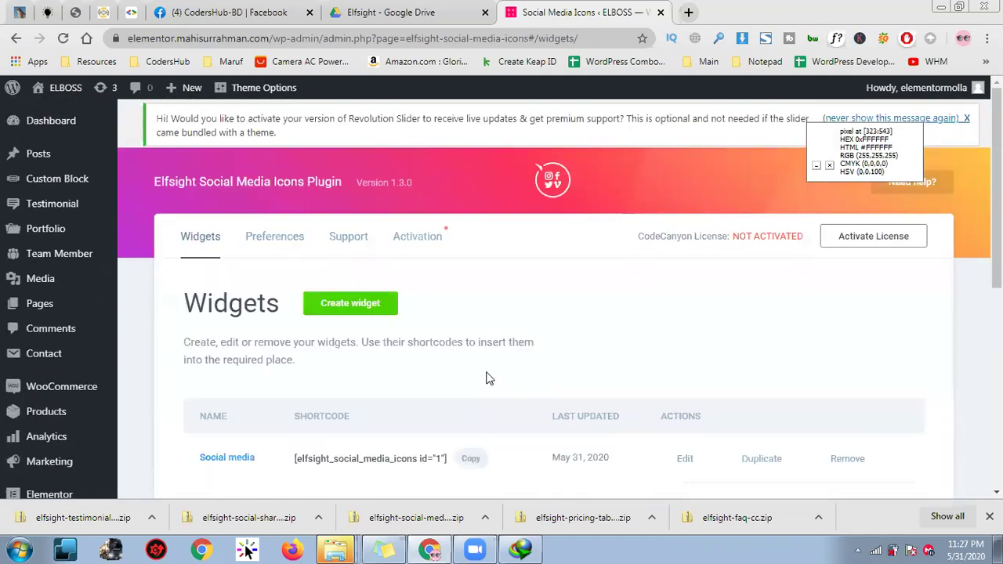
{"action": "scroll", "coordinate": [376, 355], "scroll_direction": "down", "scroll_amount": 1}
{"action": "left_click", "coordinate": [470, 386]}
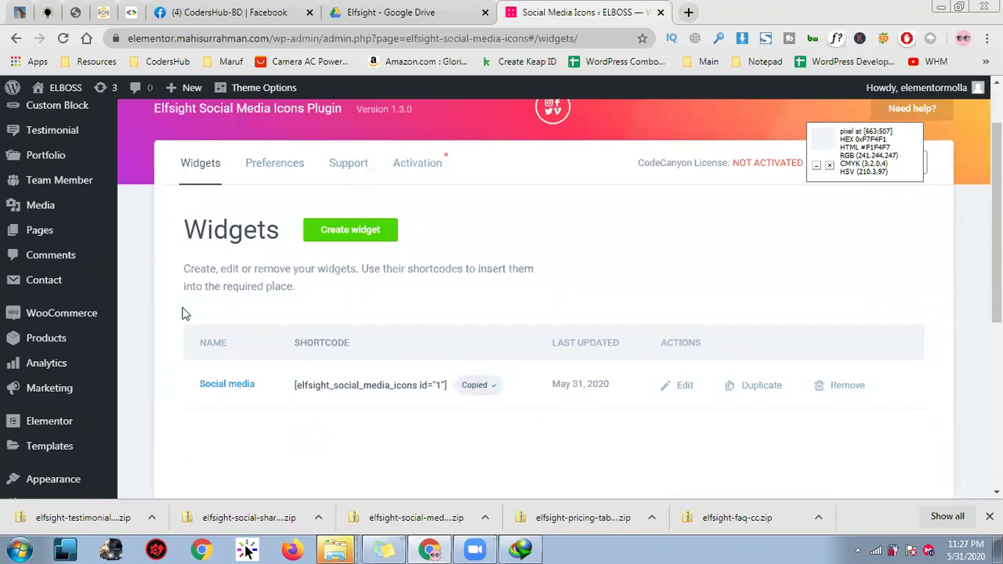
- Open the posts list in a new tab and open the Pricing Table post for editing, bringing up its content
{"action": "scroll", "coordinate": [123, 248], "scroll_direction": "up", "scroll_amount": 1}
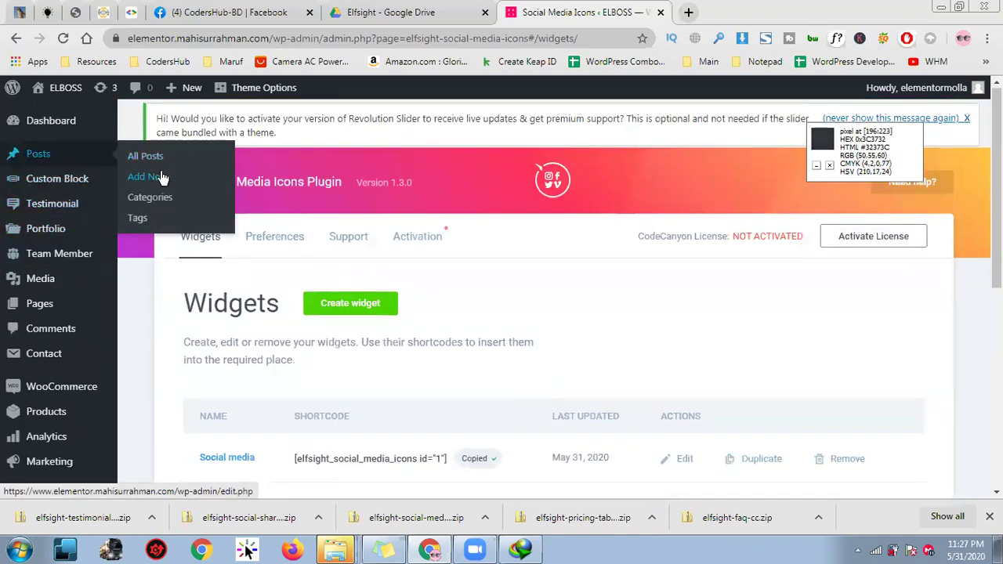
{"action": "middle_click", "coordinate": [166, 169]}
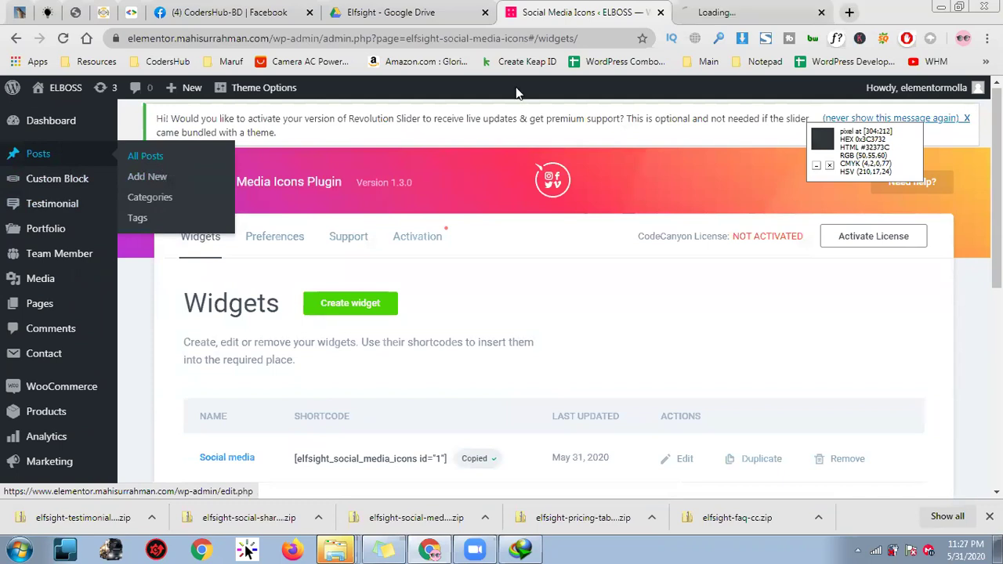
{"action": "left_click", "coordinate": [752, 12]}
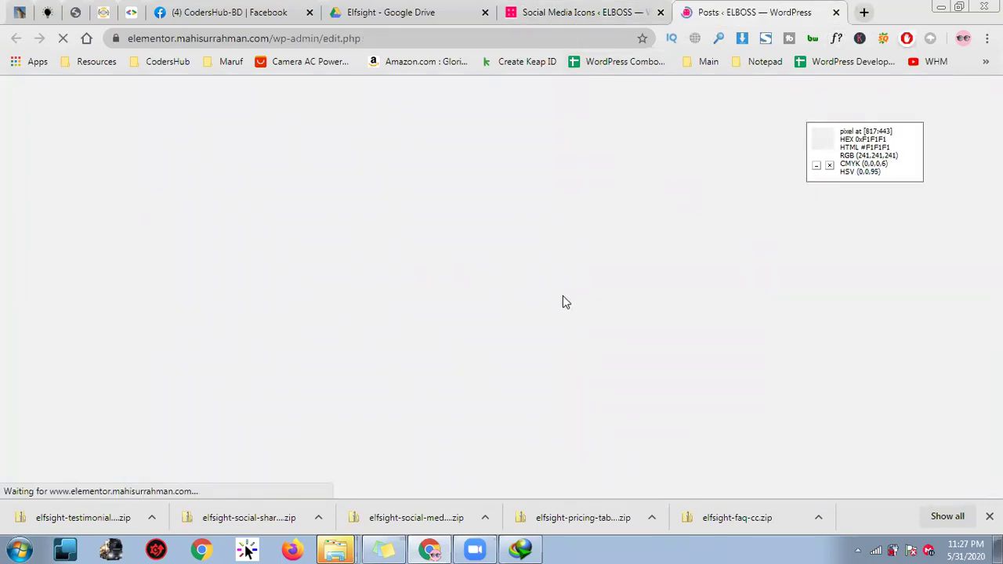
{"action": "scroll", "coordinate": [409, 379], "scroll_direction": "down", "scroll_amount": 3}
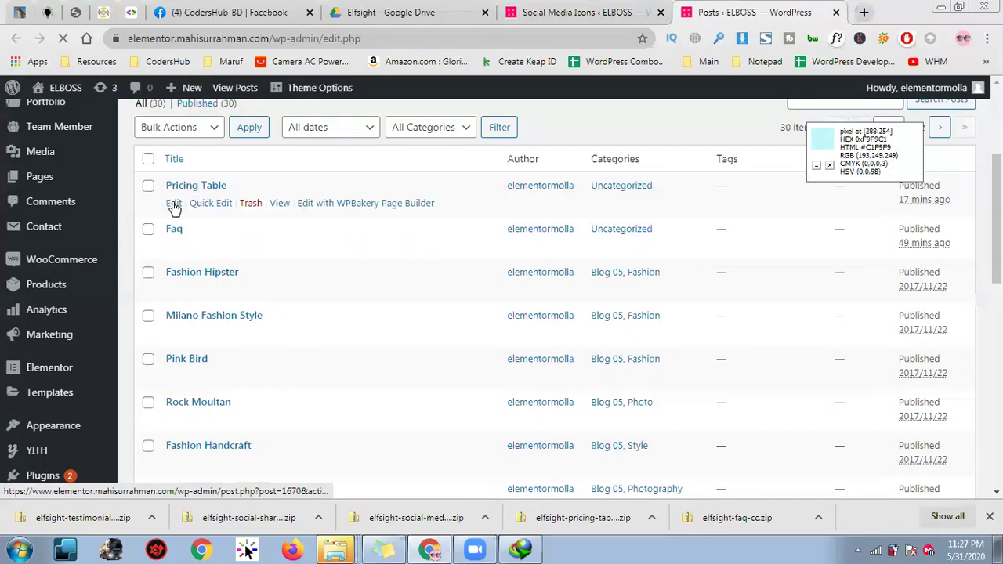
{"action": "left_click", "coordinate": [173, 204]}
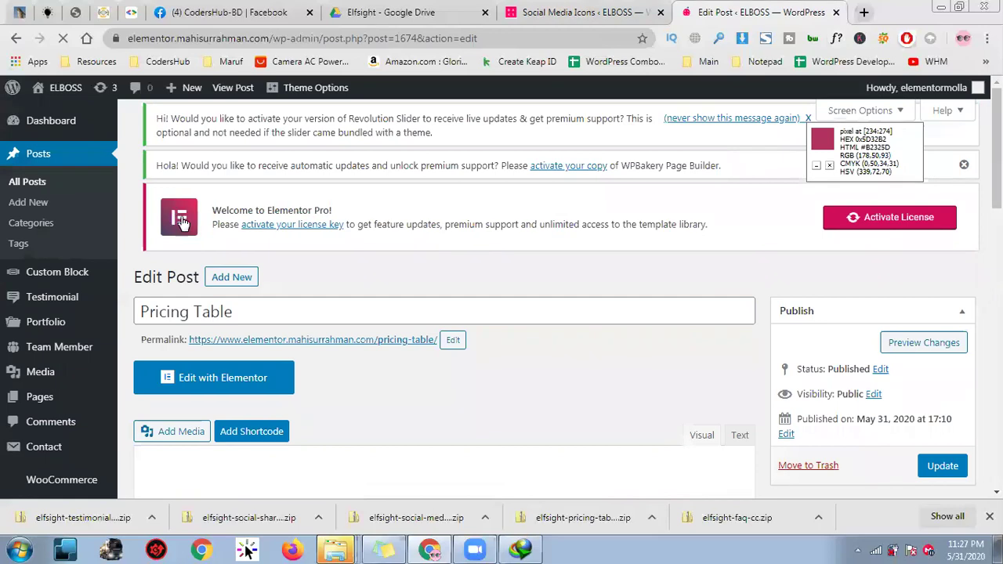
{"action": "scroll", "coordinate": [371, 279], "scroll_direction": "down", "scroll_amount": 6}
{"action": "scroll", "coordinate": [395, 304], "scroll_direction": "up", "scroll_amount": 3}
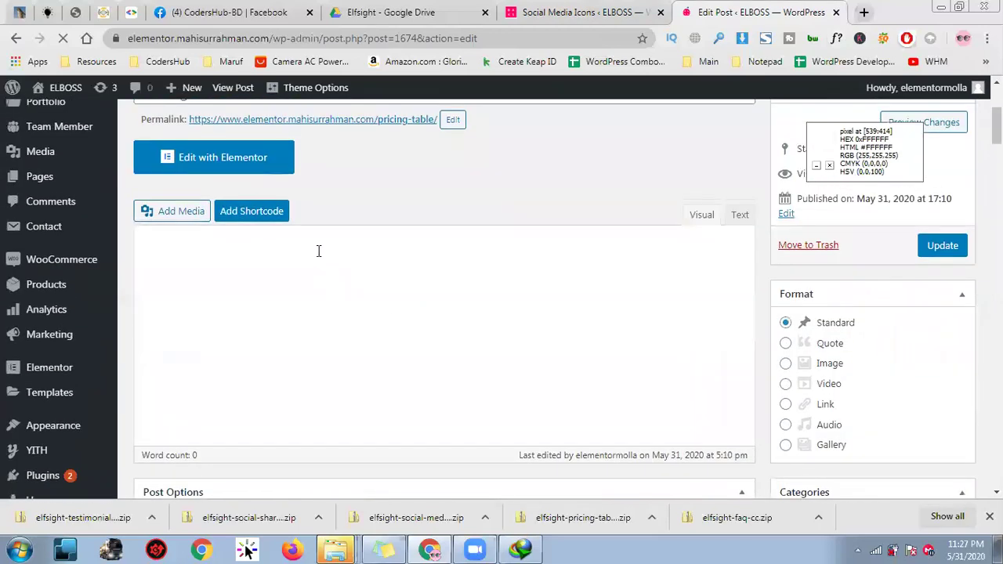
{"action": "scroll", "coordinate": [520, 365], "scroll_direction": "down", "scroll_amount": 4}
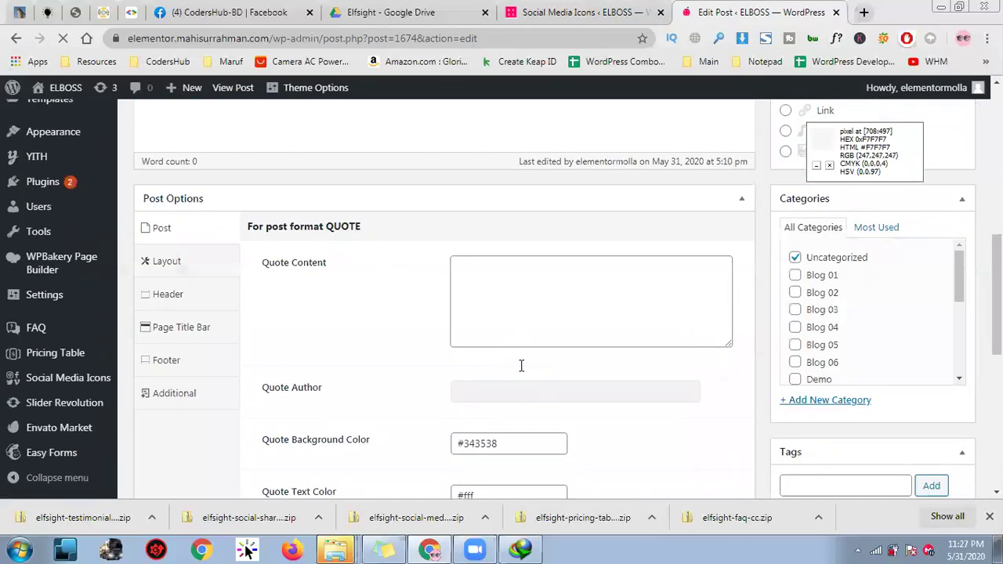
{"action": "scroll", "coordinate": [410, 374], "scroll_direction": "up", "scroll_amount": 5}
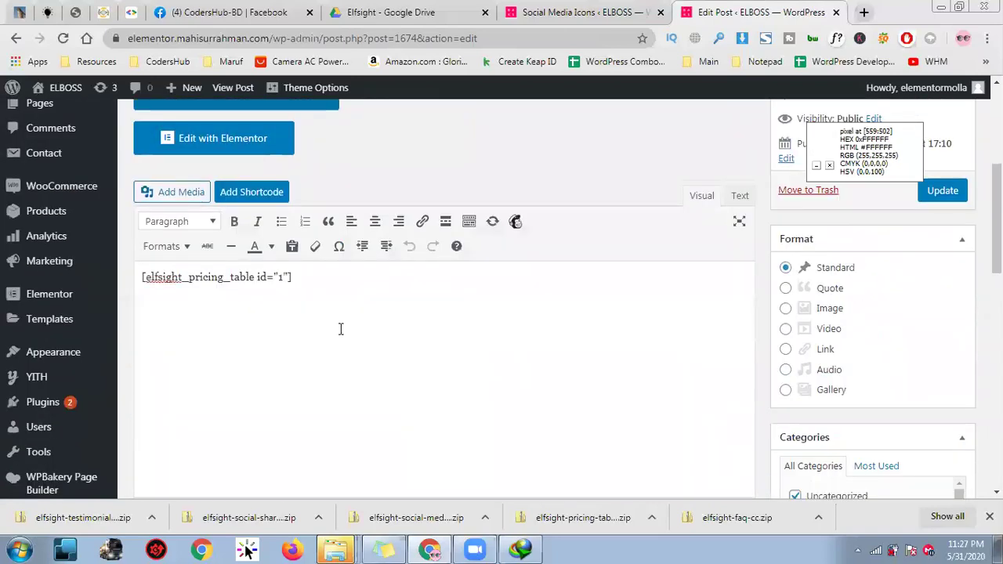
- Paste the [elfsight_social_media_icons id="1"] shortcode on a new line below the pricing table shortcode and update the post
{"action": "left_click", "coordinate": [340, 328]}
{"action": "key", "text": "Return"}
{"action": "key", "text": "ctrl+v"}
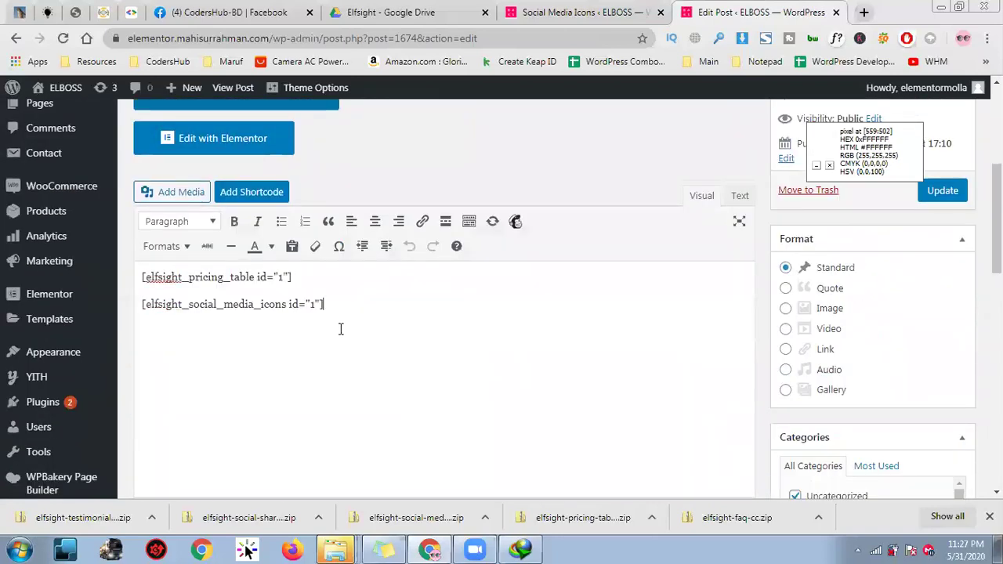
{"action": "left_click", "coordinate": [931, 191]}
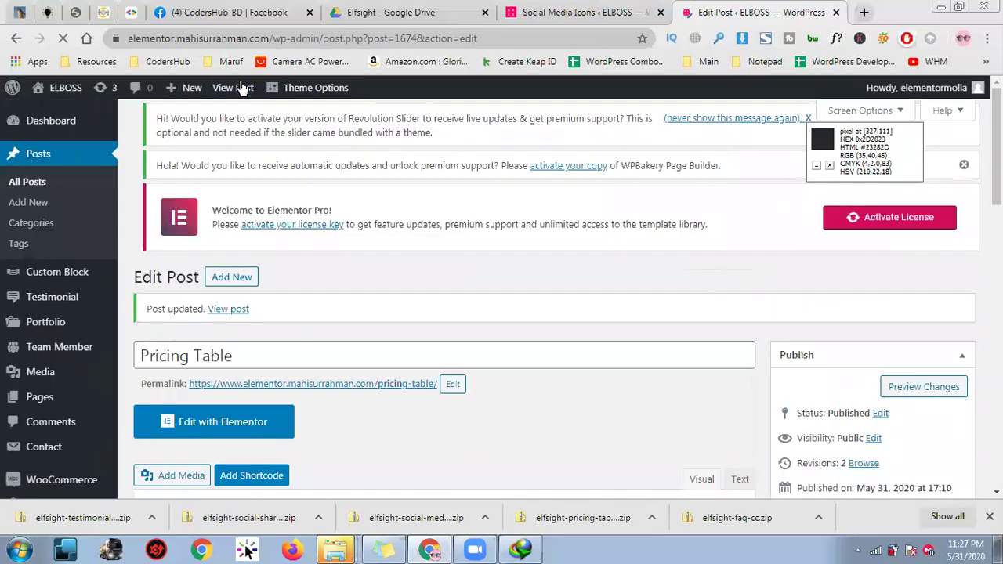
- View the published Pricing Table post and check the social icons beneath the pricing table
{"action": "left_click", "coordinate": [243, 88]}
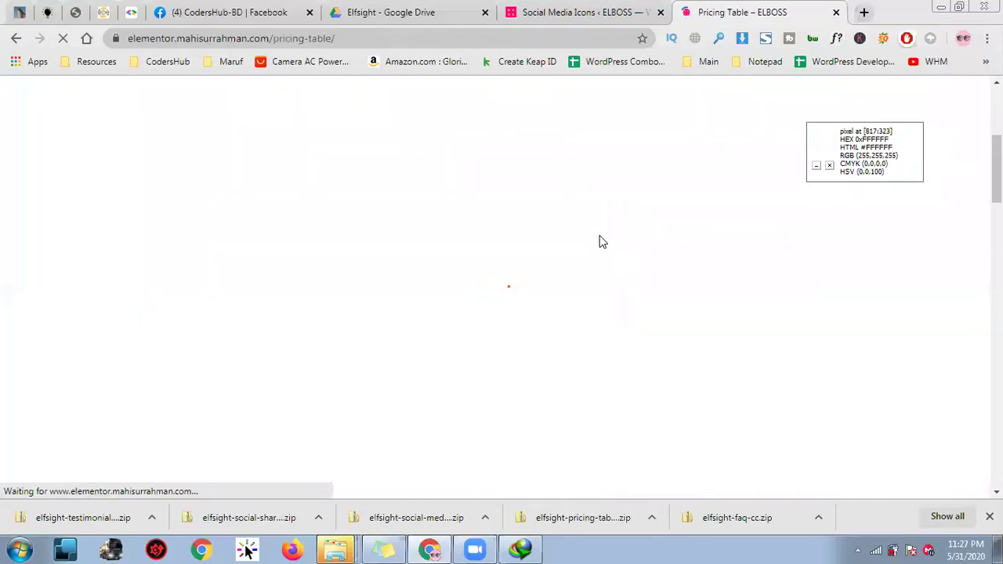
{"action": "scroll", "coordinate": [599, 237], "scroll_direction": "down", "scroll_amount": 8}
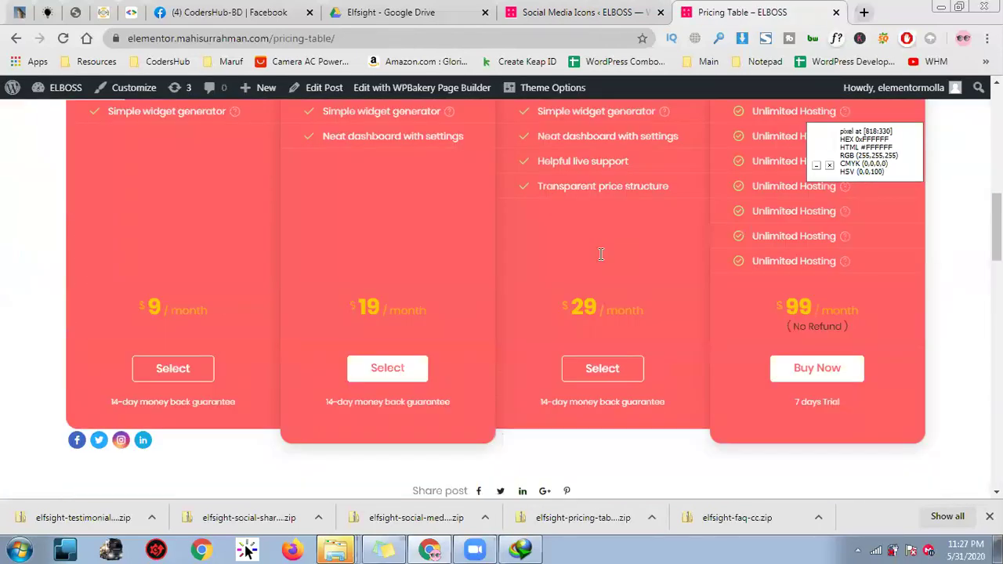
{"action": "scroll", "coordinate": [597, 267], "scroll_direction": "up", "scroll_amount": 2}
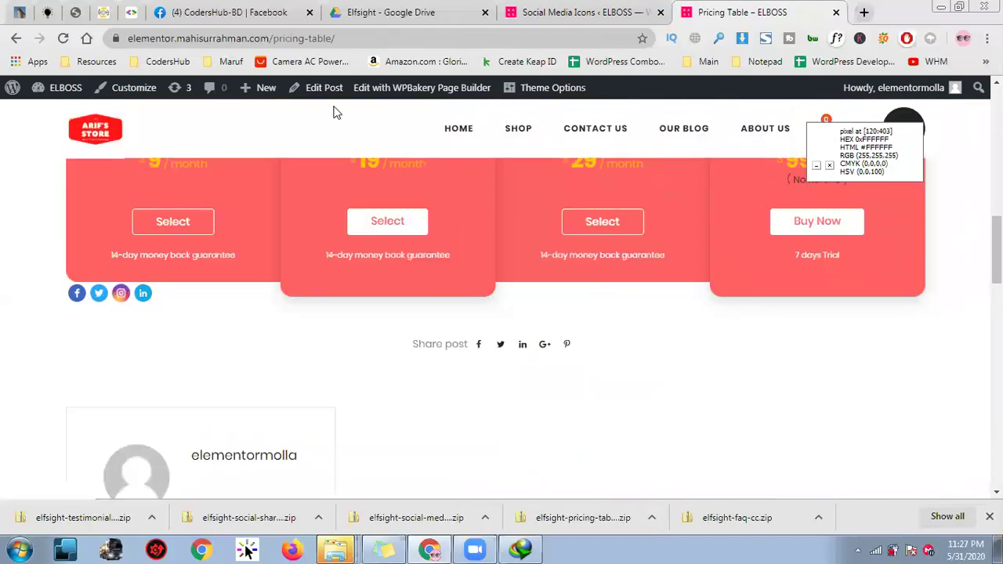
- Open the Social media widget for editing and set the icons' layout position to Center
{"action": "left_click", "coordinate": [435, 9]}
{"action": "left_click", "coordinate": [518, 7]}
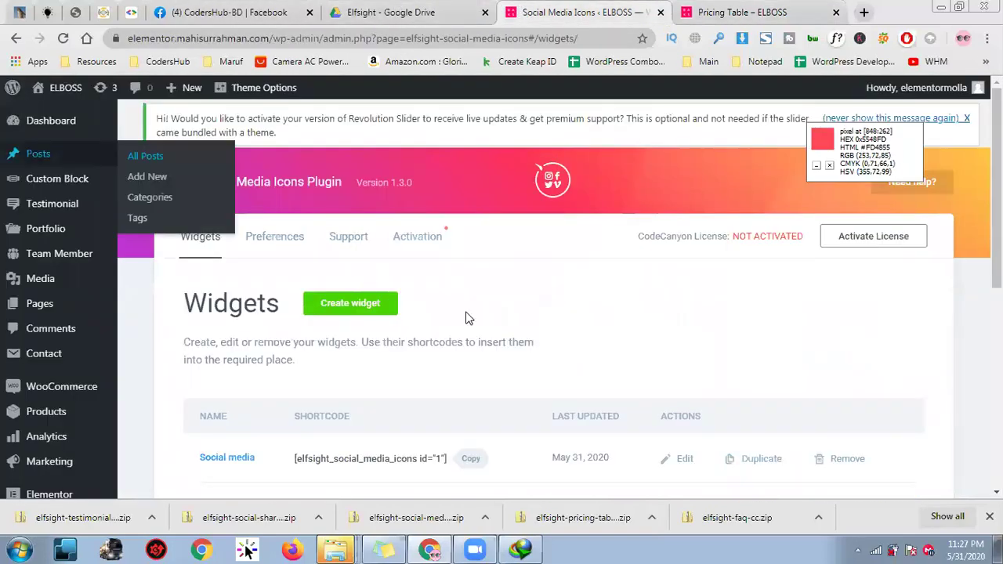
{"action": "scroll", "coordinate": [463, 352], "scroll_direction": "down", "scroll_amount": 3}
{"action": "scroll", "coordinate": [461, 355], "scroll_direction": "up", "scroll_amount": 2}
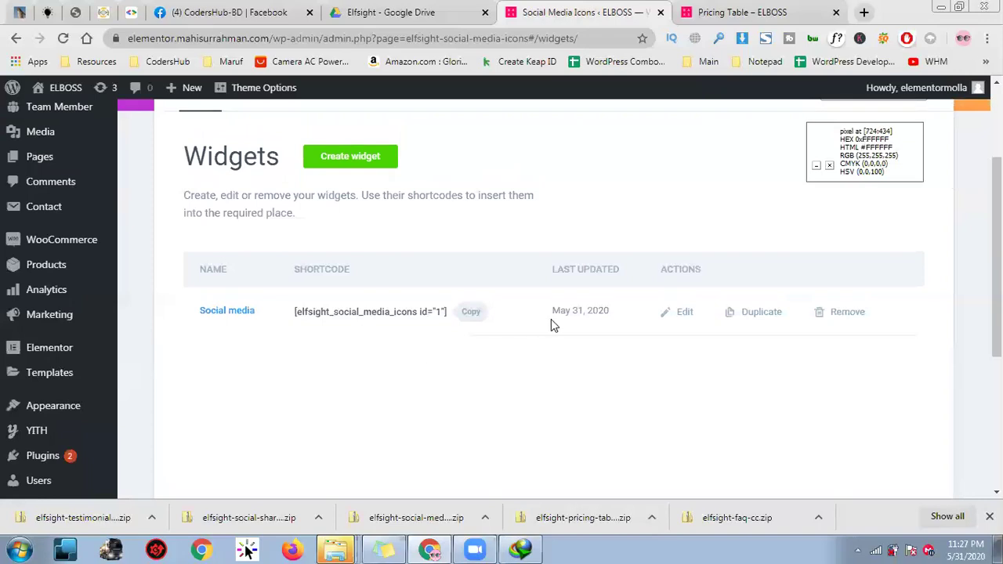
{"action": "left_click", "coordinate": [667, 316]}
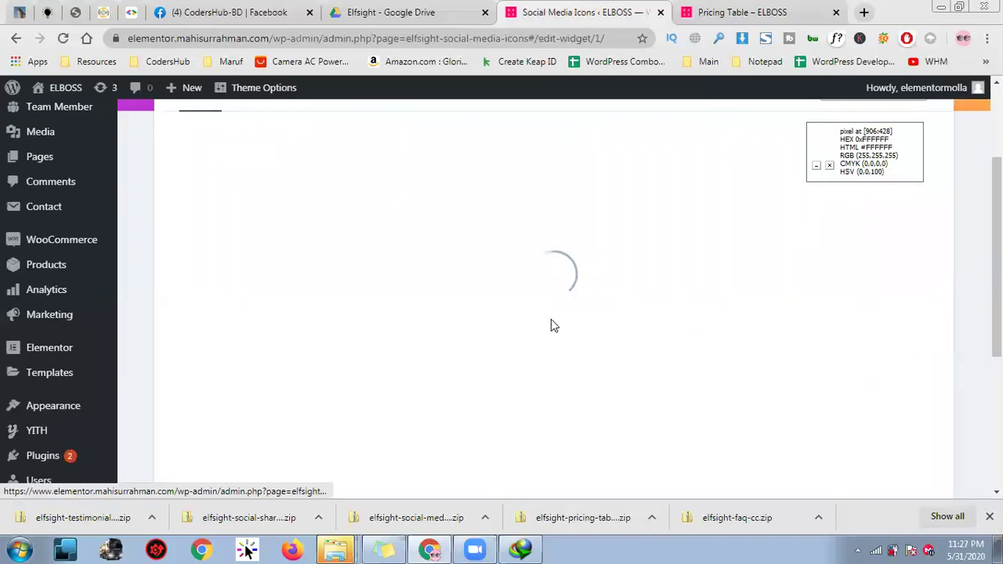
{"action": "scroll", "coordinate": [473, 356], "scroll_direction": "down", "scroll_amount": 5}
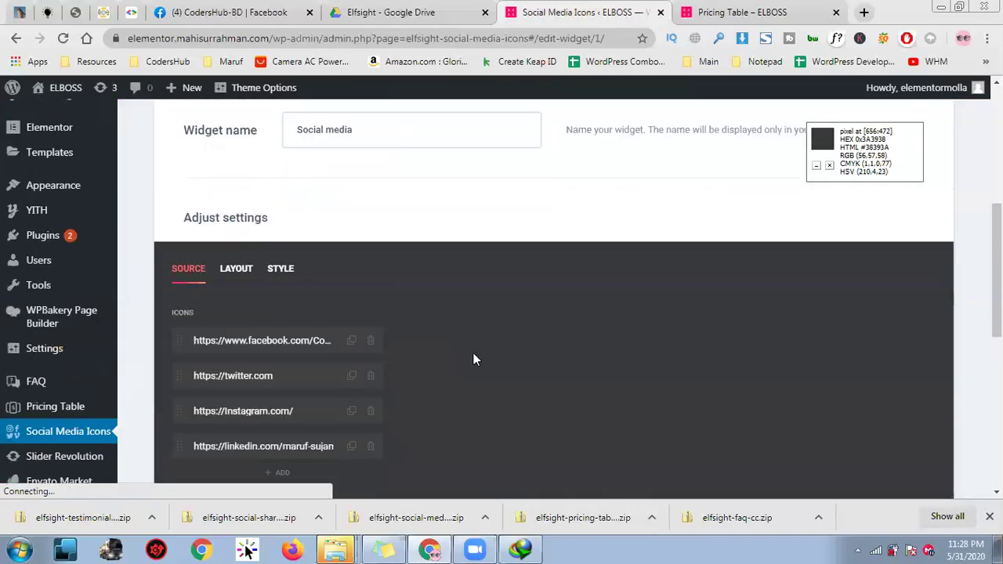
{"action": "left_click", "coordinate": [238, 121]}
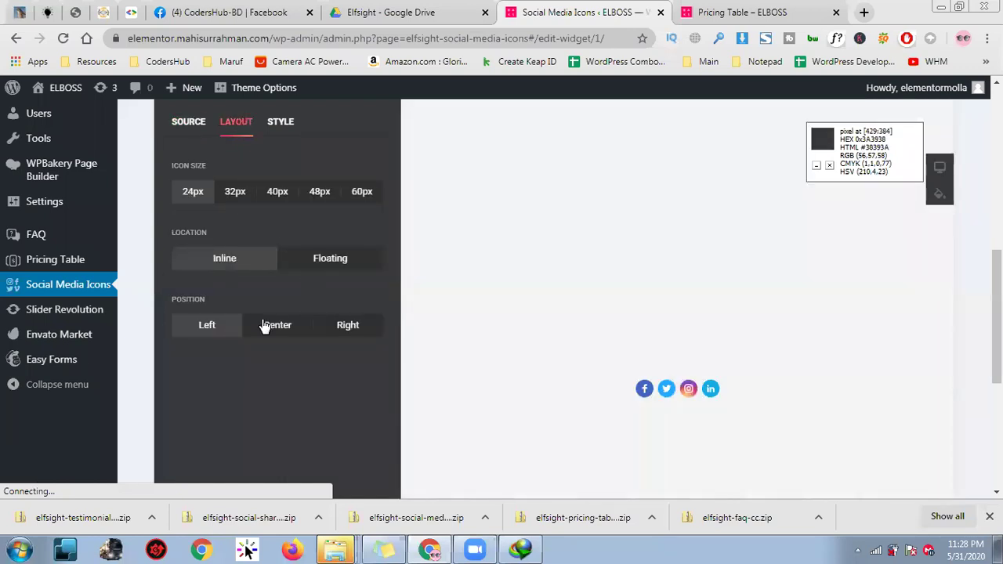
{"action": "left_click", "coordinate": [266, 333]}
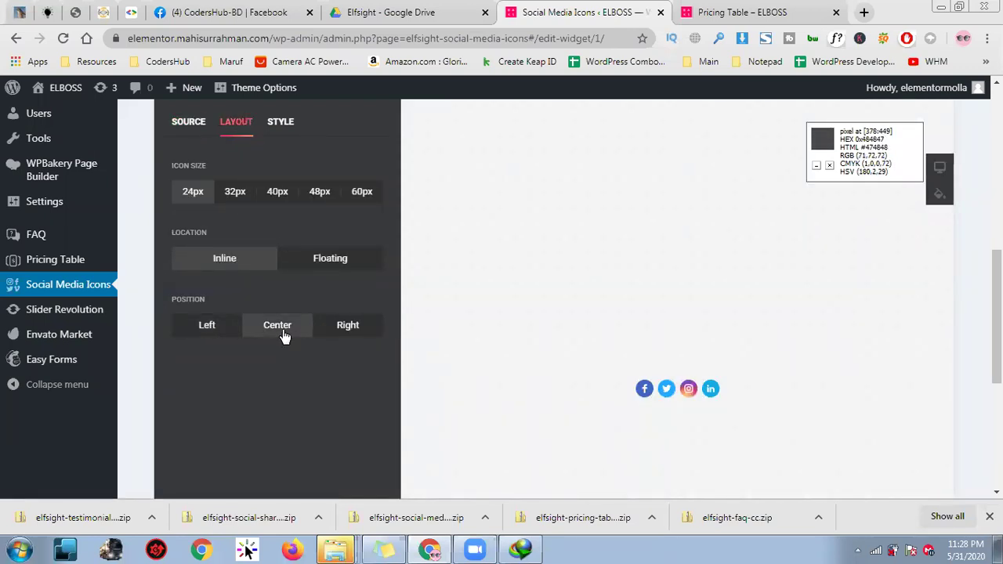
- Try the Floating location for the social icons and inspect the widget preview
{"action": "left_click", "coordinate": [309, 269]}
{"action": "scroll", "coordinate": [620, 350], "scroll_direction": "down", "scroll_amount": 3}
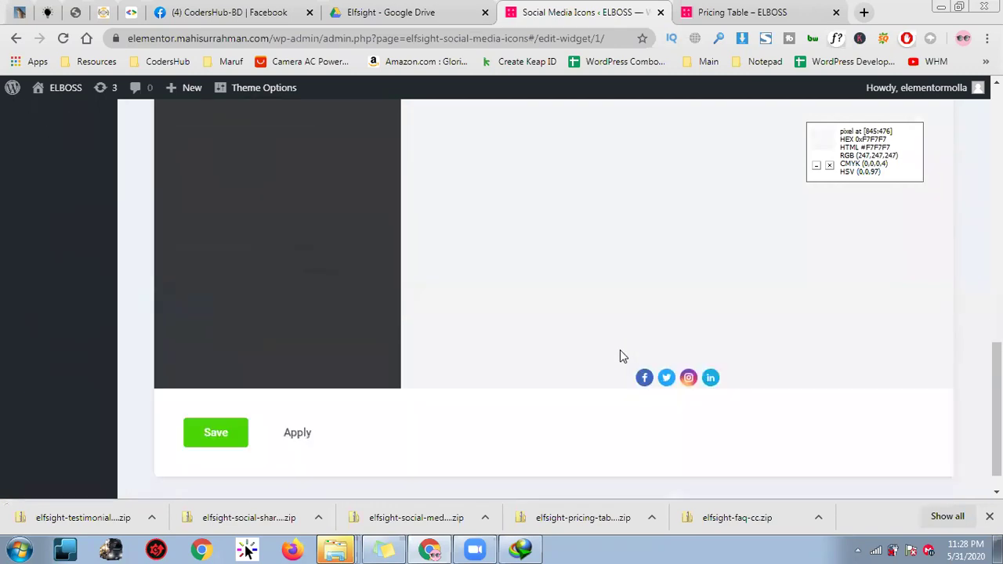
{"action": "scroll", "coordinate": [298, 314], "scroll_direction": "up", "scroll_amount": 2}
{"action": "scroll", "coordinate": [345, 262], "scroll_direction": "up", "scroll_amount": 4}
{"action": "scroll", "coordinate": [357, 298], "scroll_direction": "down", "scroll_amount": 3}
{"action": "scroll", "coordinate": [358, 309], "scroll_direction": "down", "scroll_amount": 5}
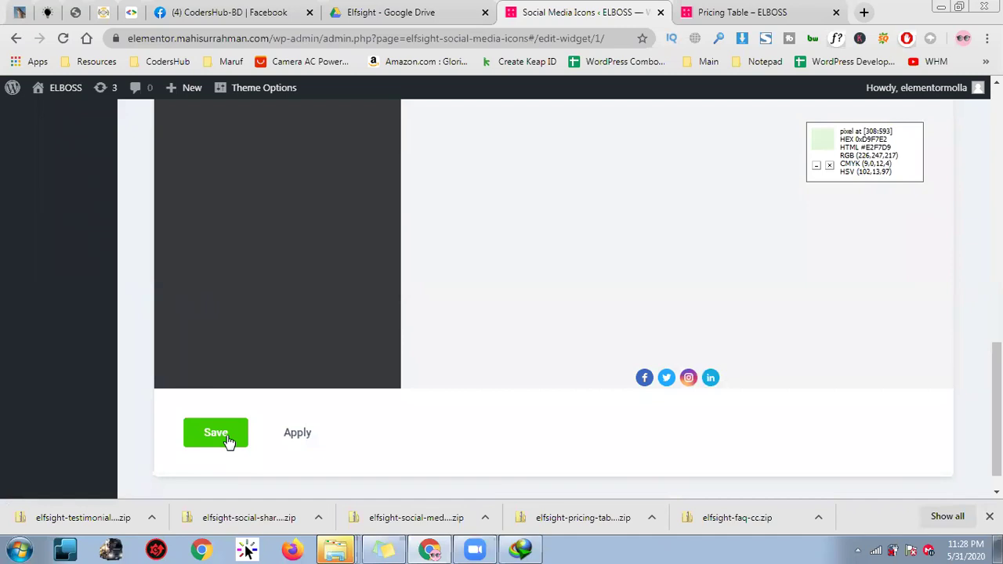
{"action": "left_click", "coordinate": [215, 433]}
{"action": "scroll", "coordinate": [237, 428], "scroll_direction": "up", "scroll_amount": 5}
- Set the icons' location to Inline and save the Social media widget
{"action": "left_click", "coordinate": [238, 264]}
{"action": "scroll", "coordinate": [470, 298], "scroll_direction": "down", "scroll_amount": 2}
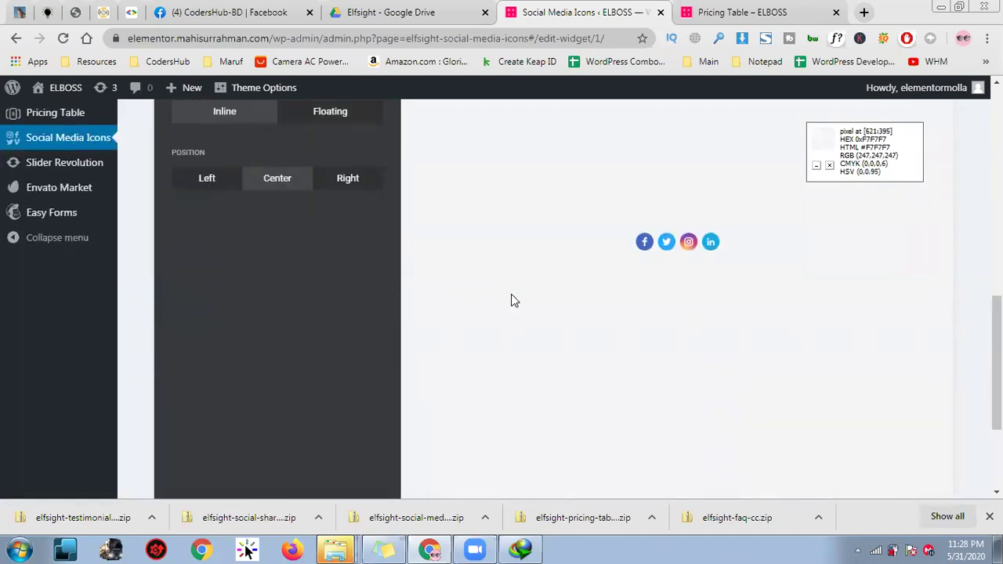
{"action": "scroll", "coordinate": [361, 362], "scroll_direction": "down", "scroll_amount": 3}
{"action": "left_click", "coordinate": [241, 435]}
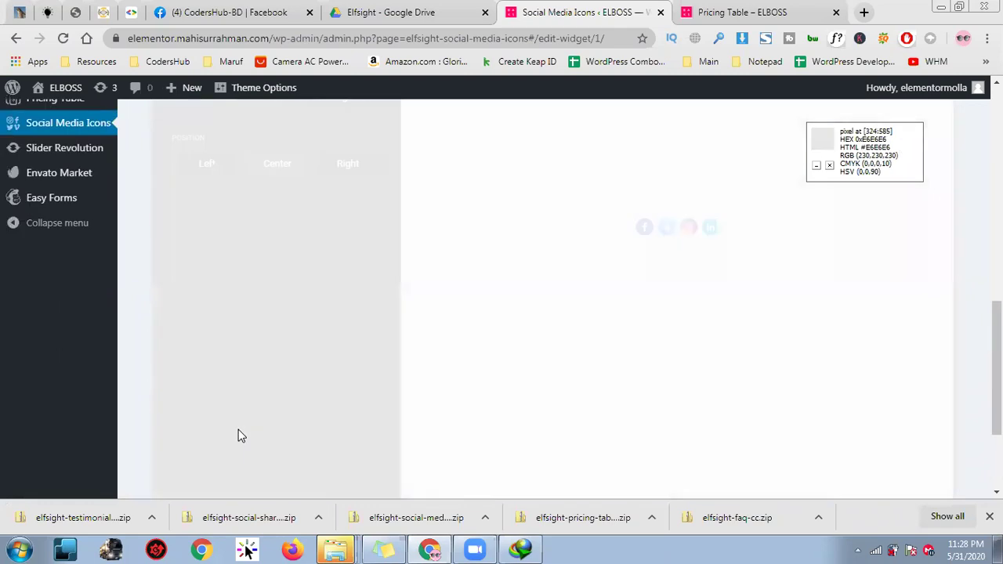
- Open the Pricing Table post for editing, center-align both the social icons and pricing table shortcodes, and update it
{"action": "left_click", "coordinate": [737, 12]}
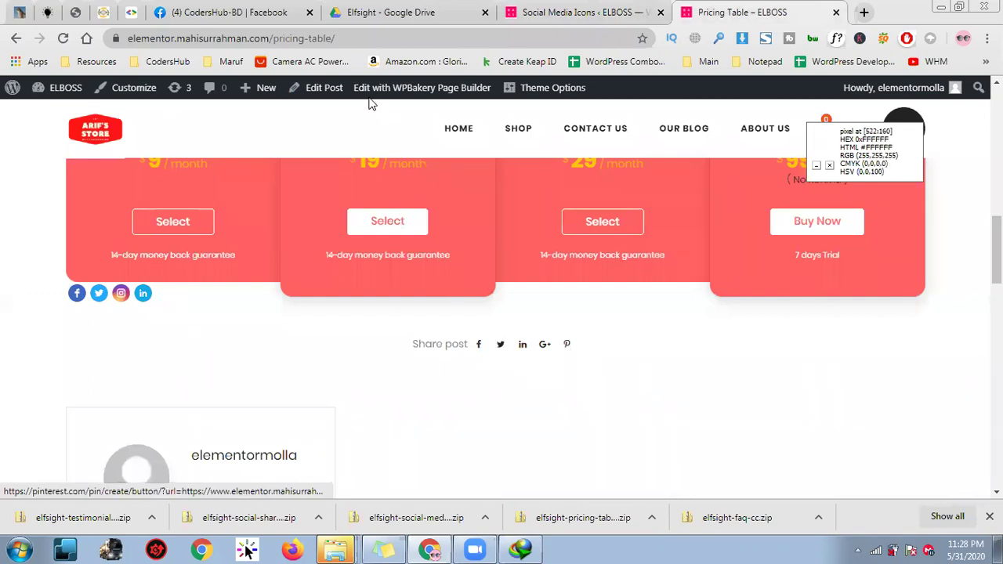
{"action": "left_click", "coordinate": [330, 86]}
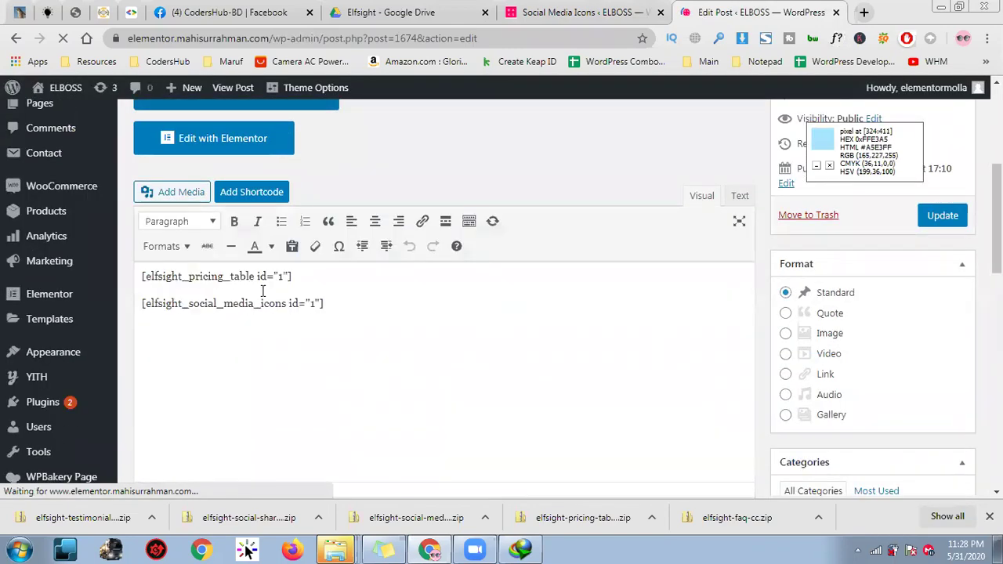
{"action": "triple_click", "coordinate": [259, 306]}
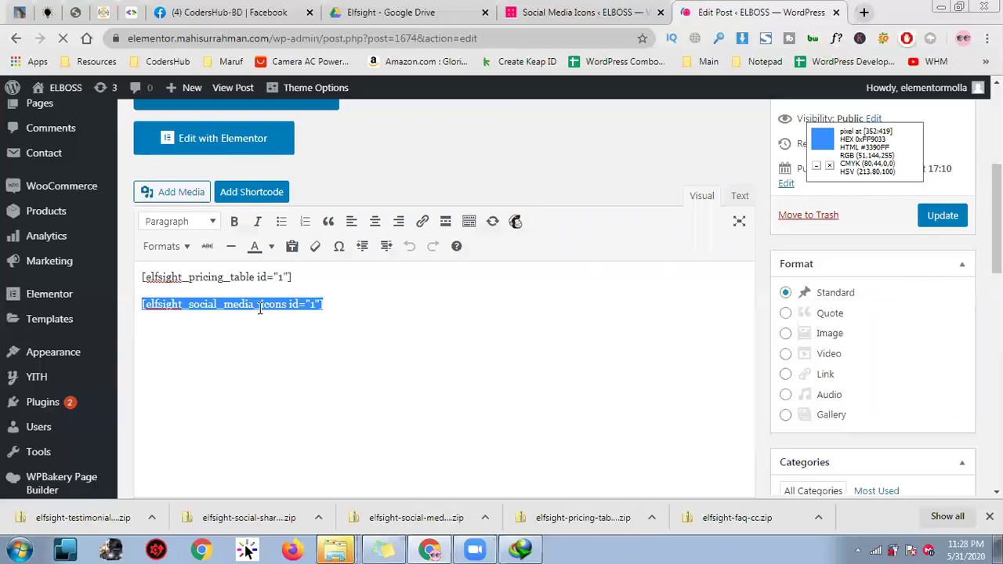
{"action": "key", "text": "ctrl+e"}
{"action": "triple_click", "coordinate": [263, 278]}
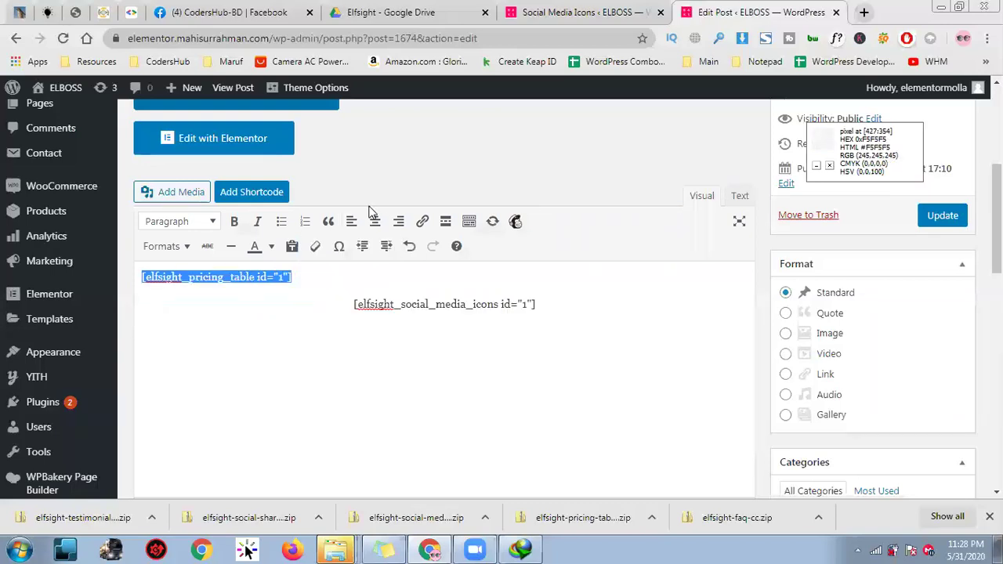
{"action": "left_click", "coordinate": [374, 221]}
{"action": "left_click", "coordinate": [943, 214]}
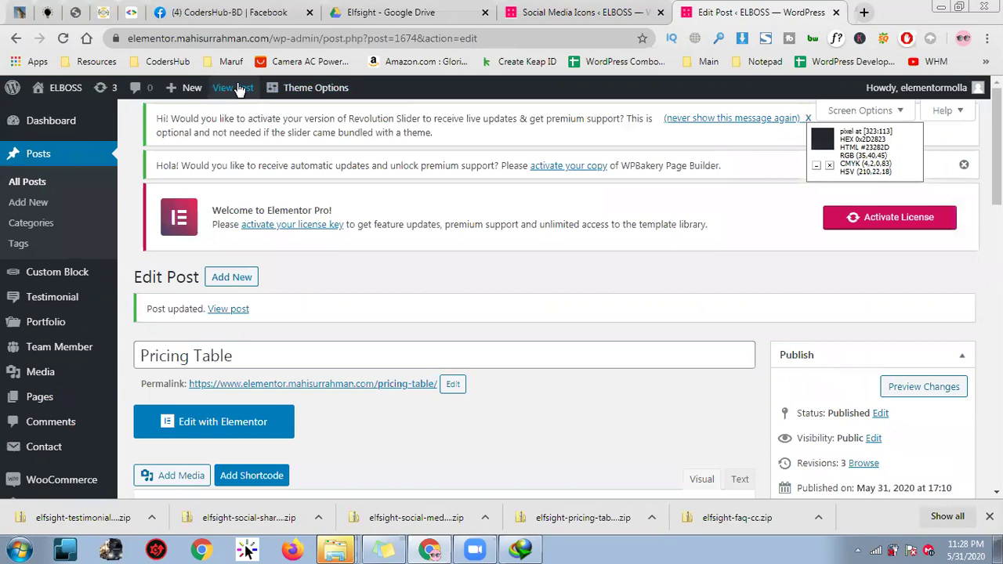
- View the updated post and examine how the social icons sit against the bottom edge of the pricing table
{"action": "left_click", "coordinate": [240, 89]}
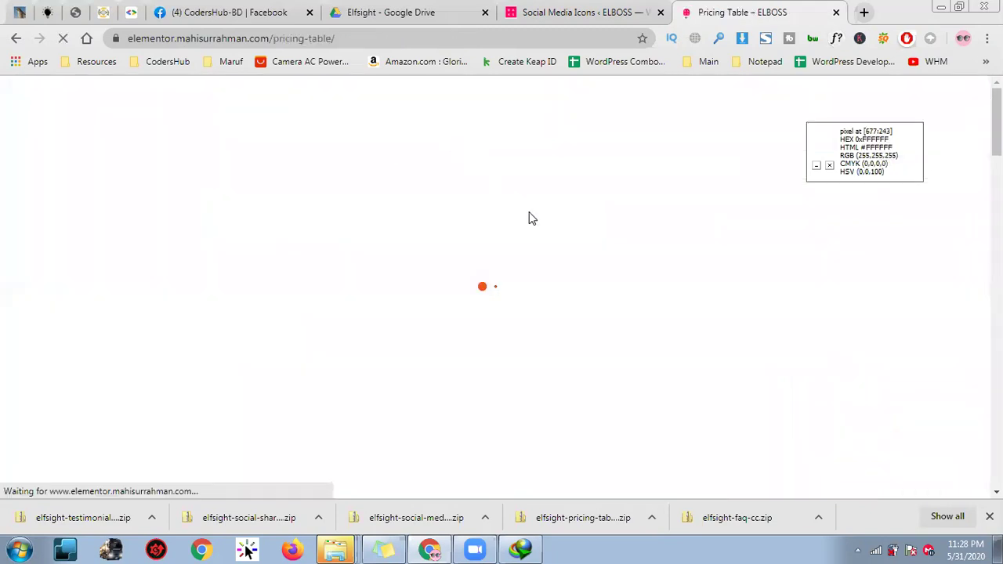
{"action": "scroll", "coordinate": [573, 240], "scroll_direction": "down", "scroll_amount": 12}
{"action": "scroll", "coordinate": [515, 297], "scroll_direction": "up", "scroll_amount": 4}
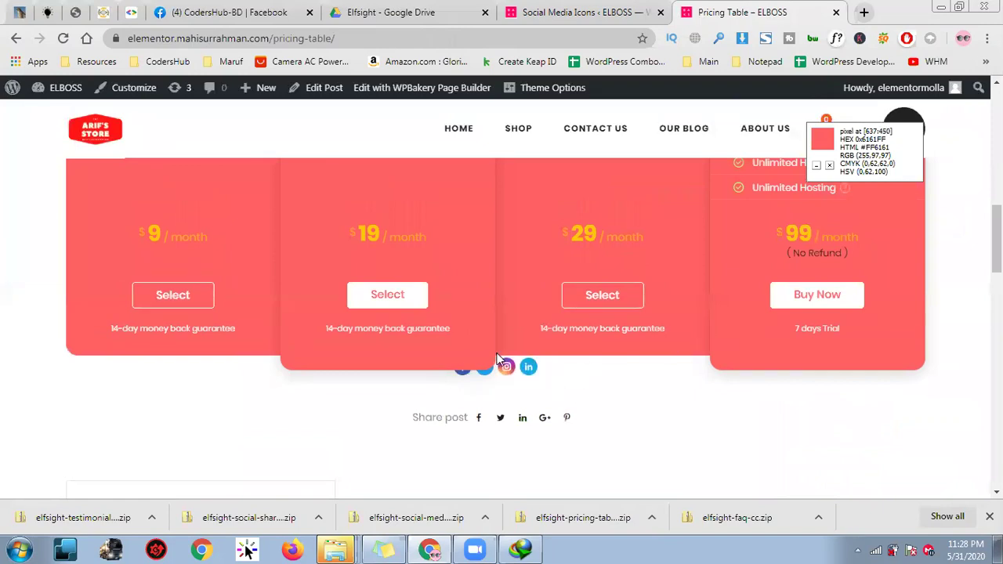
{"action": "left_click_drag", "start_coordinate": [464, 356], "coordinate": [451, 351]}
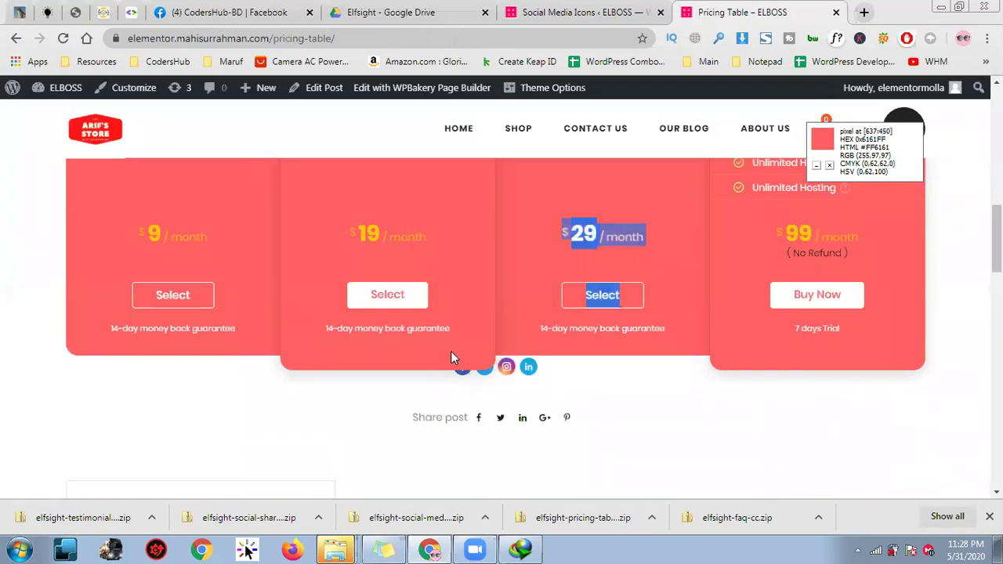
{"action": "left_click", "coordinate": [502, 334]}
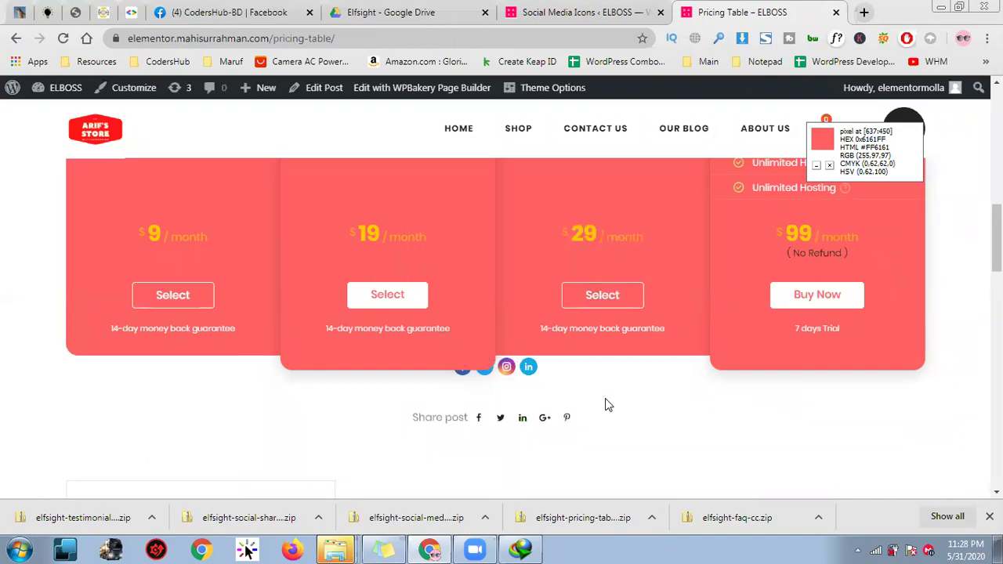
{"action": "scroll", "coordinate": [601, 401], "scroll_direction": "up", "scroll_amount": 4}
{"action": "scroll", "coordinate": [559, 386], "scroll_direction": "down", "scroll_amount": 7}
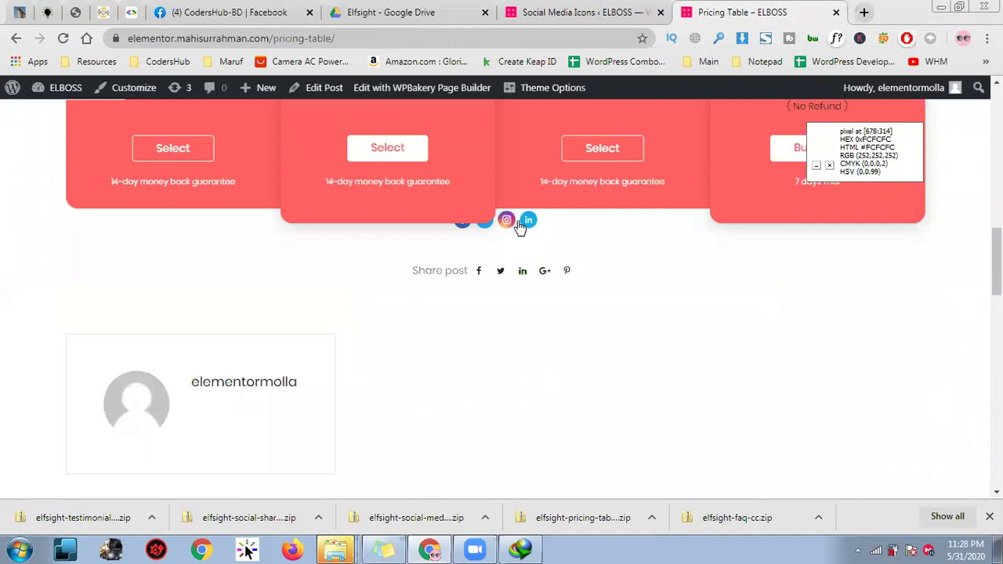
{"action": "scroll", "coordinate": [897, 432], "scroll_direction": "up", "scroll_amount": 4}
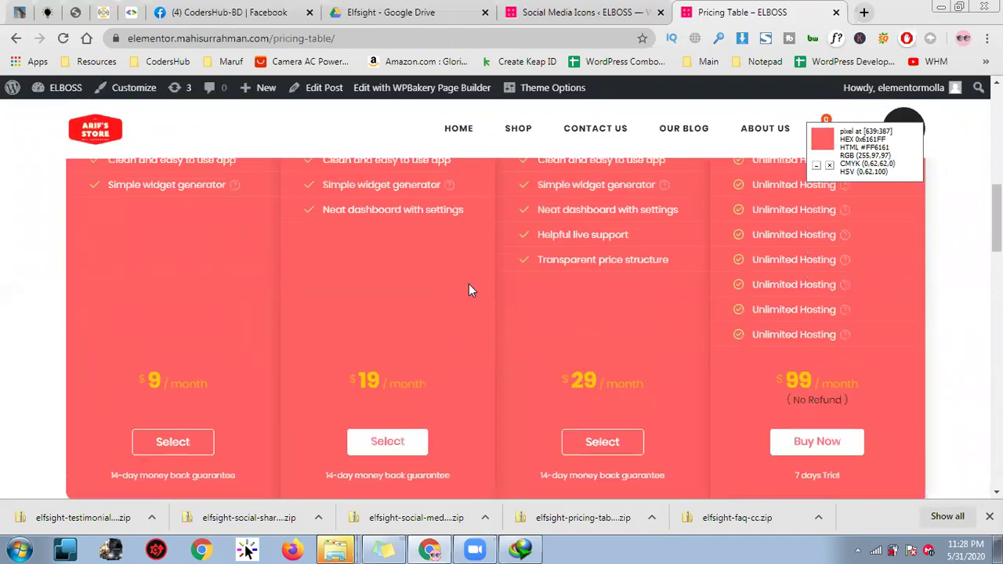
{"action": "scroll", "coordinate": [502, 335], "scroll_direction": "up", "scroll_amount": 8}
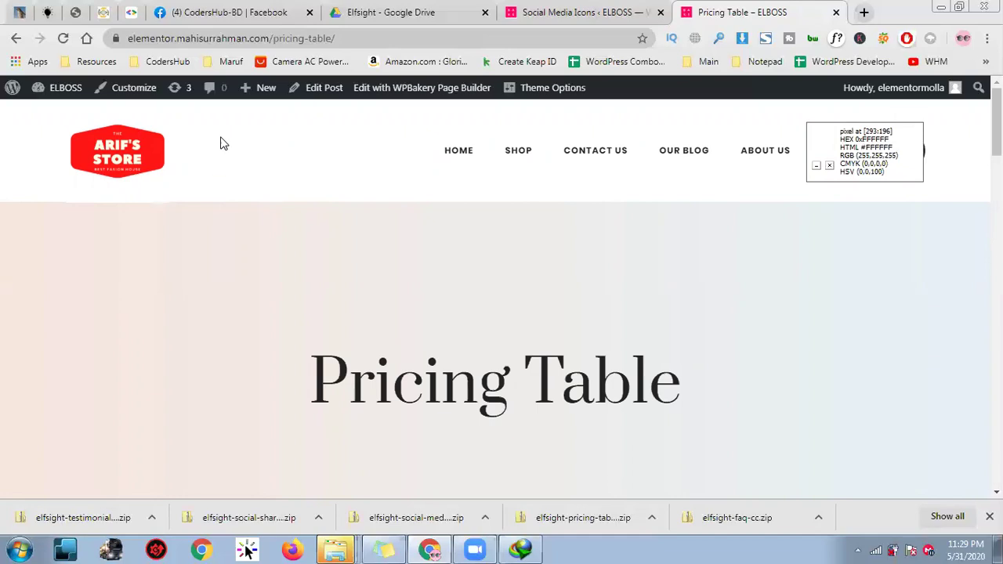
- Go back from the published page to the Pricing Table post's edit page
{"action": "left_click", "coordinate": [602, 11]}
{"action": "left_click", "coordinate": [725, 10]}
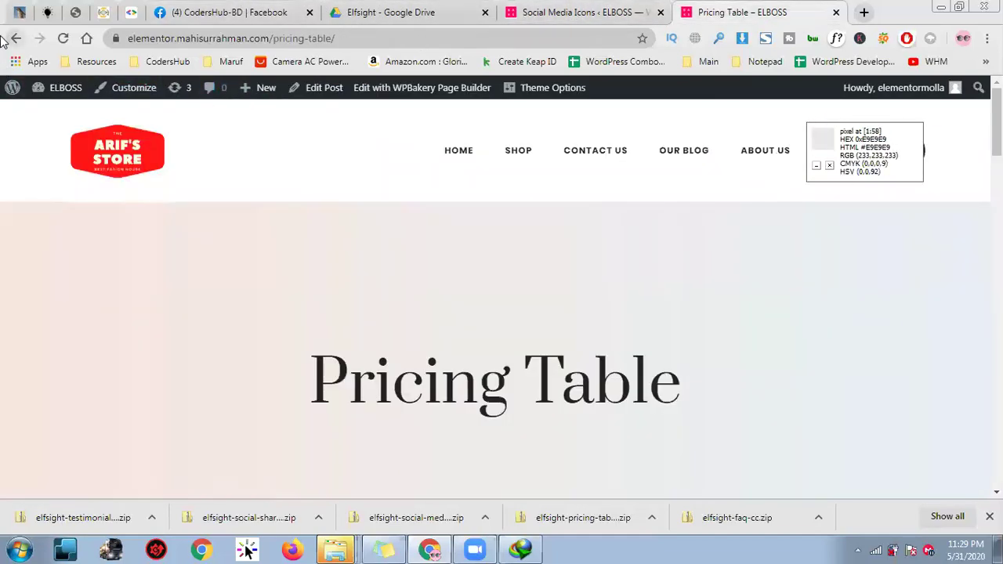
{"action": "key", "text": "F5"}
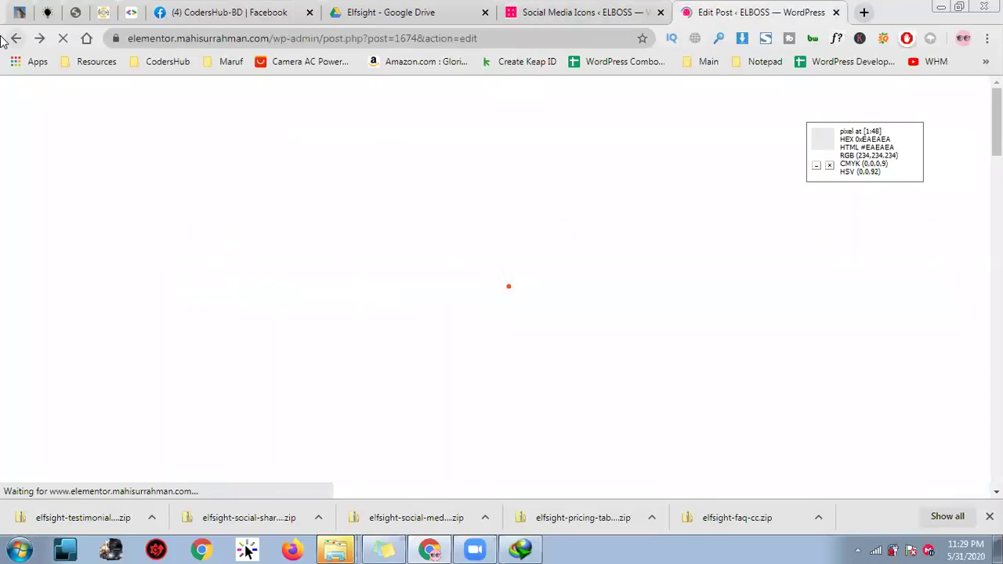
{"action": "left_click", "coordinate": [7, 38]}
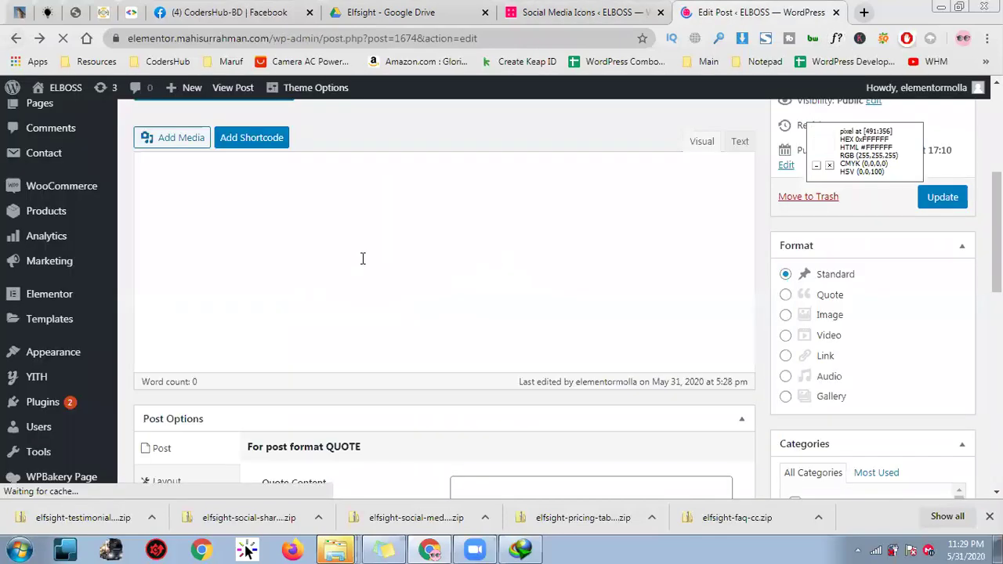
{"action": "scroll", "coordinate": [364, 251], "scroll_direction": "up", "scroll_amount": 1}
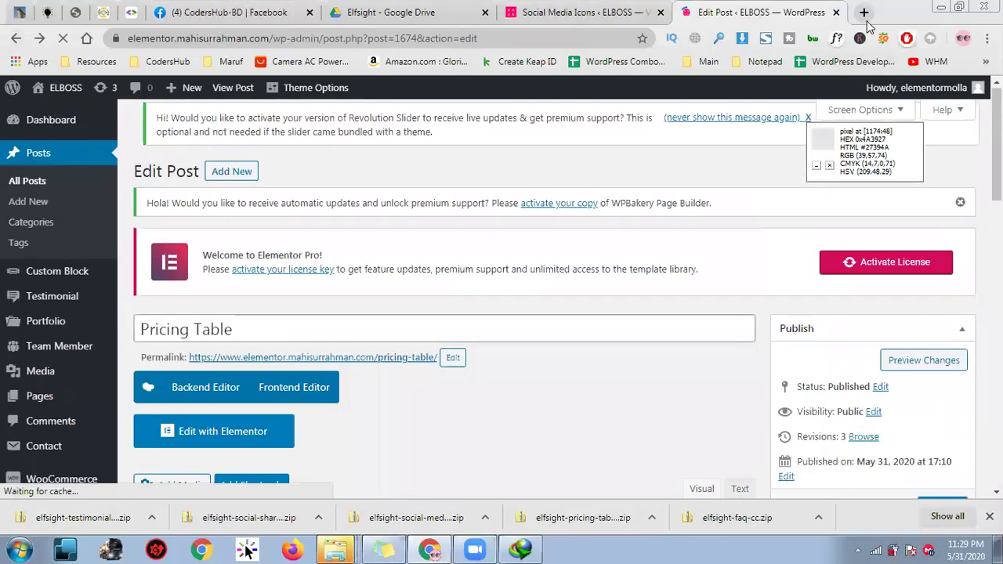
- Open lipsum.com in a new tab and copy the "What is Lorem Ipsum?" heading with its paragraph
{"action": "left_click", "coordinate": [864, 12]}
{"action": "type", "text": "lip"}
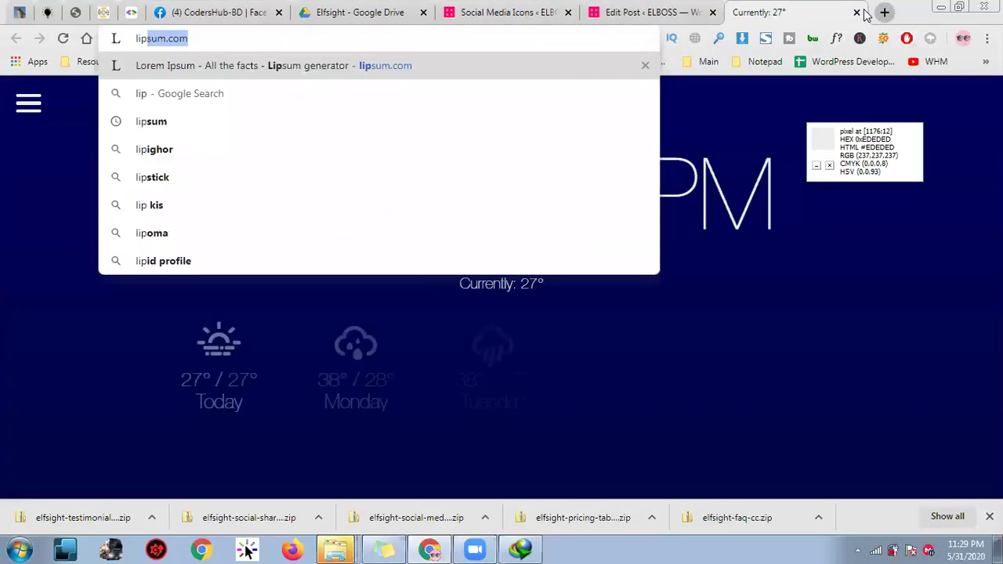
{"action": "key", "text": "Return"}
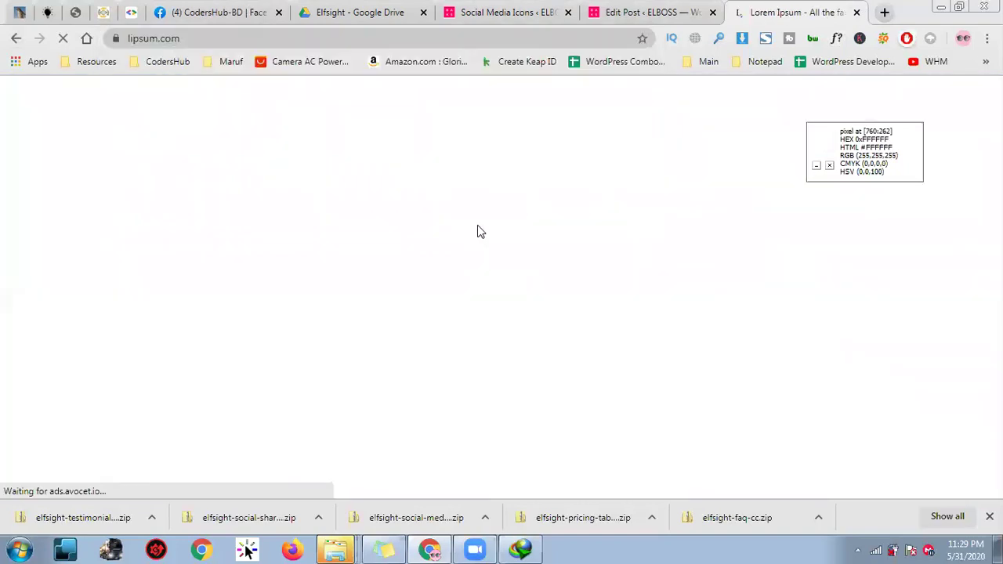
{"action": "scroll", "coordinate": [454, 298], "scroll_direction": "down", "scroll_amount": 1}
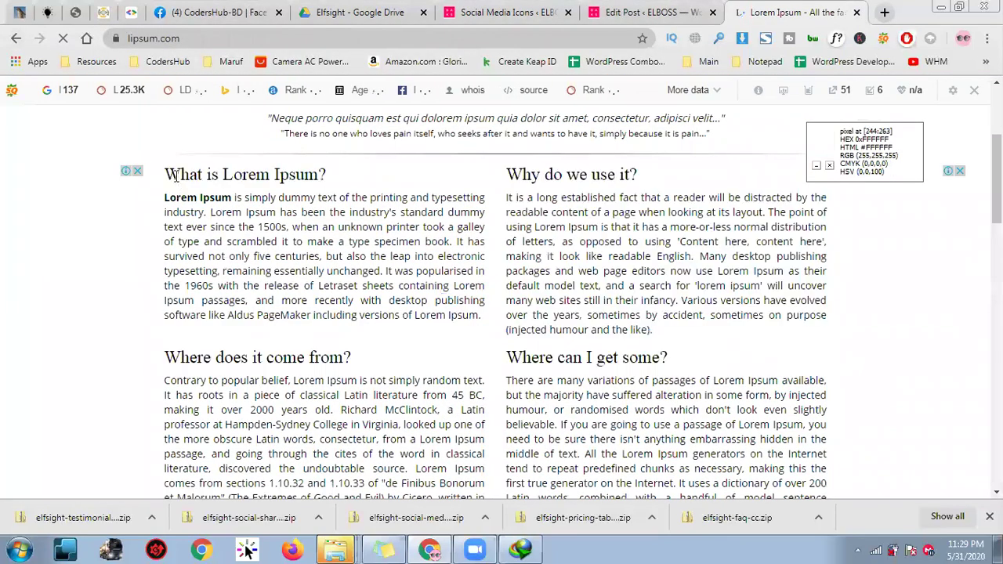
{"action": "left_click_drag", "start_coordinate": [166, 171], "coordinate": [481, 320]}
{"action": "key", "text": "ctrl+c"}
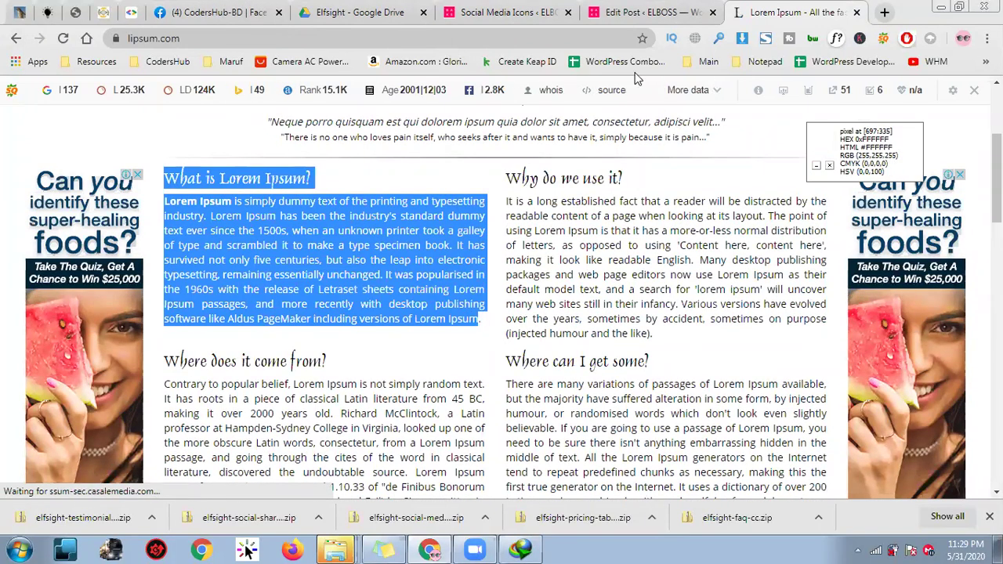
- Replace the pricing table shortcode in the Pricing Table post with the copied Lorem Ipsum heading and paragraph, and update the post
{"action": "left_click", "coordinate": [617, 6]}
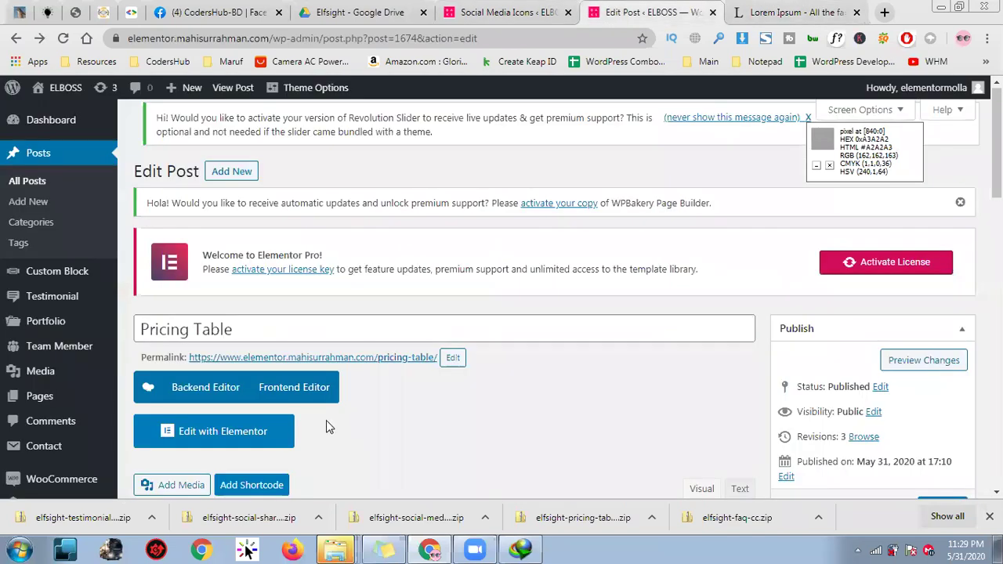
{"action": "scroll", "coordinate": [336, 304], "scroll_direction": "down", "scroll_amount": 4}
{"action": "triple_click", "coordinate": [445, 275]}
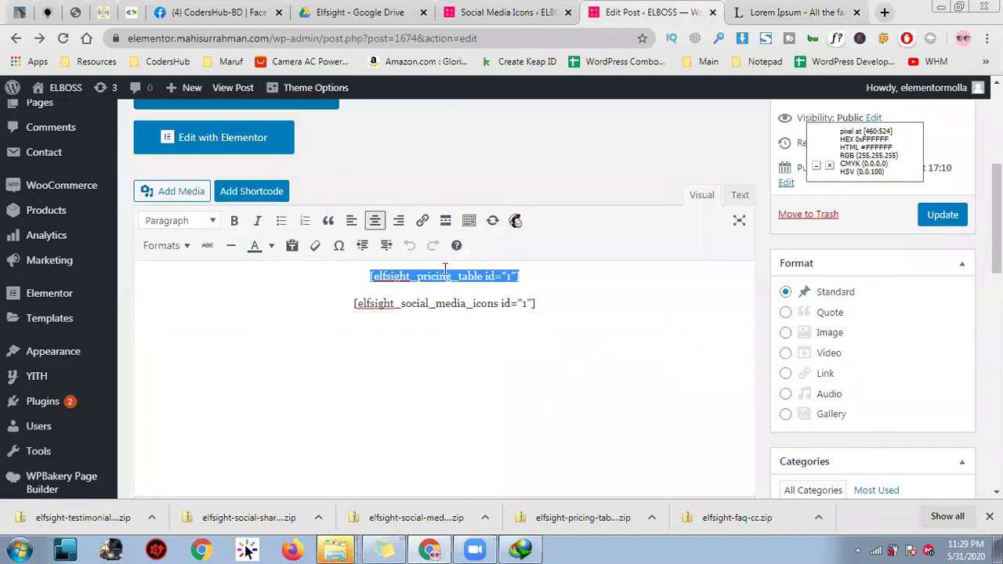
{"action": "key", "text": "ctrl+v"}
{"action": "type", "text": "\\"}
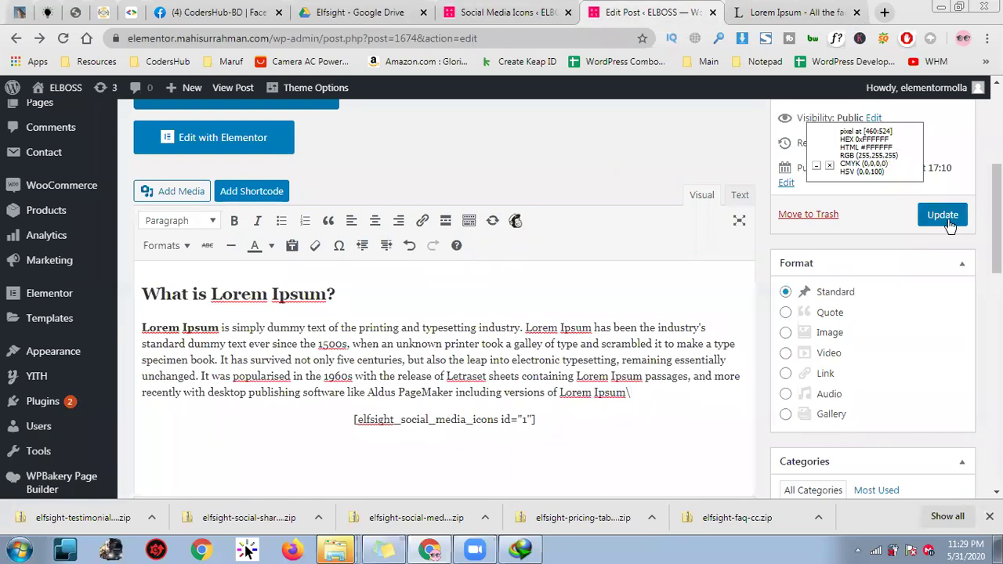
{"action": "left_click", "coordinate": [948, 223]}
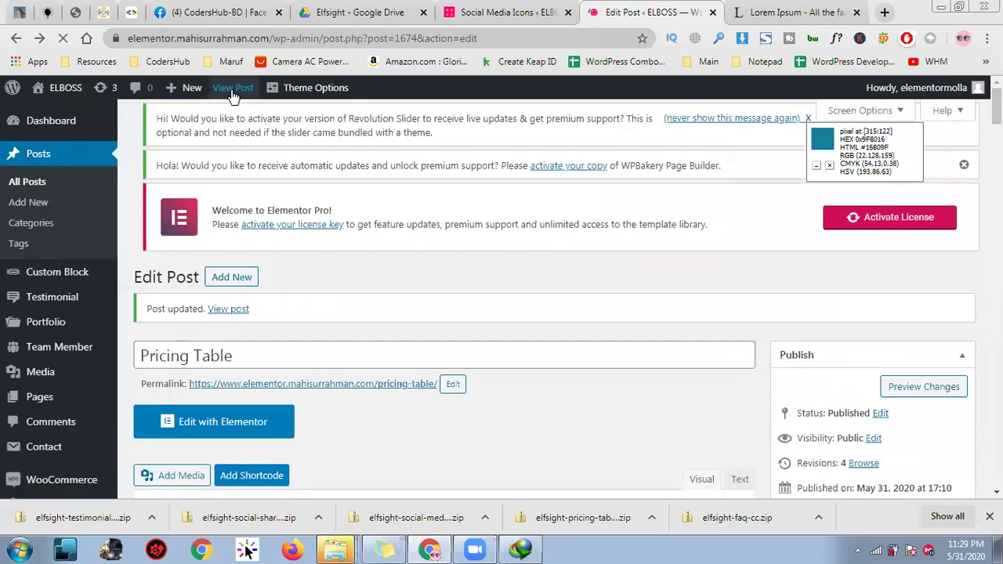
- View the updated post, test the Facebook icon's link, and return to examine the social icons beneath the Lorem Ipsum text
{"action": "left_click", "coordinate": [233, 89]}
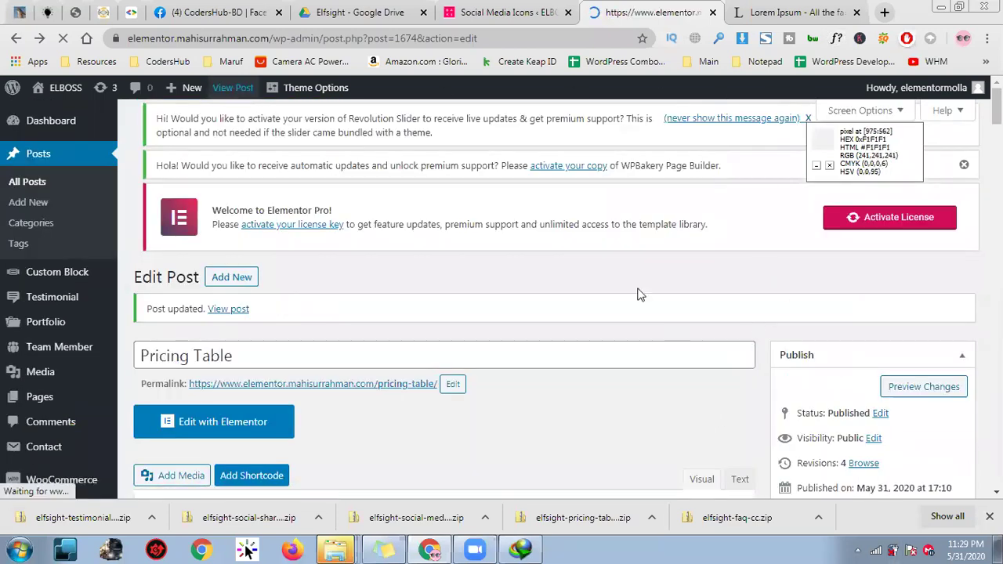
{"action": "scroll", "coordinate": [689, 390], "scroll_direction": "down", "scroll_amount": 5}
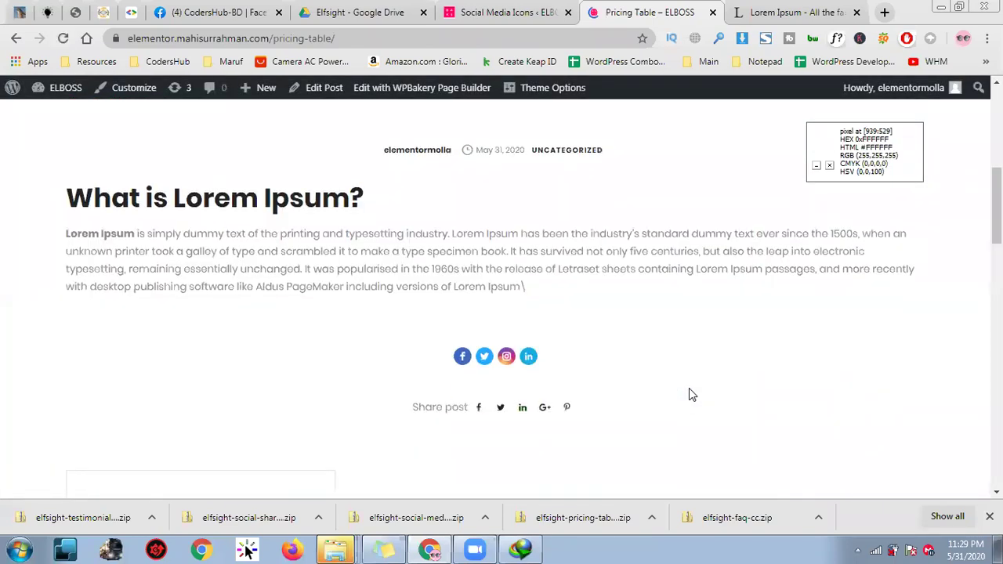
{"action": "left_click", "coordinate": [463, 361]}
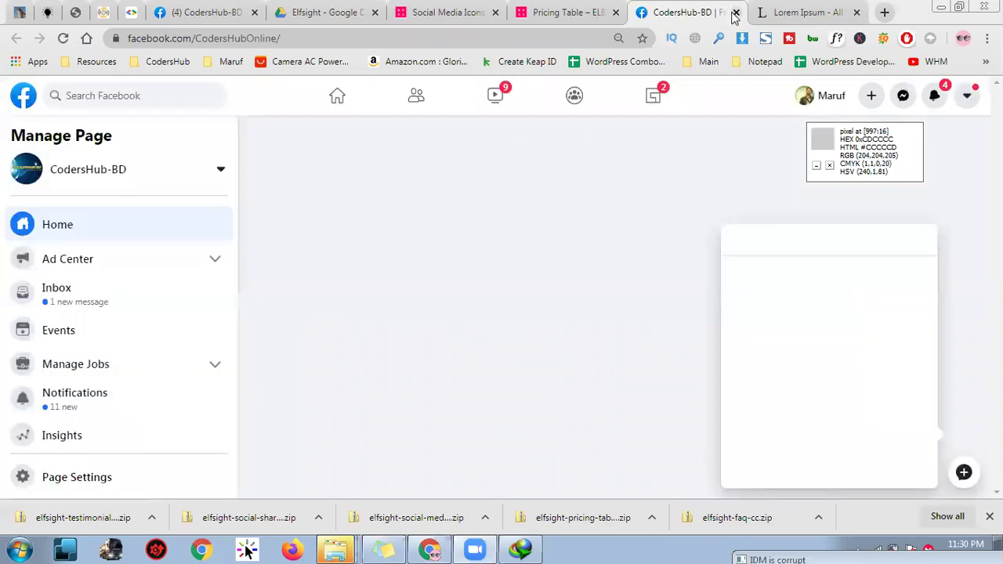
{"action": "left_click", "coordinate": [565, 10]}
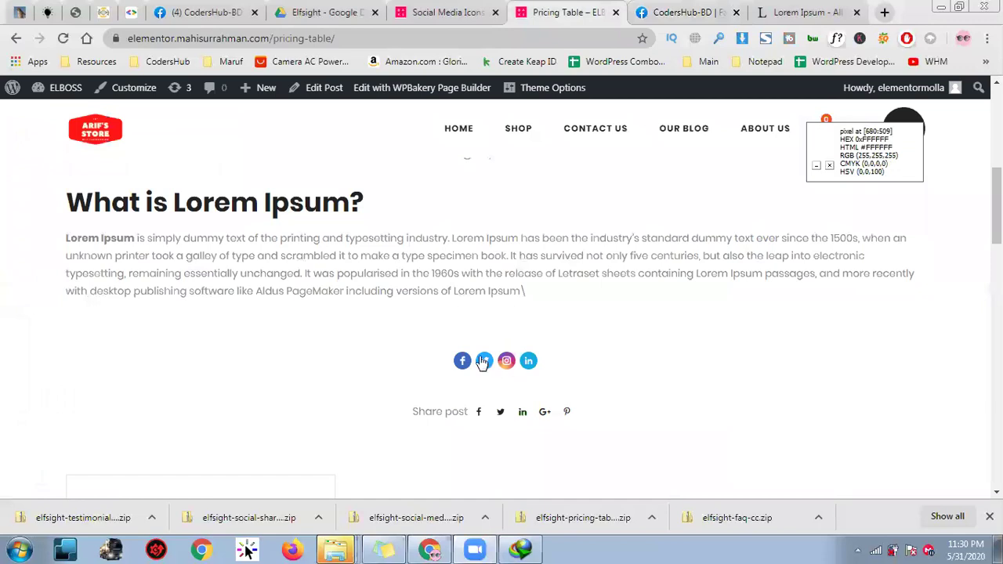
{"action": "scroll", "coordinate": [605, 345], "scroll_direction": "down", "scroll_amount": 4}
{"action": "scroll", "coordinate": [584, 342], "scroll_direction": "up", "scroll_amount": 4}
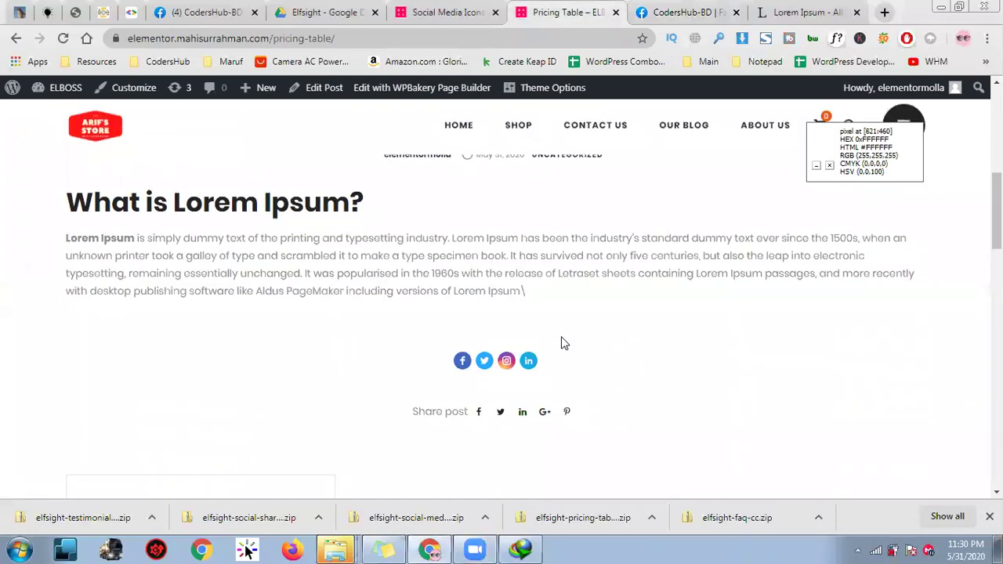
{"action": "scroll", "coordinate": [605, 353], "scroll_direction": "down", "scroll_amount": 2}
{"action": "scroll", "coordinate": [605, 353], "scroll_direction": "up", "scroll_amount": 2}
{"action": "scroll", "coordinate": [605, 355], "scroll_direction": "down", "scroll_amount": 3}
{"action": "scroll", "coordinate": [605, 353], "scroll_direction": "up", "scroll_amount": 5}
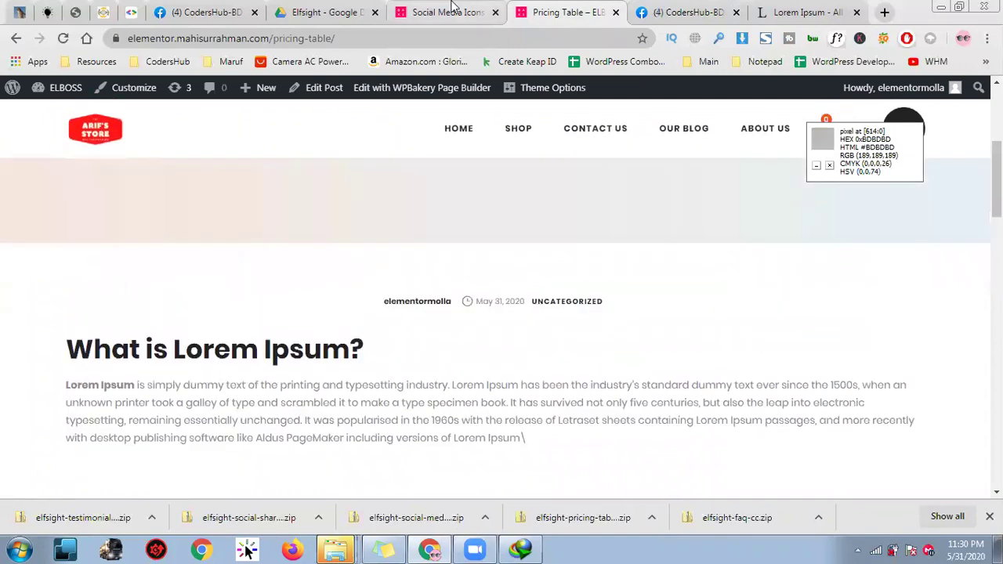
- Edit the "Social media" widget, set its layout location to Floating, and save it
{"action": "left_click", "coordinate": [450, 9]}
{"action": "scroll", "coordinate": [616, 255], "scroll_direction": "down", "scroll_amount": 3}
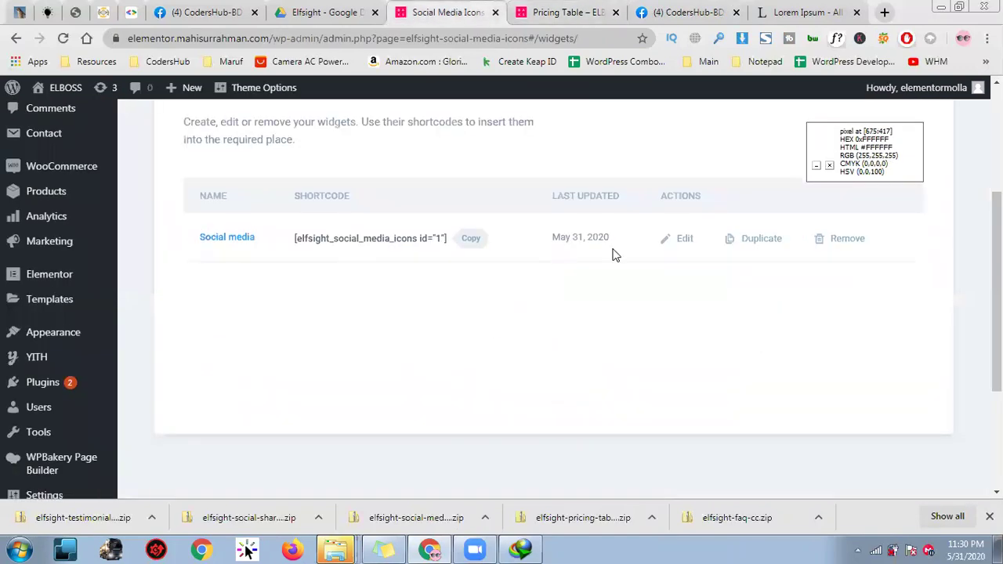
{"action": "left_click", "coordinate": [675, 240]}
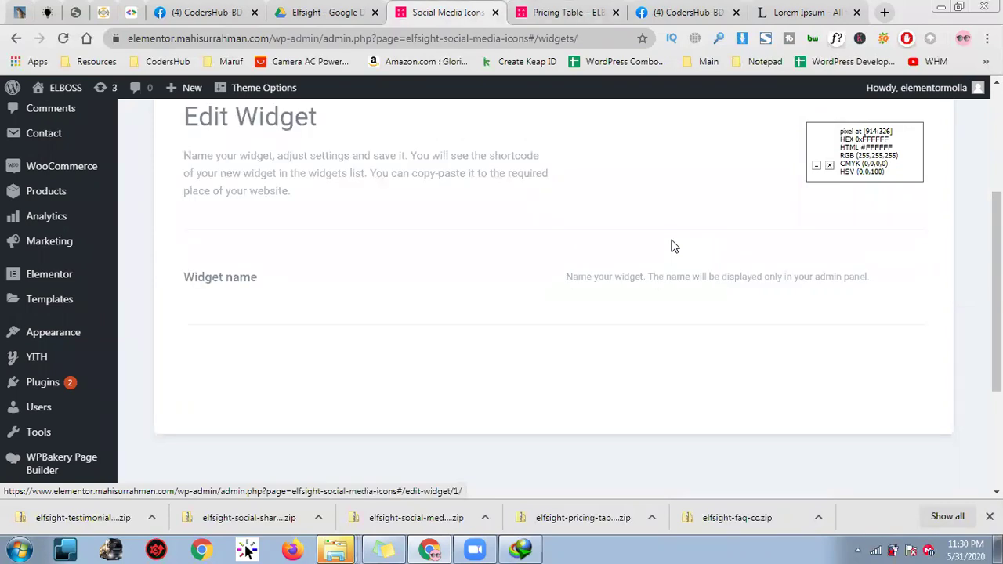
{"action": "scroll", "coordinate": [439, 361], "scroll_direction": "down", "scroll_amount": 3}
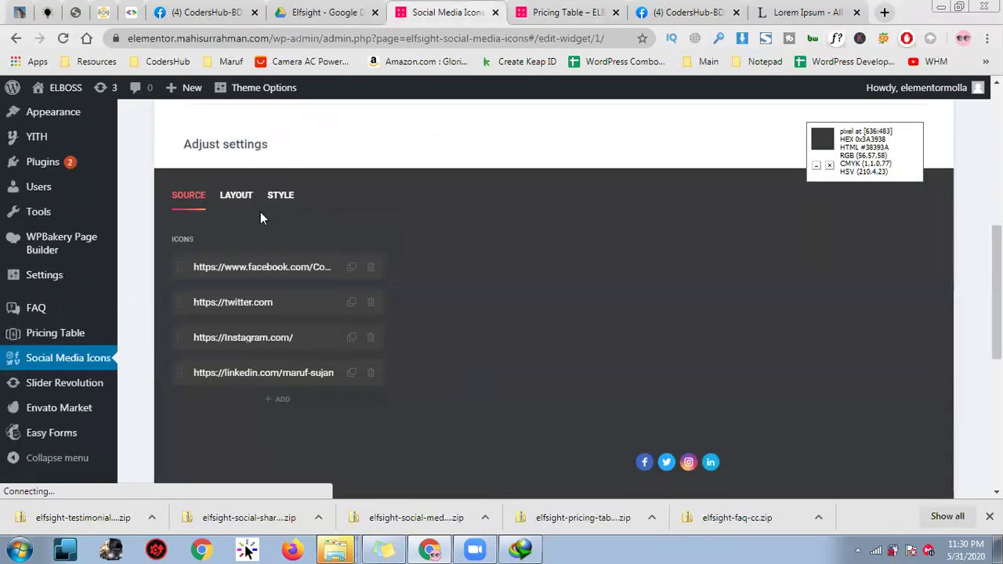
{"action": "left_click", "coordinate": [238, 196]}
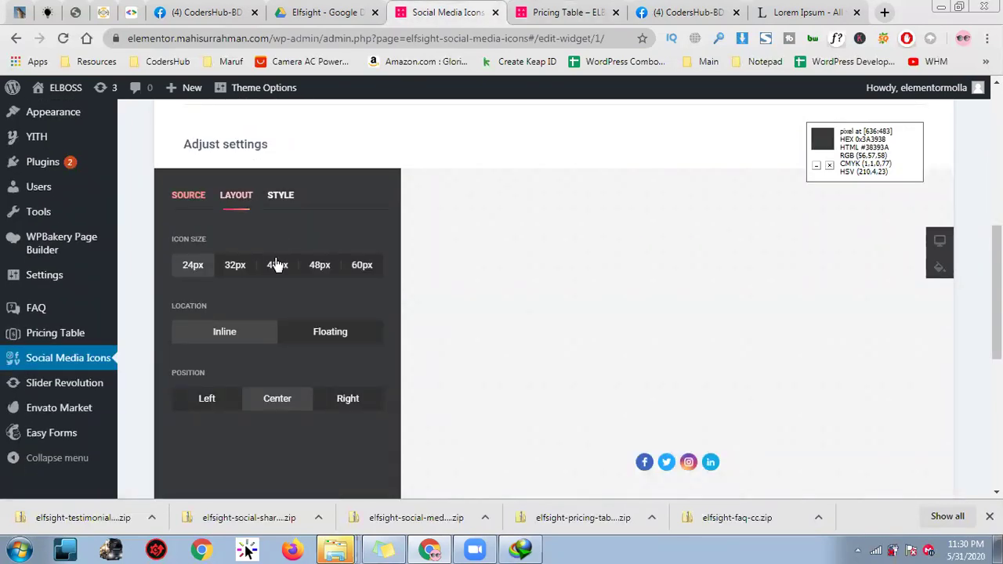
{"action": "left_click", "coordinate": [329, 332]}
{"action": "scroll", "coordinate": [445, 359], "scroll_direction": "down", "scroll_amount": 1}
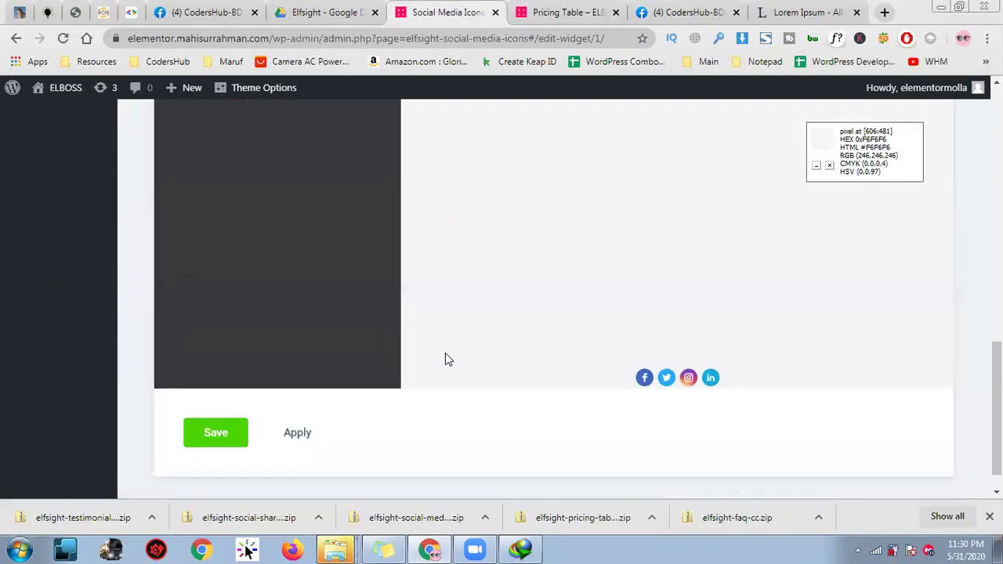
{"action": "left_click", "coordinate": [220, 436]}
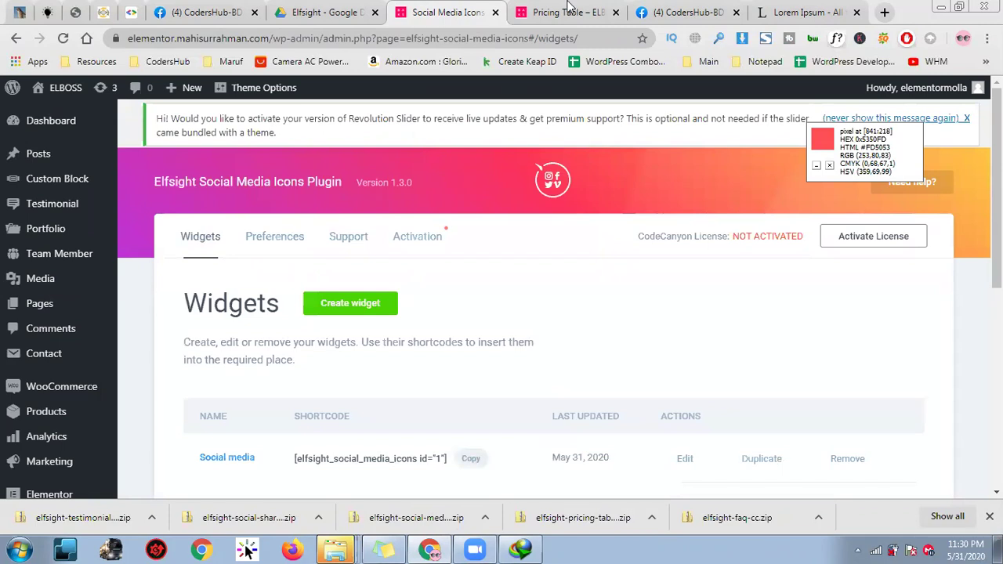
- Reload the Pricing Table post and examine how the floating social icons behave along the whole page
{"action": "left_click", "coordinate": [569, 10]}
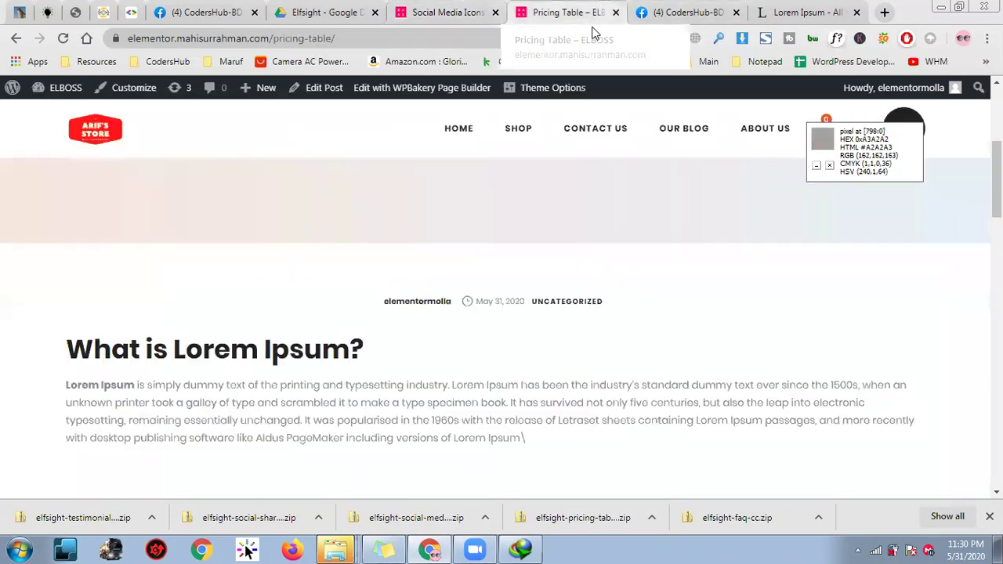
{"action": "left_click", "coordinate": [63, 38]}
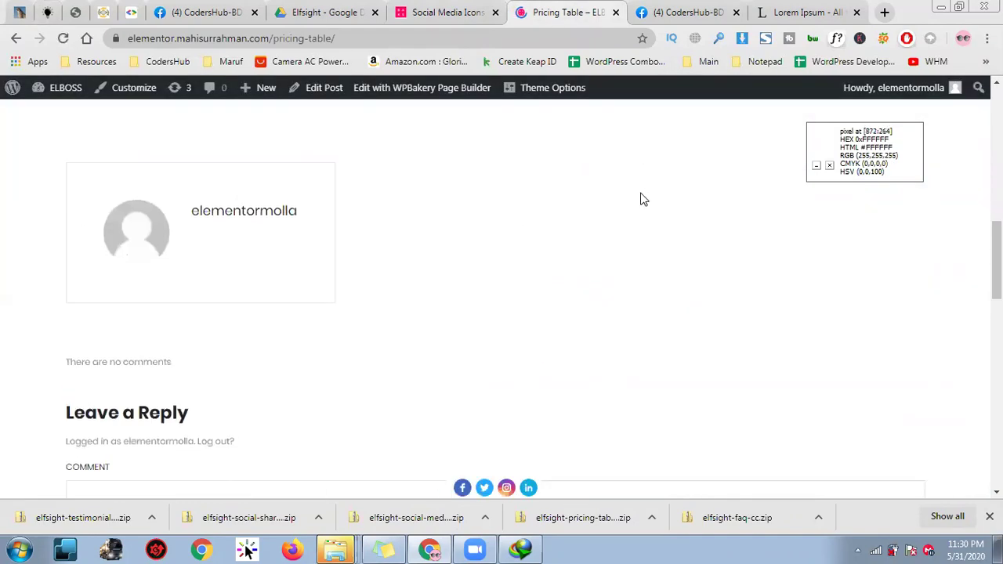
{"action": "scroll", "coordinate": [532, 448], "scroll_direction": "down", "scroll_amount": 2}
{"action": "scroll", "coordinate": [531, 447], "scroll_direction": "down", "scroll_amount": 9}
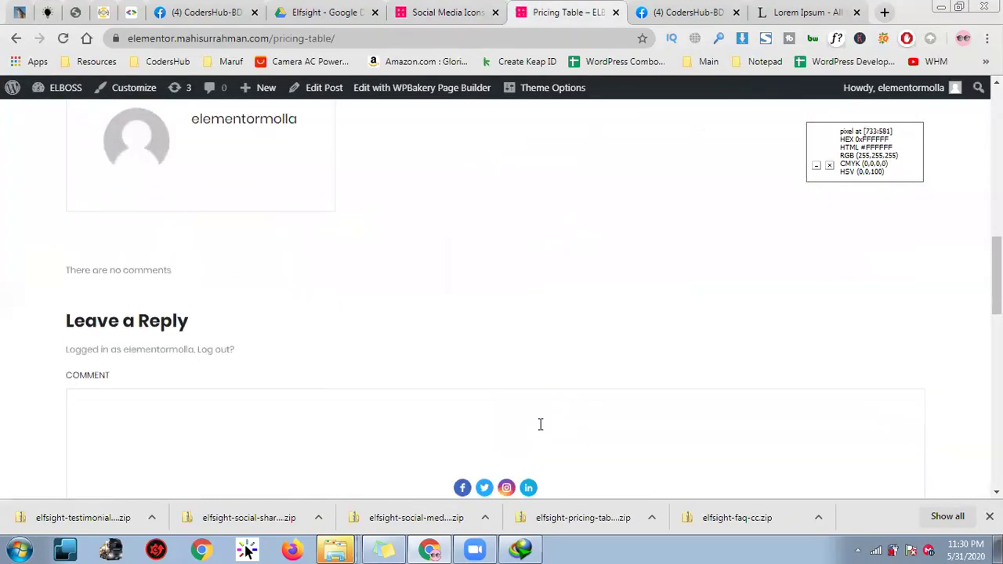
{"action": "scroll", "coordinate": [545, 410], "scroll_direction": "up", "scroll_amount": 4}
{"action": "scroll", "coordinate": [545, 411], "scroll_direction": "up", "scroll_amount": 15}
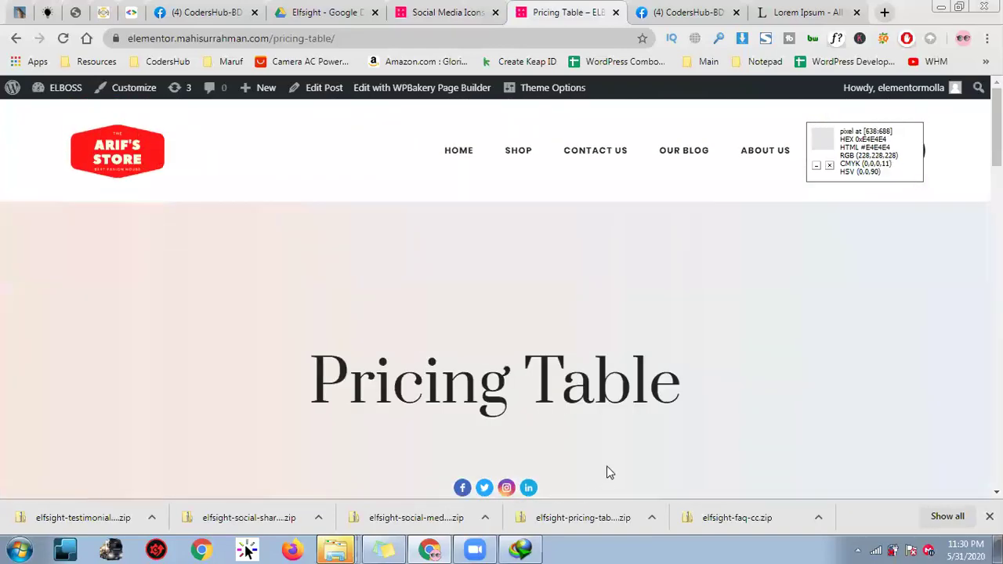
{"action": "scroll", "coordinate": [609, 450], "scroll_direction": "down", "scroll_amount": 15}
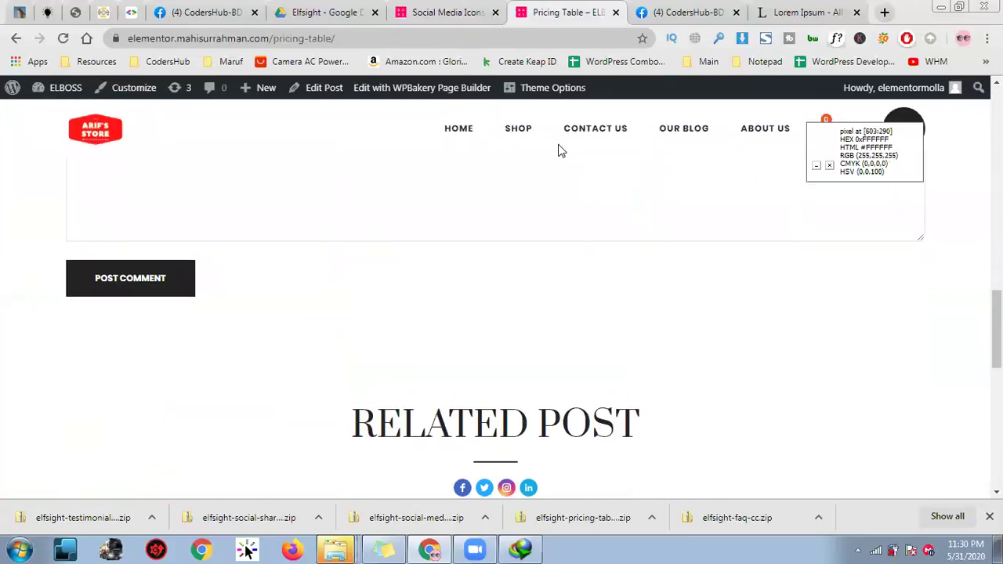
- Reopen the "Social media" widget for editing and set its floating position to Right
{"action": "key", "text": "ctrl+shift+Tab"}
{"action": "scroll", "coordinate": [491, 240], "scroll_direction": "down", "scroll_amount": 2}
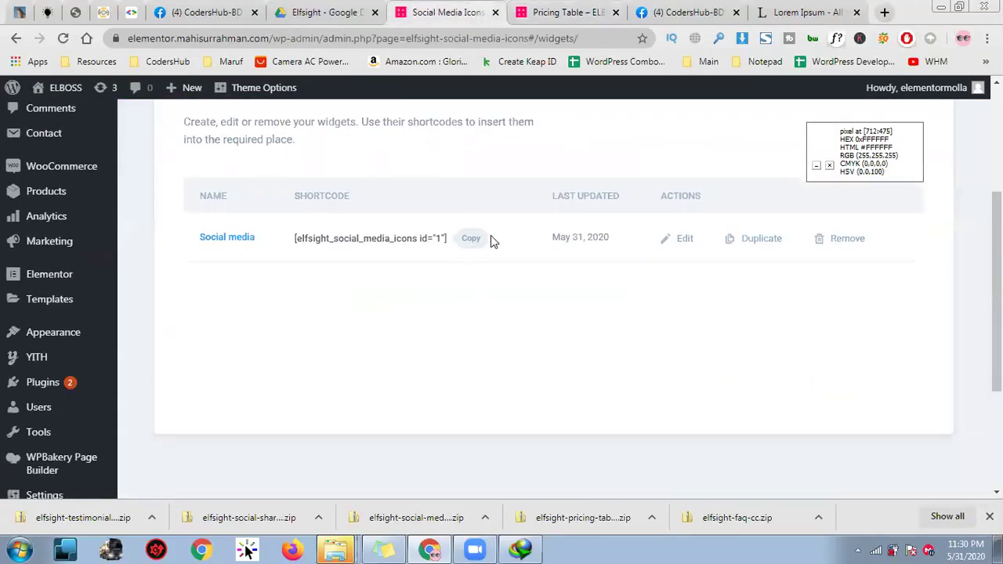
{"action": "left_click", "coordinate": [670, 250]}
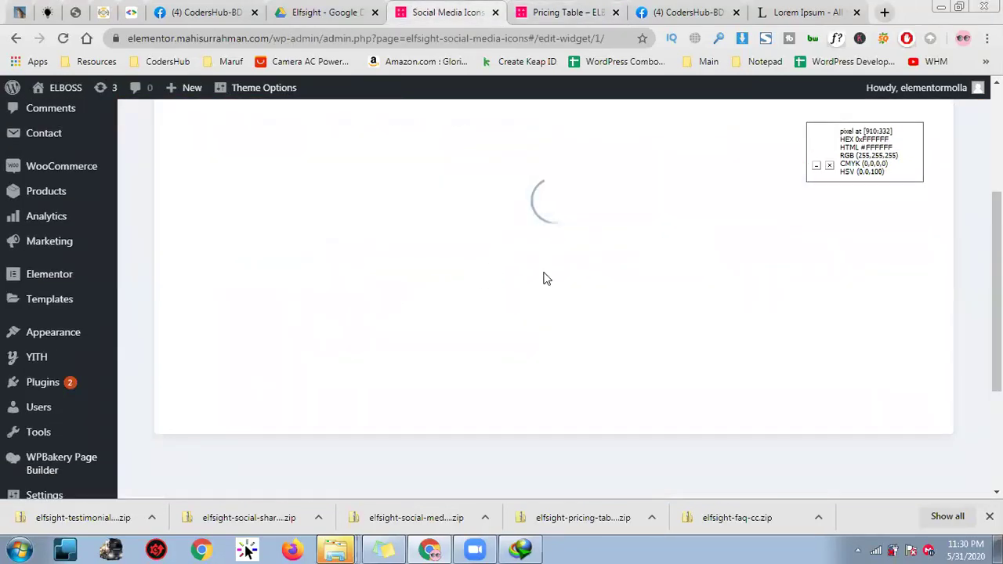
{"action": "scroll", "coordinate": [385, 394], "scroll_direction": "down", "scroll_amount": 4}
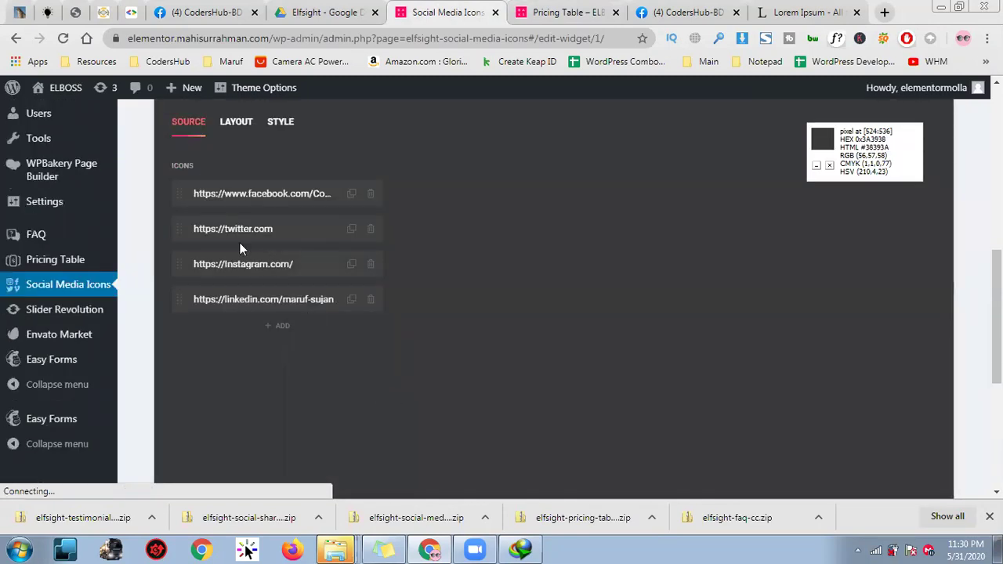
{"action": "left_click", "coordinate": [246, 130]}
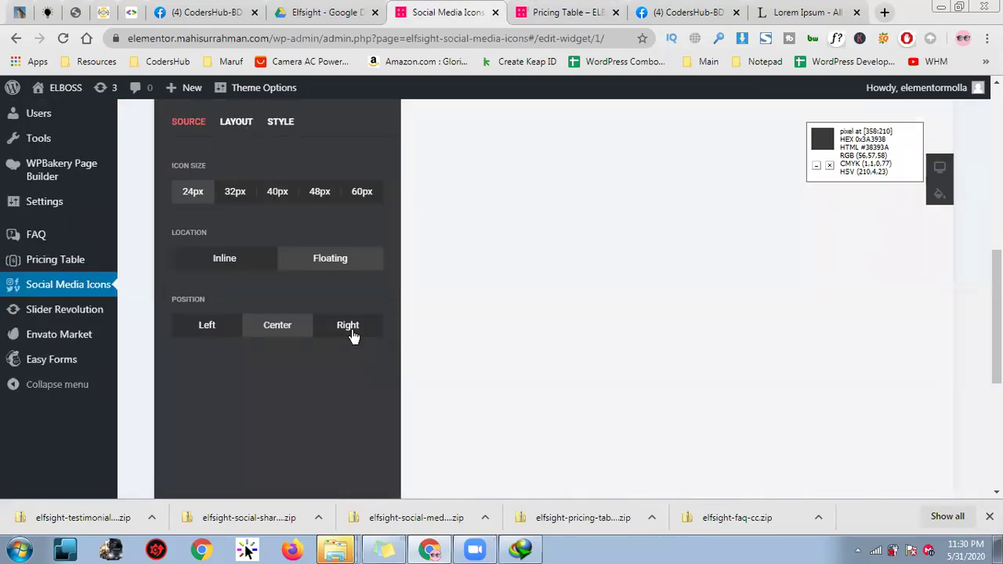
{"action": "left_click", "coordinate": [350, 334]}
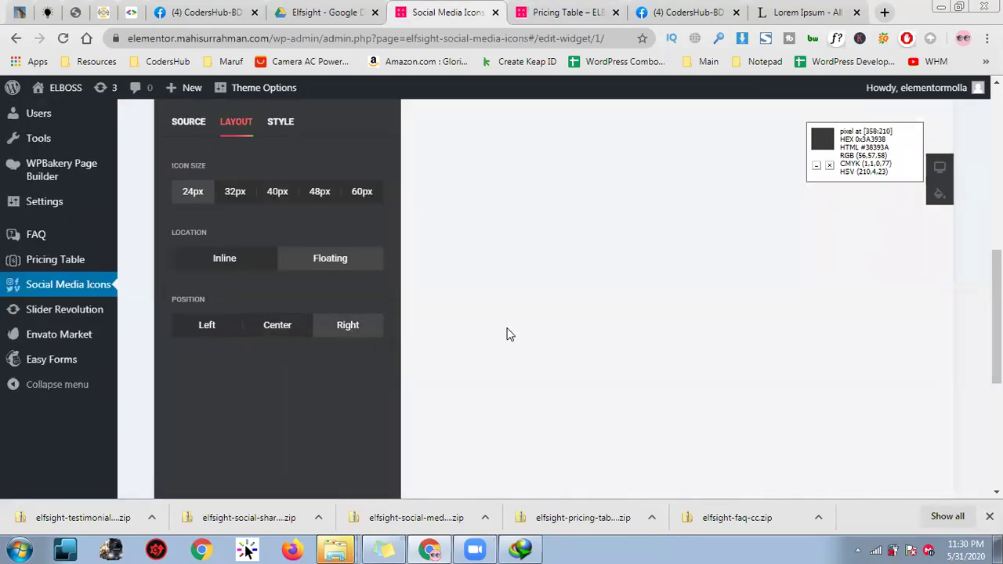
- Look over the widget's style settings, apply the position change, and reload the Pricing Table post to check the icons
{"action": "scroll", "coordinate": [283, 239], "scroll_direction": "up", "scroll_amount": 2}
{"action": "left_click", "coordinate": [281, 269]}
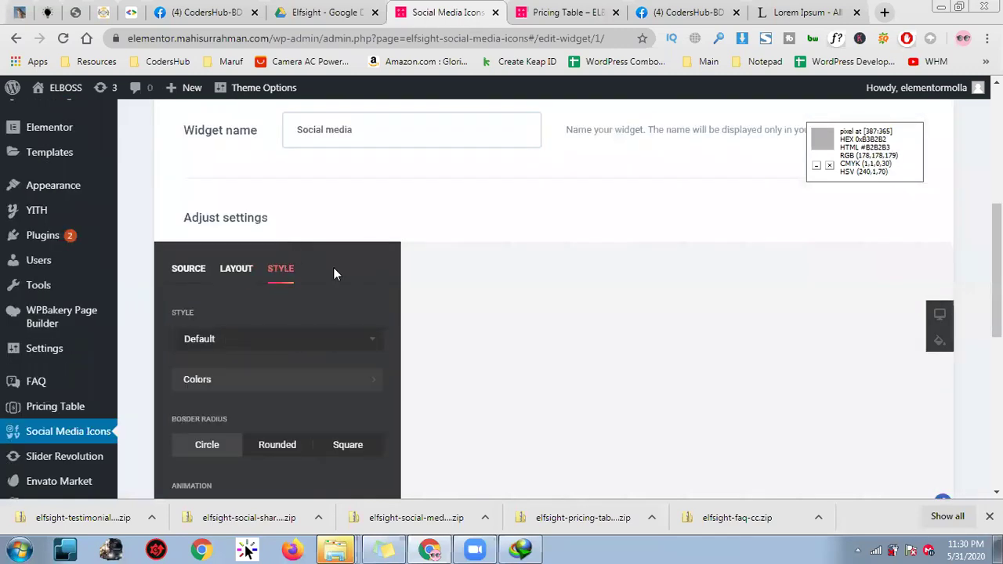
{"action": "scroll", "coordinate": [235, 259], "scroll_direction": "down", "scroll_amount": 2}
{"action": "scroll", "coordinate": [463, 369], "scroll_direction": "down", "scroll_amount": 3}
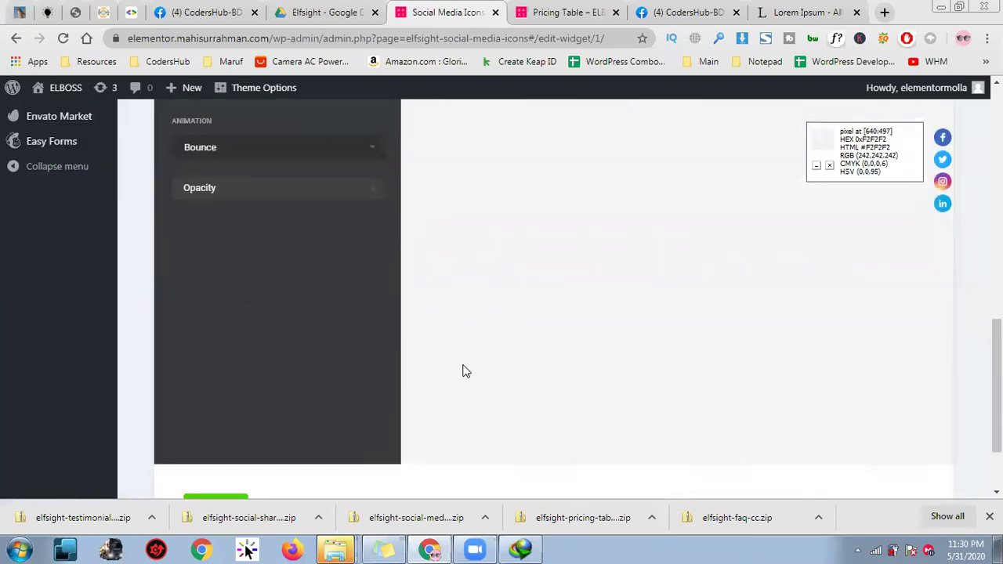
{"action": "scroll", "coordinate": [337, 415], "scroll_direction": "down", "scroll_amount": 1}
{"action": "scroll", "coordinate": [470, 368], "scroll_direction": "up", "scroll_amount": 4}
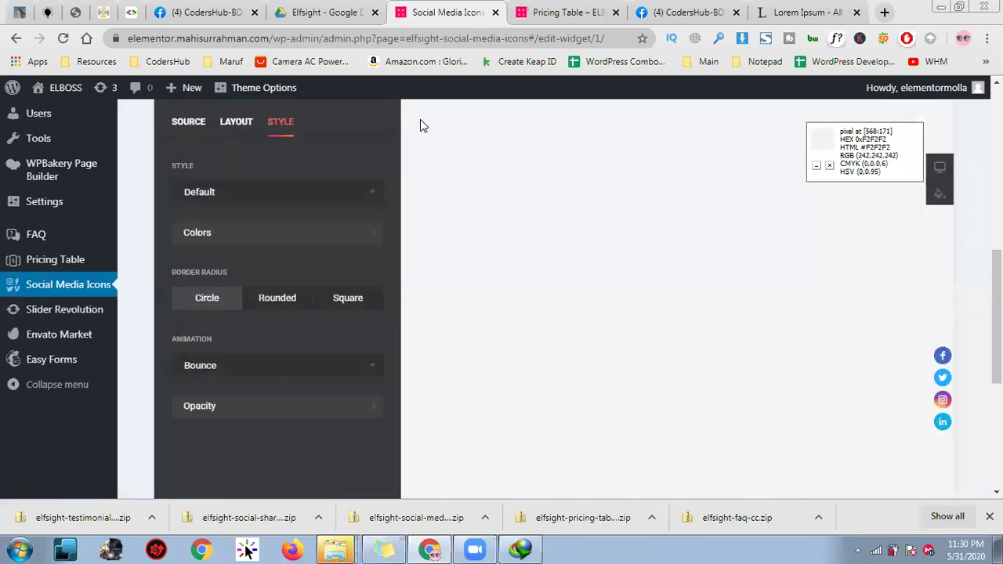
{"action": "left_click", "coordinate": [583, 11]}
{"action": "key", "text": "F5"}
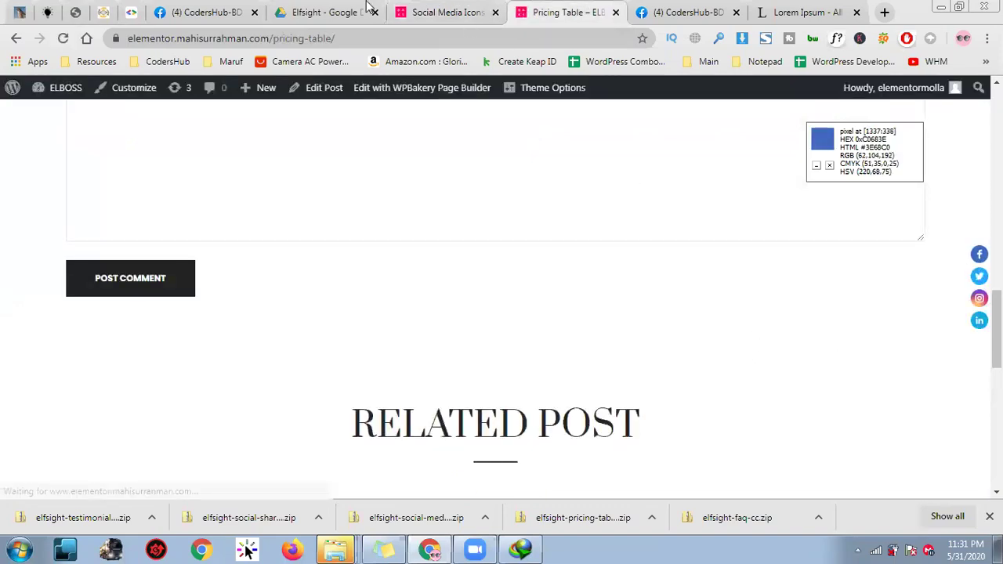
- Return to the widget editor and set the icon style to Material
{"action": "left_click", "coordinate": [451, 11]}
{"action": "scroll", "coordinate": [726, 458], "scroll_direction": "down", "scroll_amount": 2}
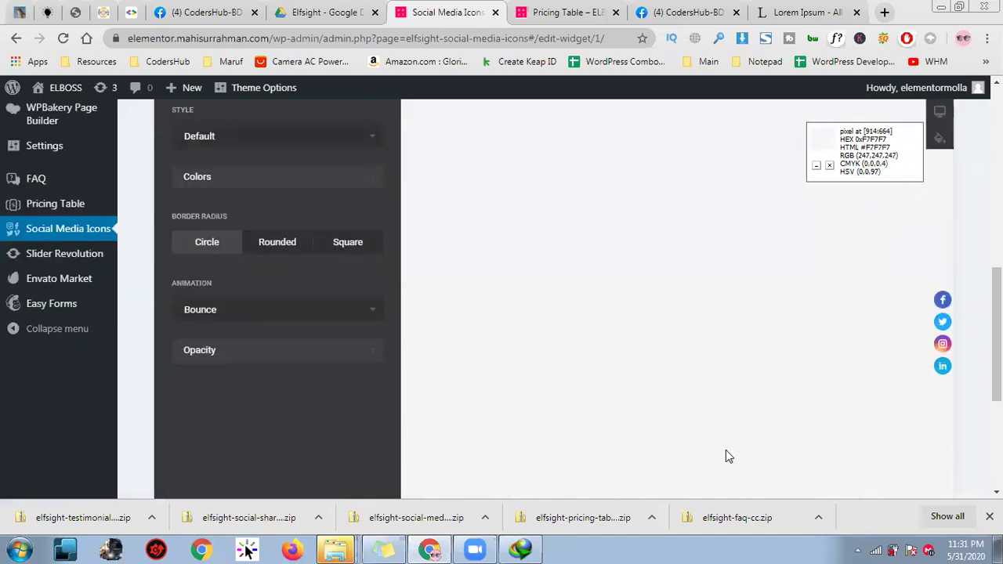
{"action": "scroll", "coordinate": [506, 334], "scroll_direction": "up", "scroll_amount": 1}
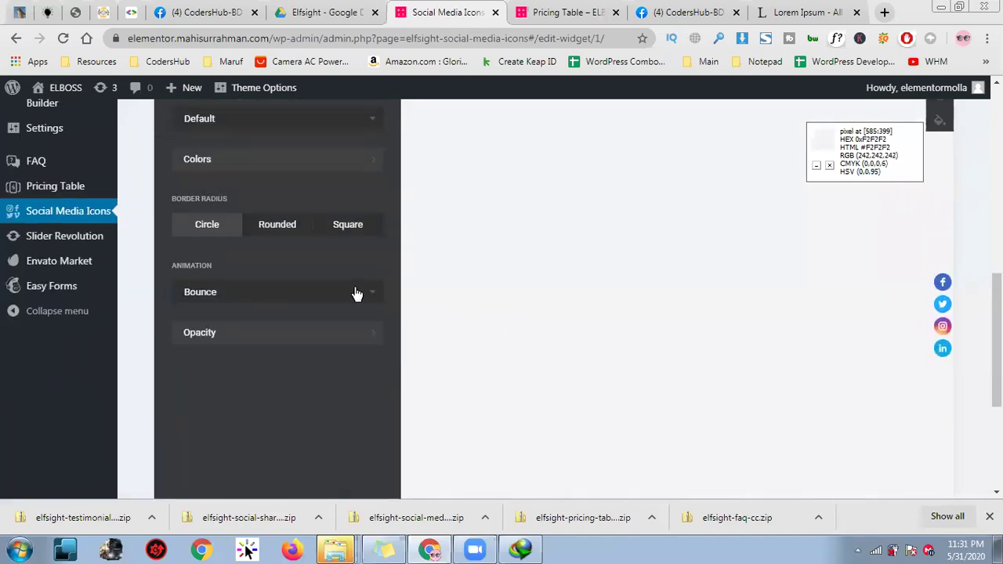
{"action": "scroll", "coordinate": [309, 222], "scroll_direction": "up", "scroll_amount": 1}
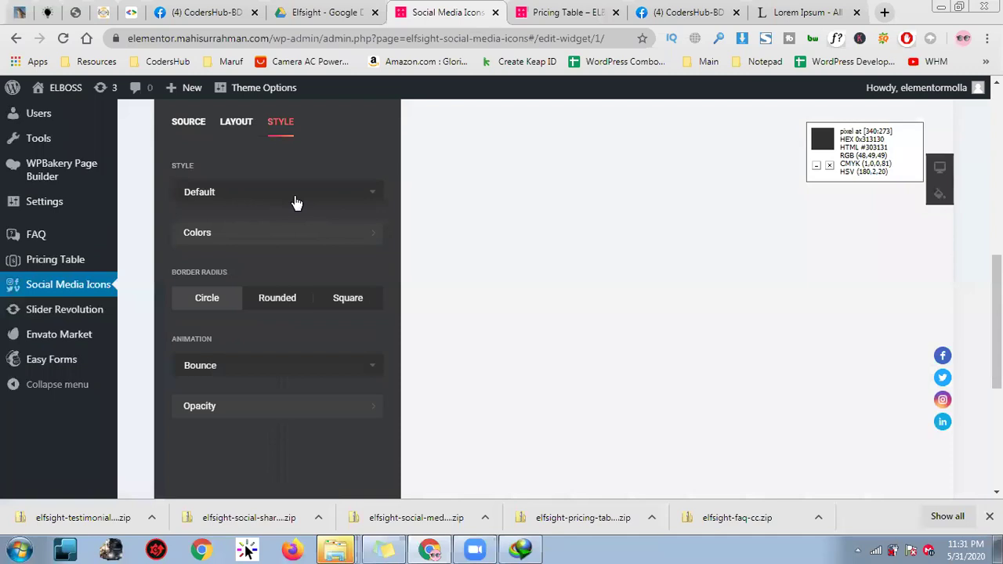
{"action": "left_click", "coordinate": [321, 205]}
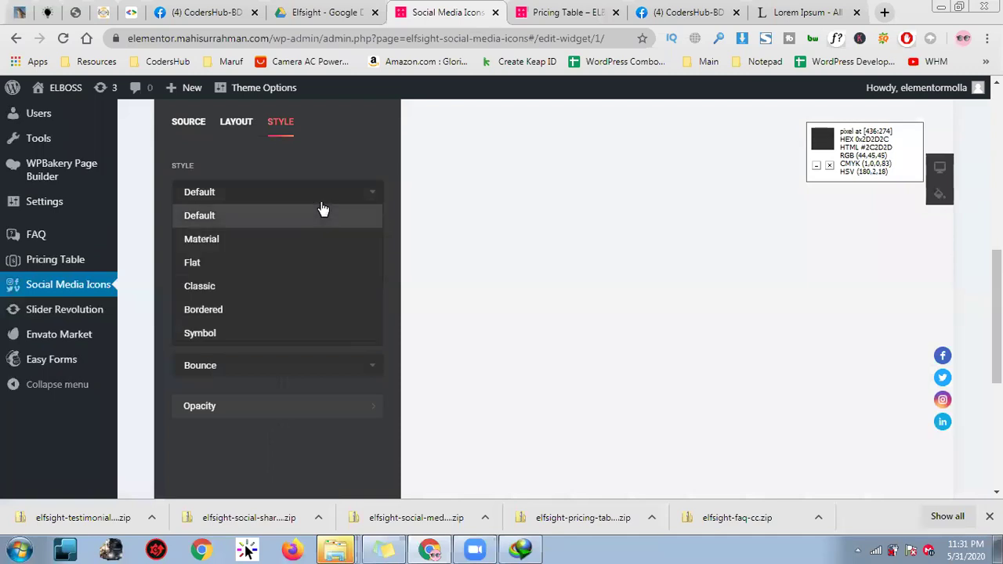
{"action": "left_click", "coordinate": [236, 249]}
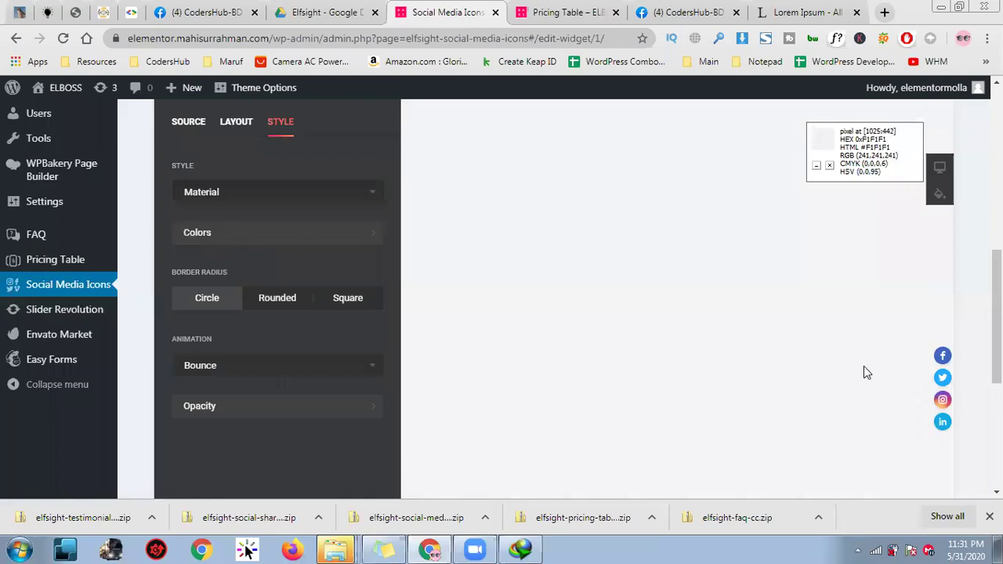
- Set the icon size in the widget's layout settings to 48px
{"action": "left_click", "coordinate": [287, 195]}
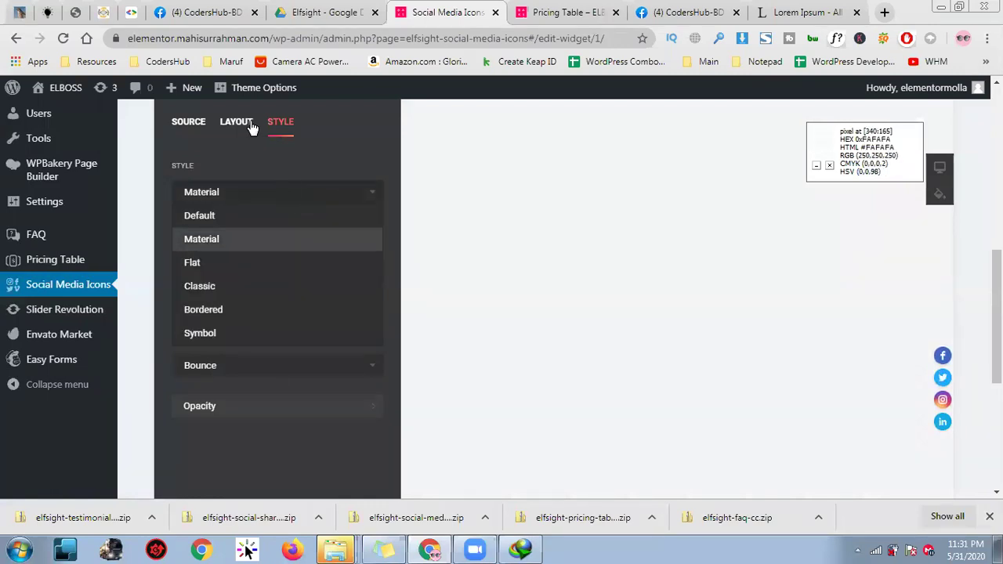
{"action": "left_click", "coordinate": [250, 124]}
{"action": "left_click", "coordinate": [320, 196]}
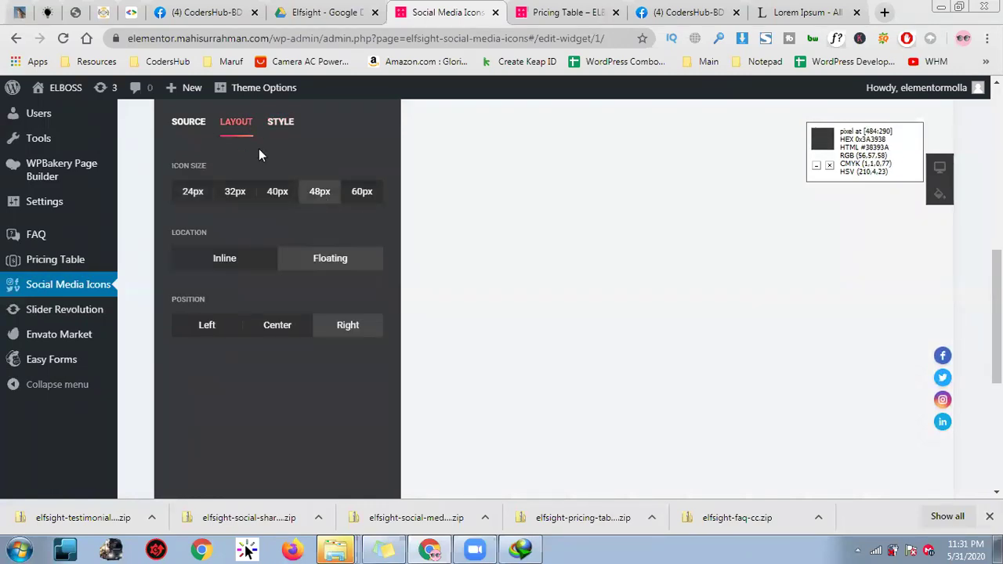
- Try the Flat and then the Classic icon style on the floating social icons
{"action": "left_click", "coordinate": [282, 124]}
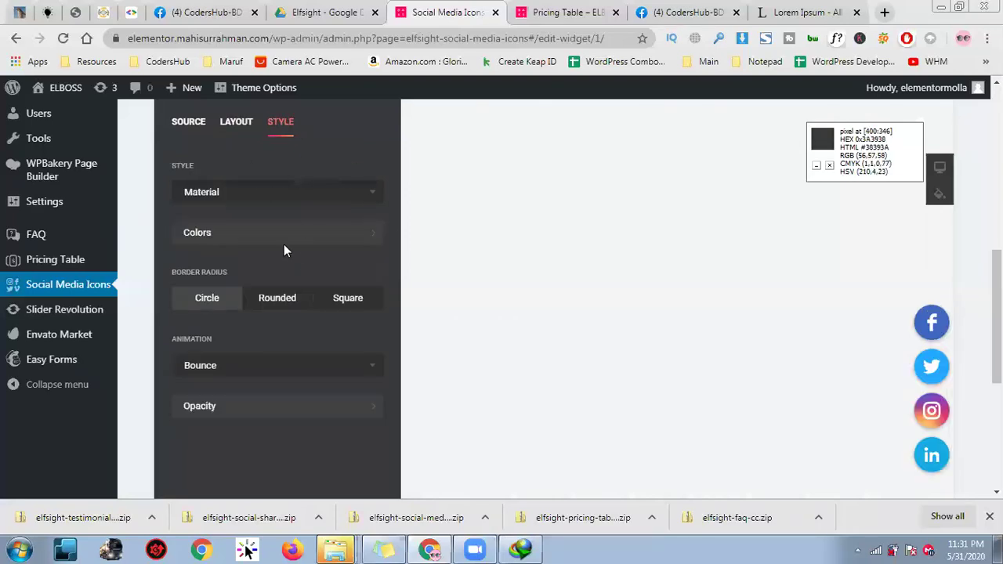
{"action": "left_click", "coordinate": [308, 202]}
{"action": "left_click", "coordinate": [278, 260]}
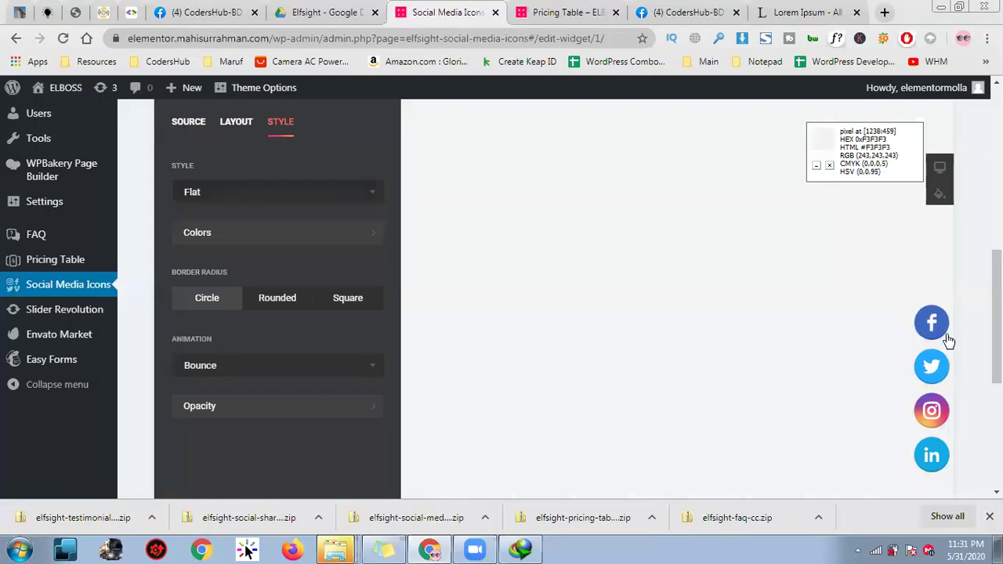
{"action": "left_click", "coordinate": [273, 203]}
{"action": "left_click", "coordinate": [278, 287]}
- Try the Bordered icon style and check it in the widget preview
{"action": "left_click", "coordinate": [291, 202]}
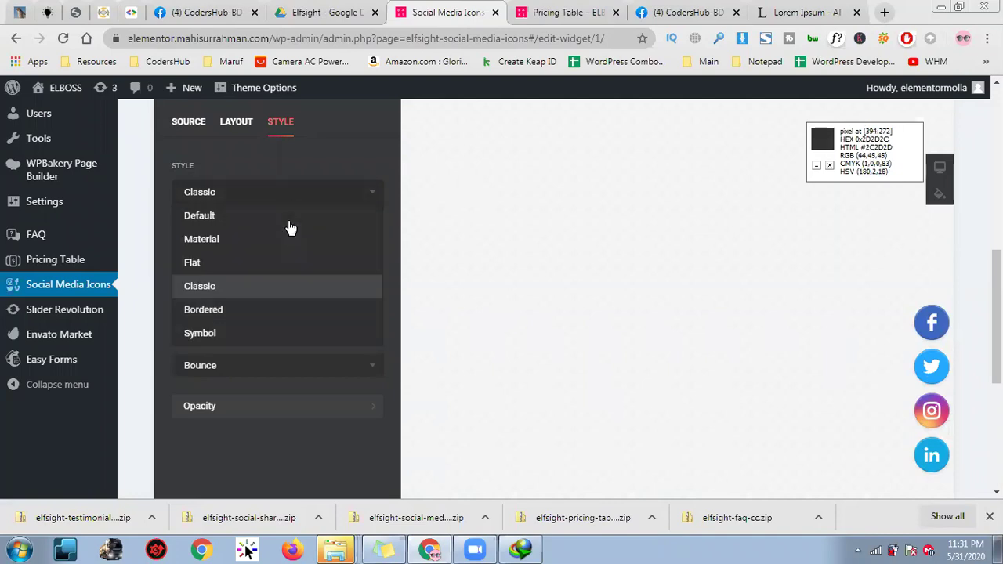
{"action": "left_click", "coordinate": [272, 317]}
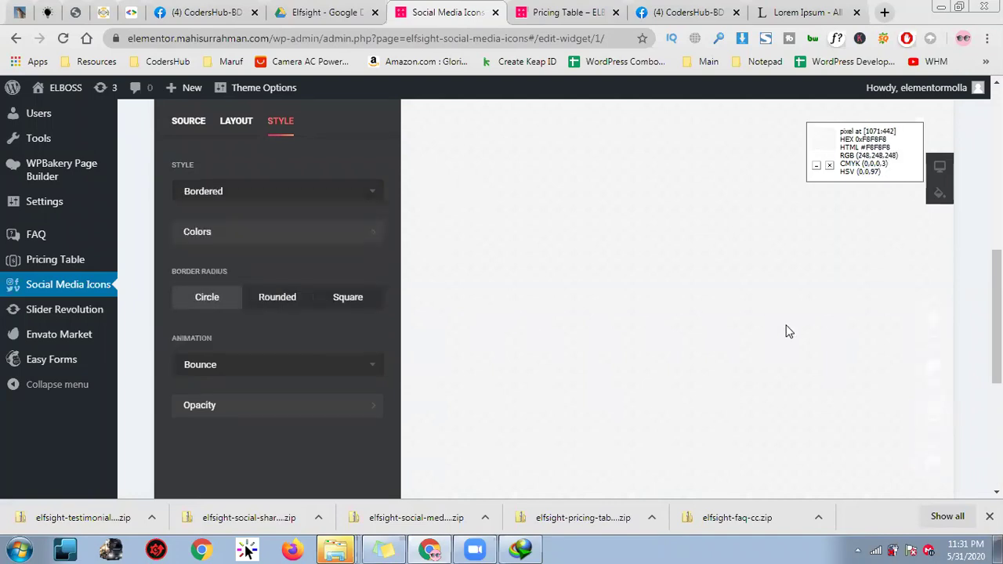
{"action": "scroll", "coordinate": [786, 333], "scroll_direction": "down", "scroll_amount": 5}
{"action": "scroll", "coordinate": [786, 339], "scroll_direction": "up", "scroll_amount": 5}
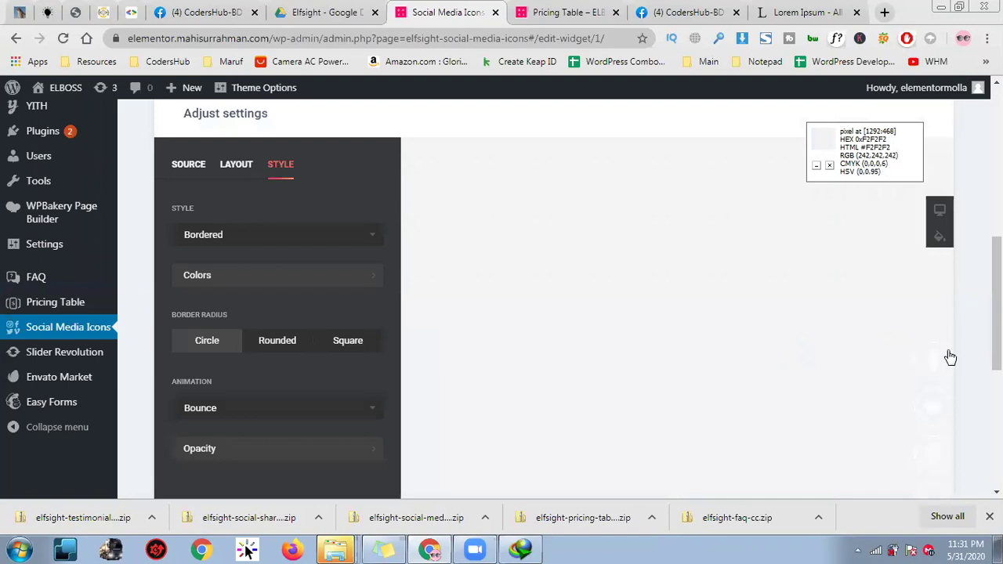
{"action": "scroll", "coordinate": [799, 366], "scroll_direction": "down", "scroll_amount": 3}
{"action": "scroll", "coordinate": [873, 363], "scroll_direction": "up", "scroll_amount": 3}
- Try the Symbol icon style, then set the style back to Material
{"action": "left_click", "coordinate": [305, 238]}
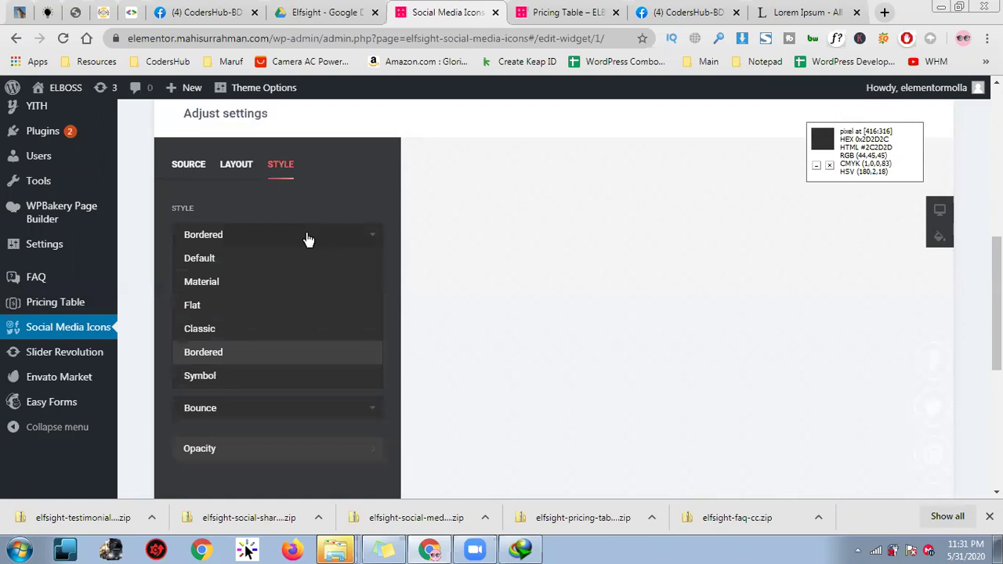
{"action": "left_click", "coordinate": [286, 376]}
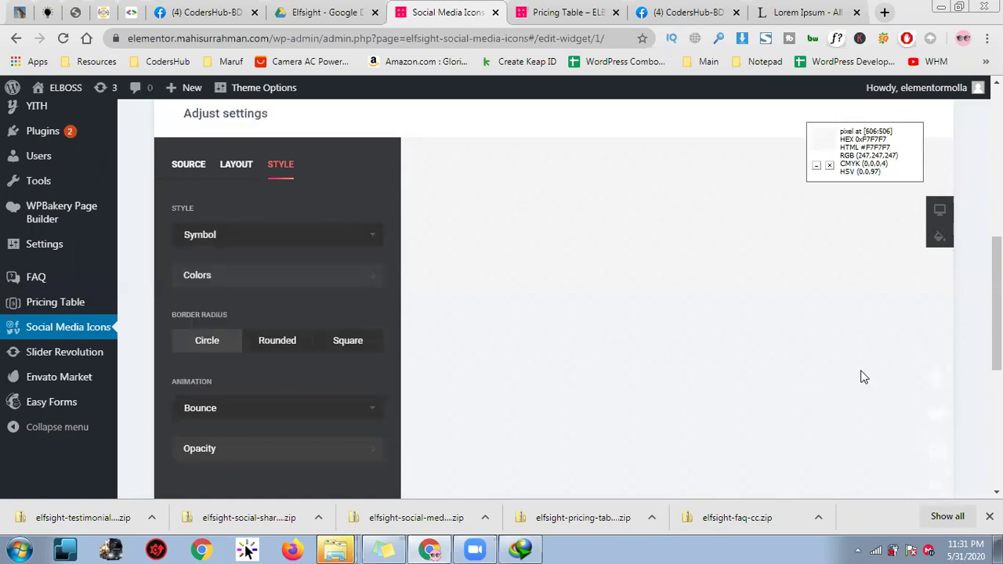
{"action": "left_click", "coordinate": [290, 237]}
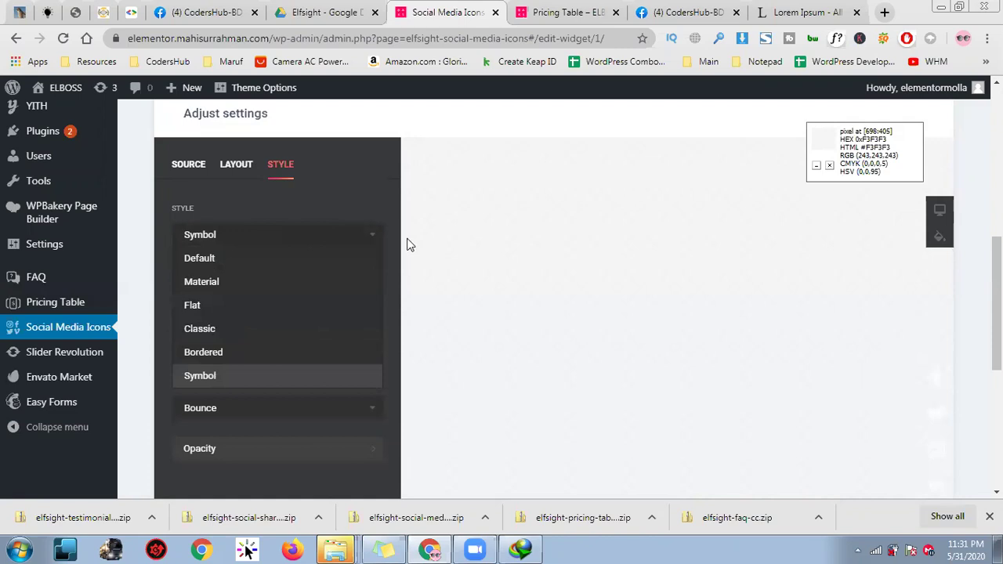
{"action": "left_click", "coordinate": [244, 287]}
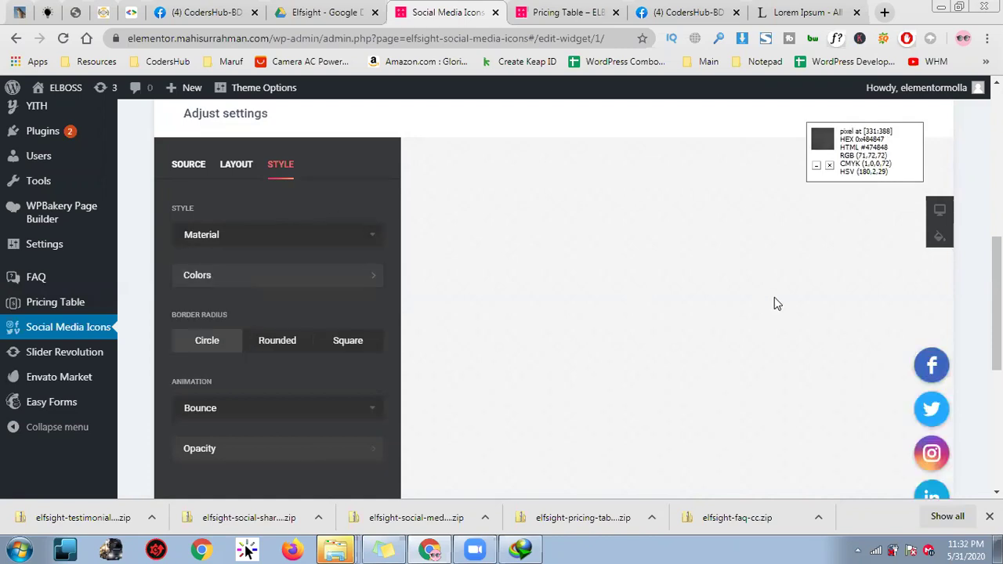
- Open the widget's color settings and set both the icon color and the hover icon color to Native
{"action": "scroll", "coordinate": [774, 304], "scroll_direction": "down", "scroll_amount": 2}
{"action": "scroll", "coordinate": [667, 251], "scroll_direction": "up", "scroll_amount": 1}
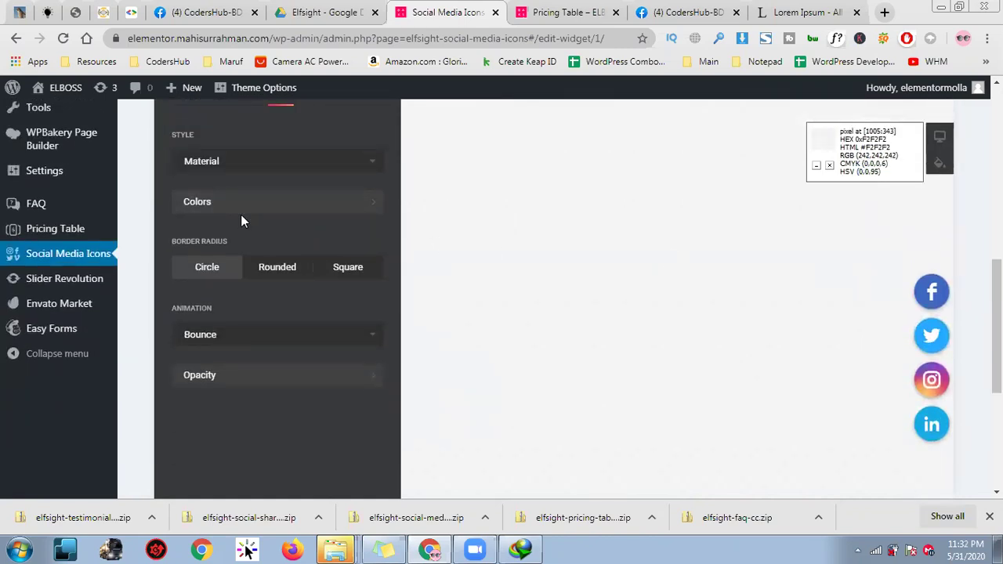
{"action": "left_click", "coordinate": [263, 204]}
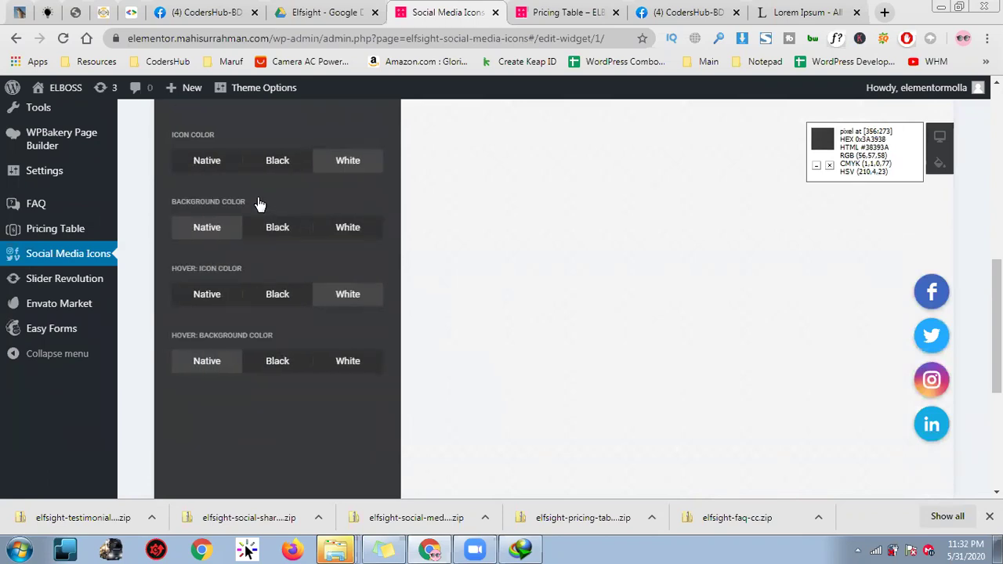
{"action": "left_click", "coordinate": [219, 171]}
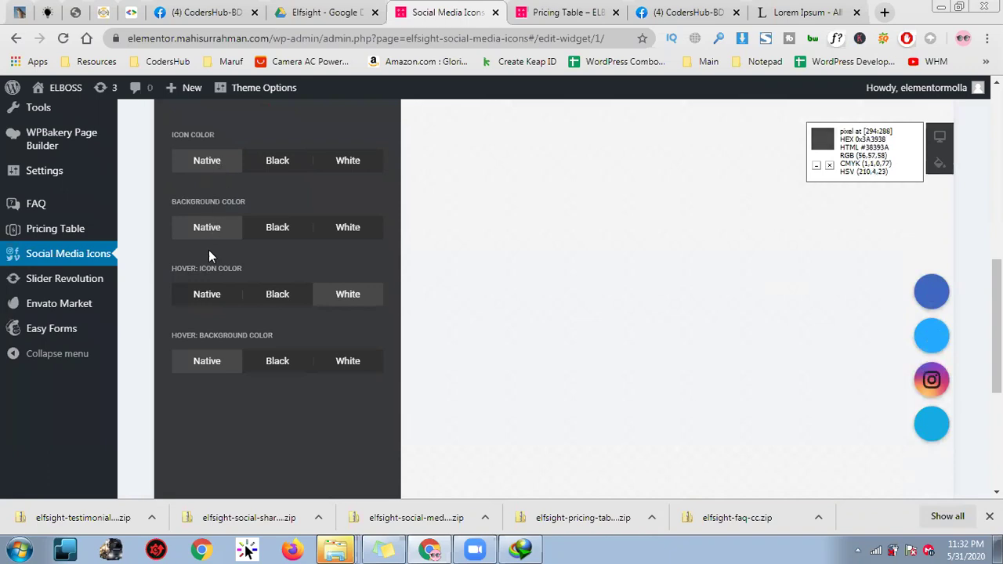
{"action": "left_click", "coordinate": [206, 292]}
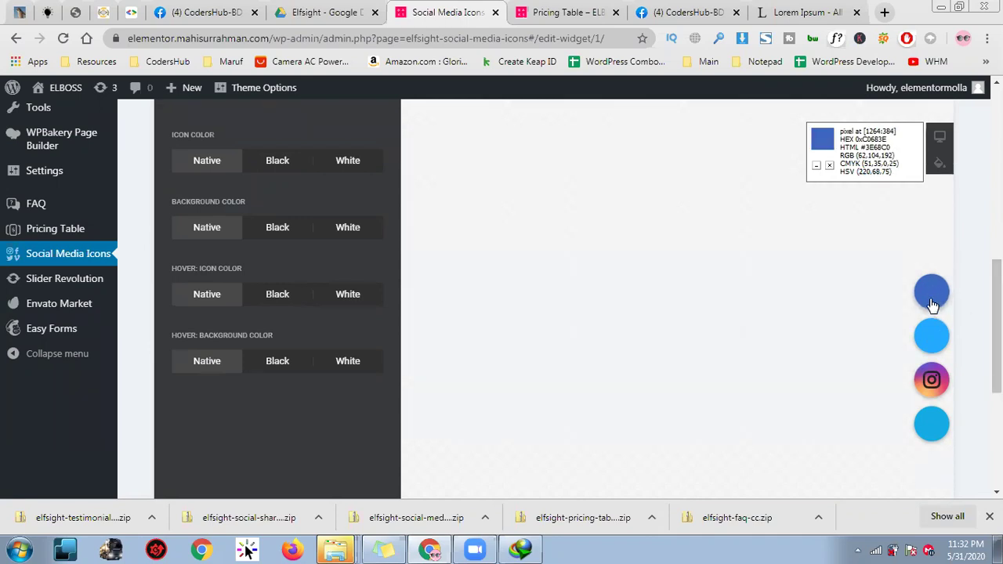
- Try Black as the icon color, then set the icon color to White
{"action": "scroll", "coordinate": [227, 199], "scroll_direction": "up", "scroll_amount": 1}
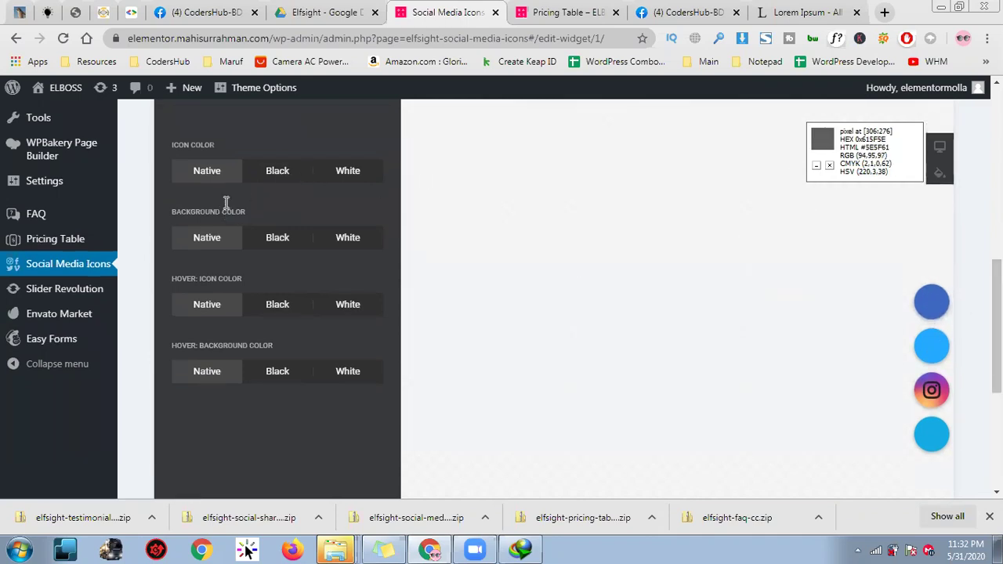
{"action": "left_click", "coordinate": [287, 238]}
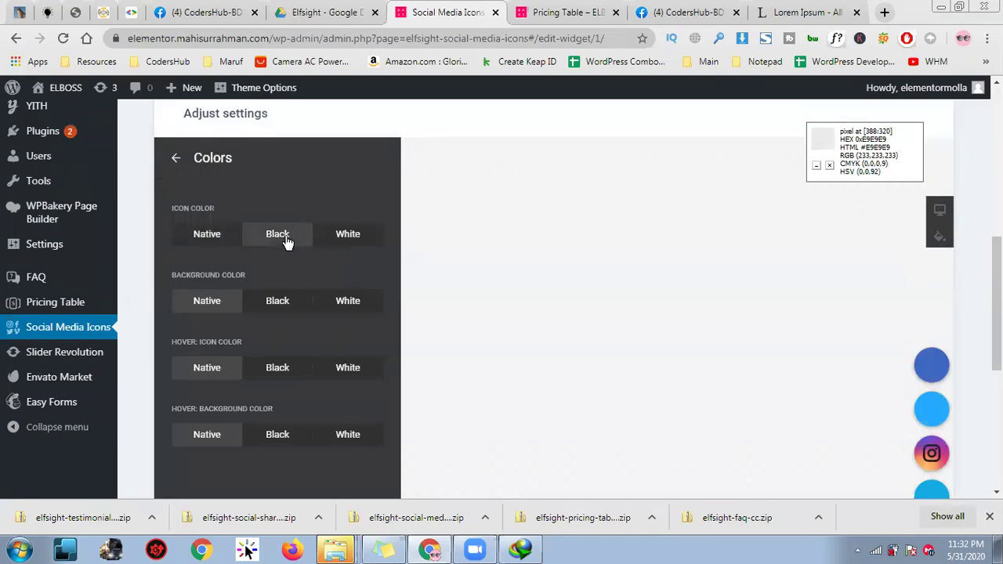
{"action": "left_click", "coordinate": [342, 240]}
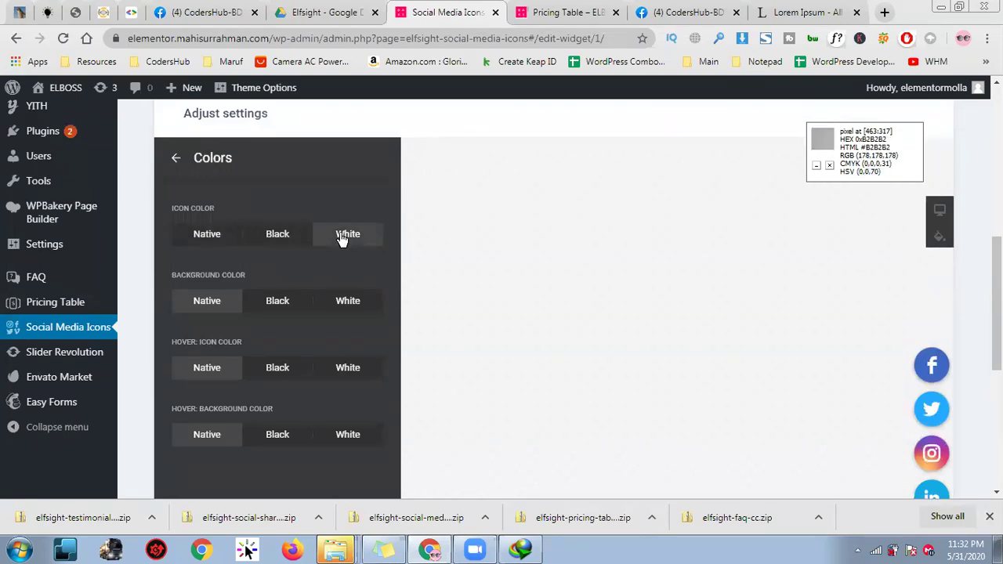
- Compare the Black and White background colors, then set the icon background color to Black
{"action": "scroll", "coordinate": [339, 243], "scroll_direction": "down", "scroll_amount": 1}
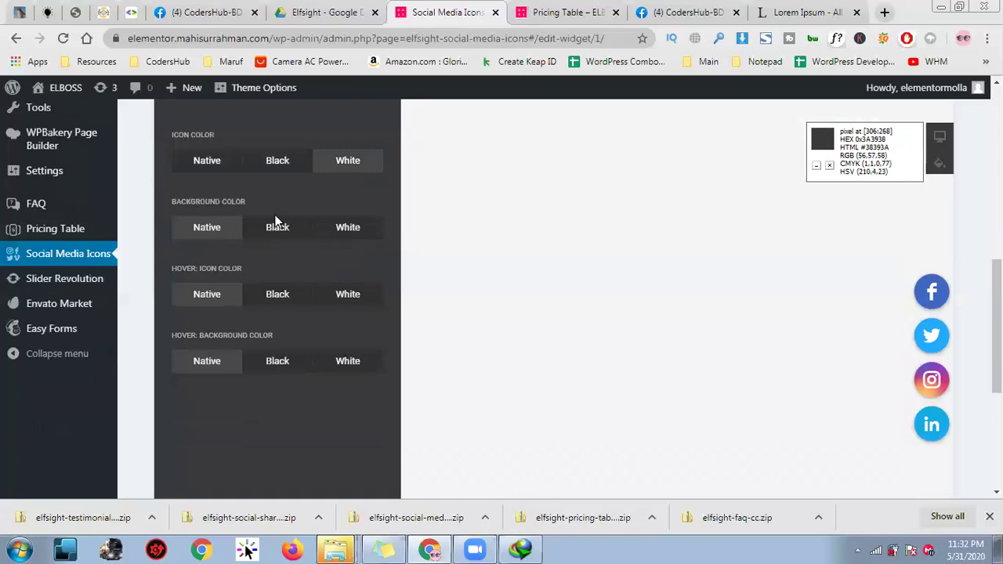
{"action": "left_click", "coordinate": [278, 232]}
{"action": "left_click", "coordinate": [361, 236]}
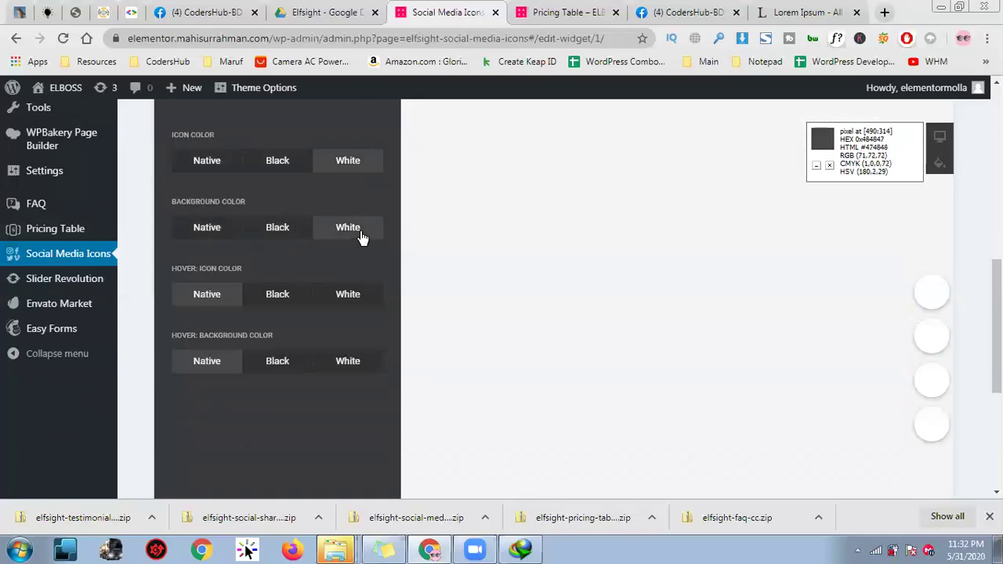
{"action": "left_click", "coordinate": [301, 236]}
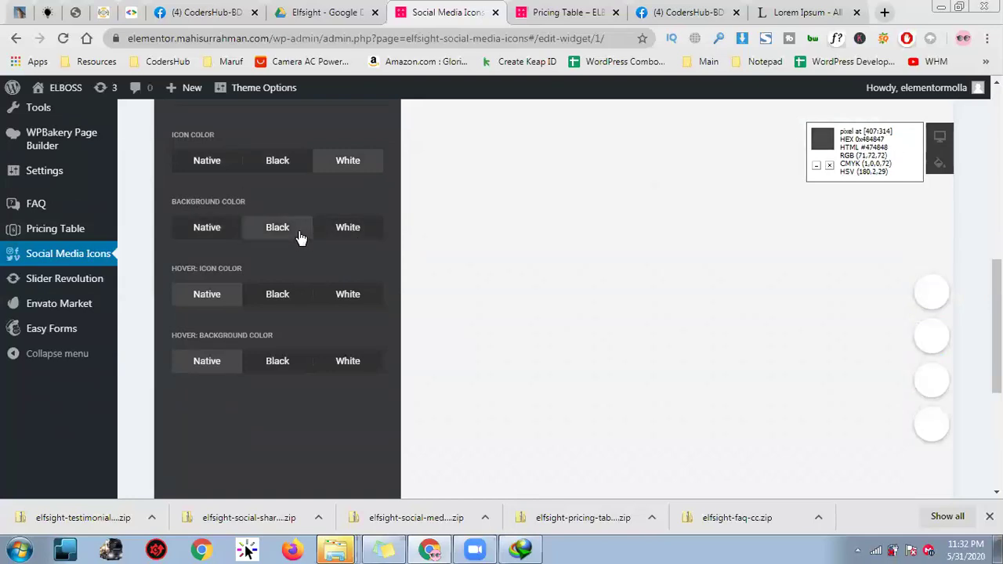
{"action": "left_click", "coordinate": [277, 235]}
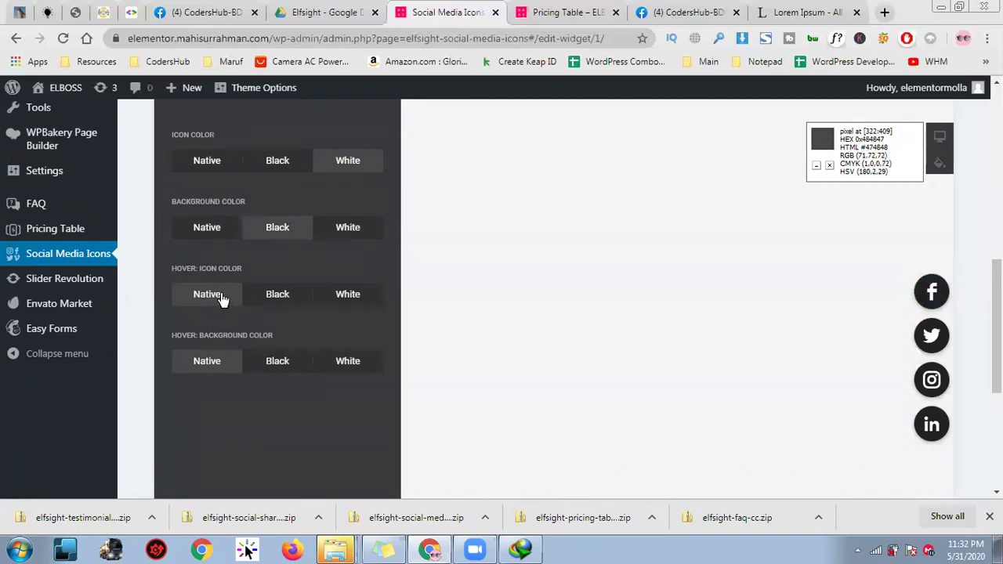
- Set the hover icon color to Black and the hover background color to White
{"action": "left_click", "coordinate": [347, 297]}
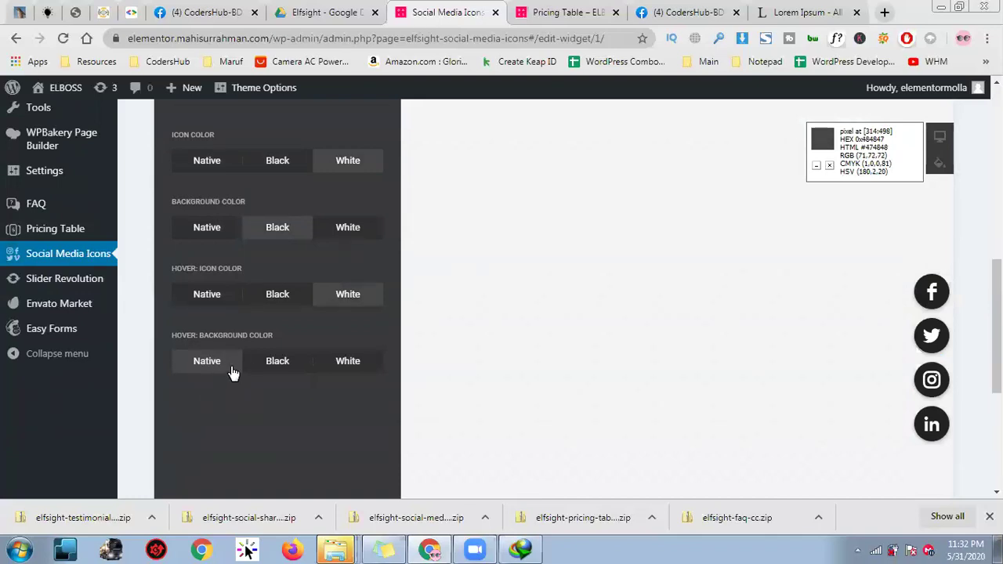
{"action": "left_click", "coordinate": [288, 302]}
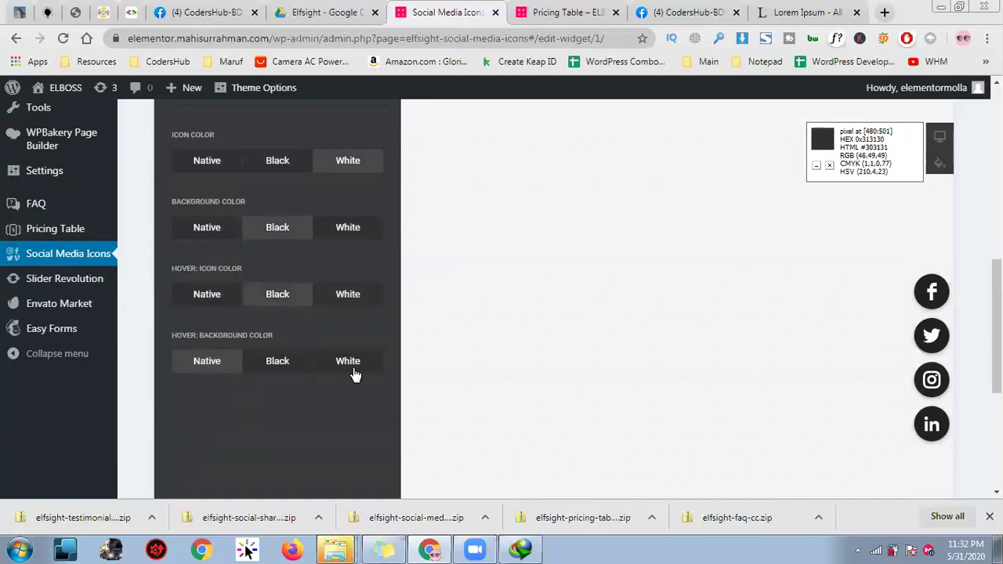
{"action": "left_click", "coordinate": [358, 370]}
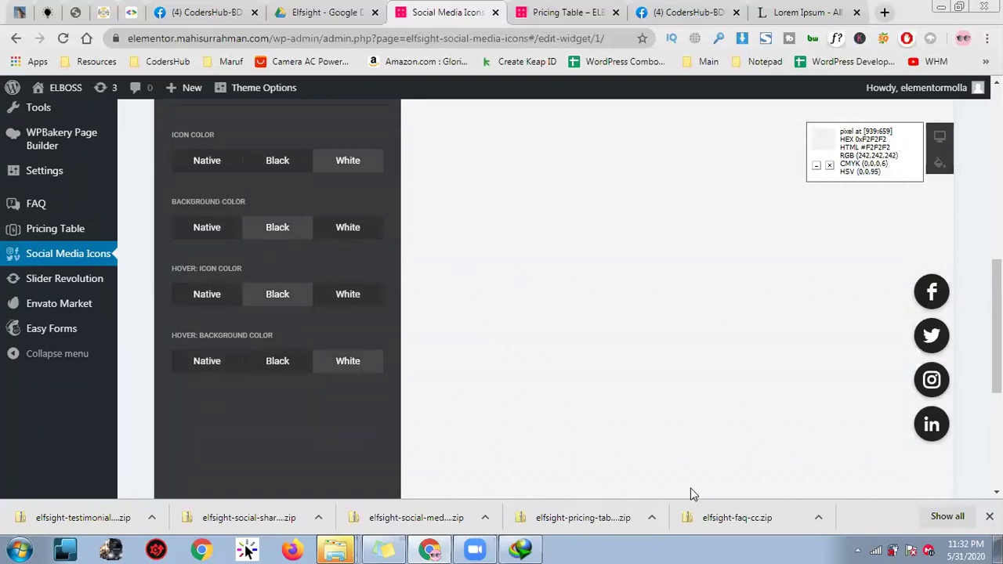
- Return to the main style settings, try the Square border radius, and set the border radius to Rounded
{"action": "scroll", "coordinate": [584, 369], "scroll_direction": "up", "scroll_amount": 3}
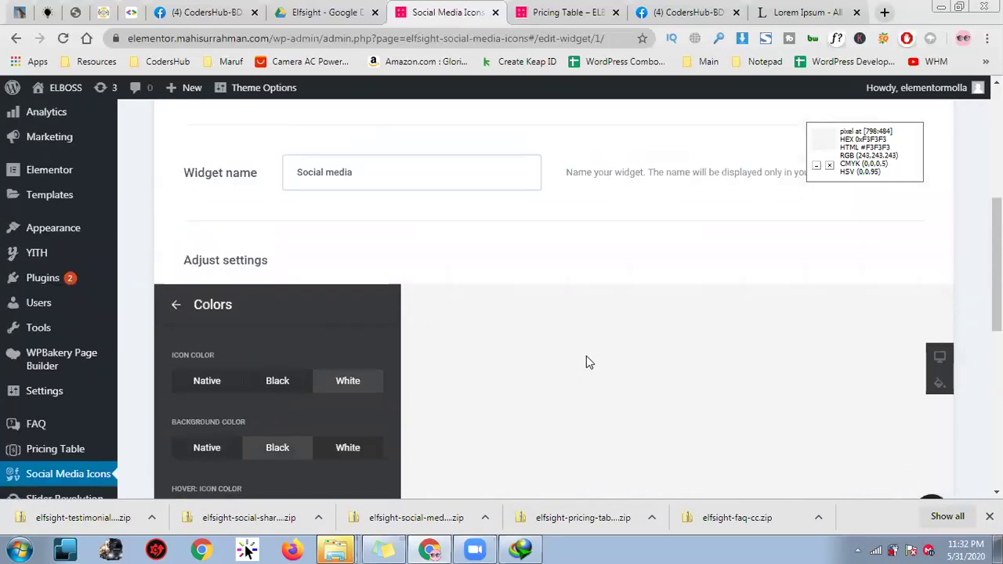
{"action": "left_click", "coordinate": [248, 313]}
{"action": "scroll", "coordinate": [349, 328], "scroll_direction": "down", "scroll_amount": 1}
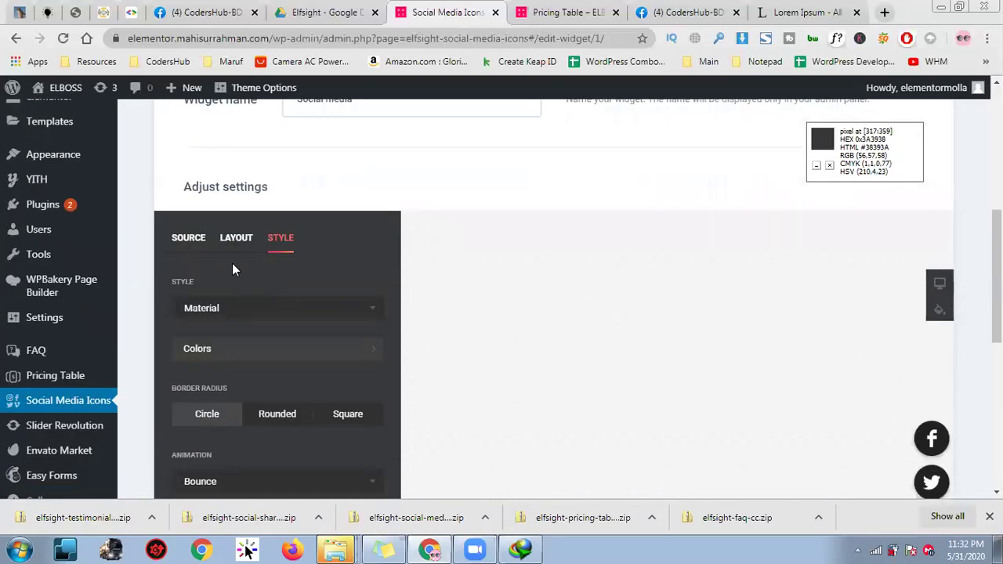
{"action": "scroll", "coordinate": [247, 280], "scroll_direction": "down", "scroll_amount": 3}
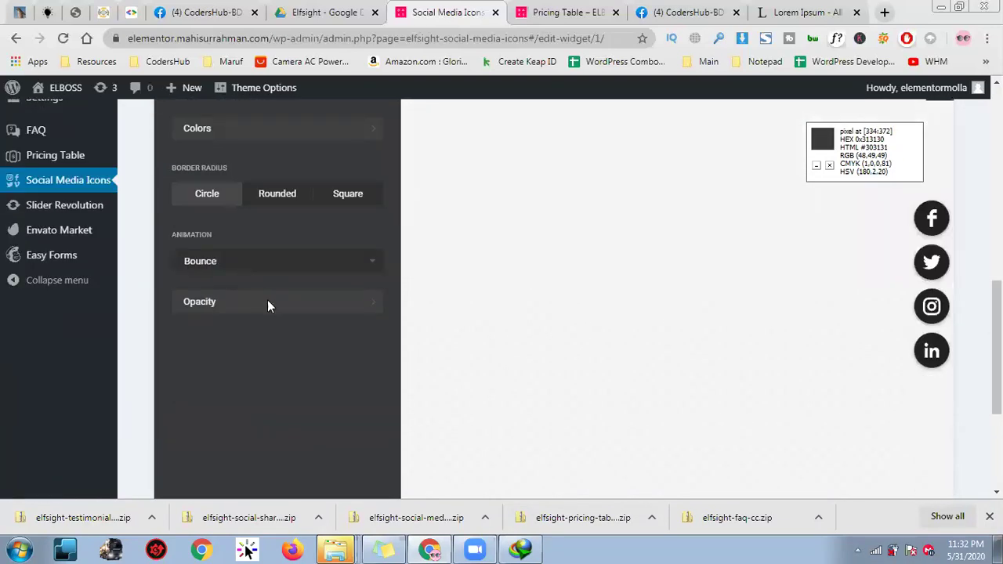
{"action": "scroll", "coordinate": [265, 298], "scroll_direction": "up", "scroll_amount": 1}
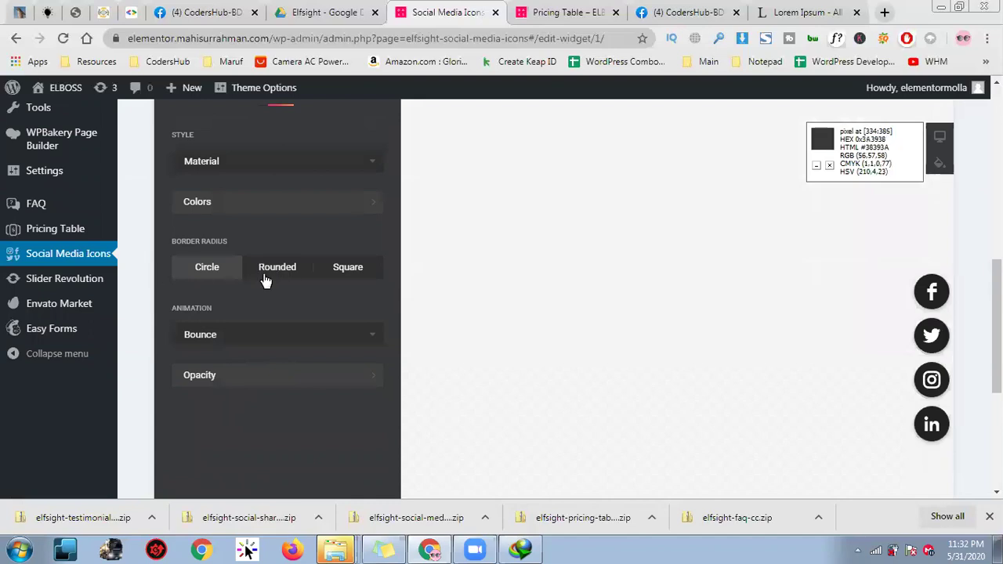
{"action": "left_click", "coordinate": [290, 270]}
{"action": "left_click", "coordinate": [346, 275]}
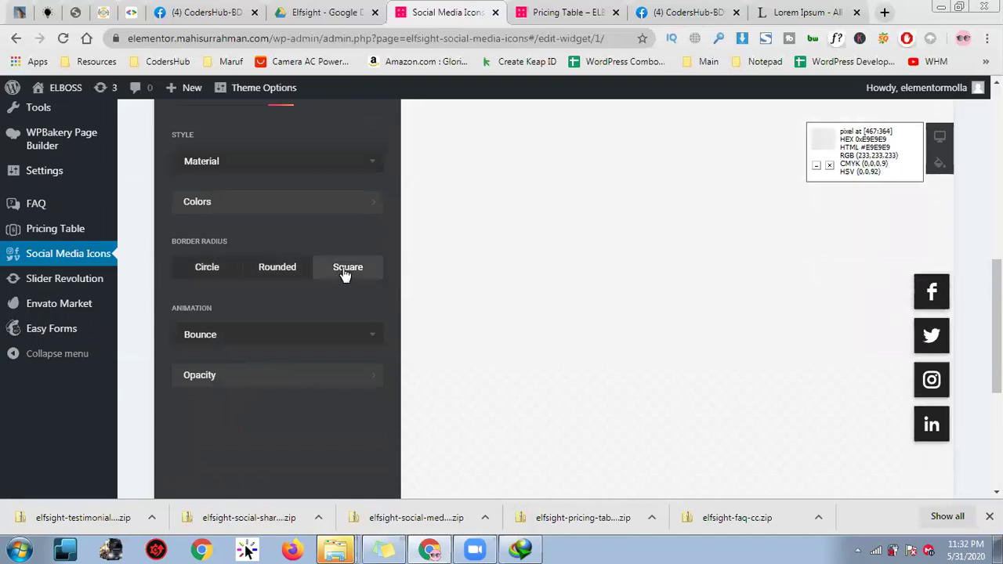
{"action": "left_click", "coordinate": [298, 272]}
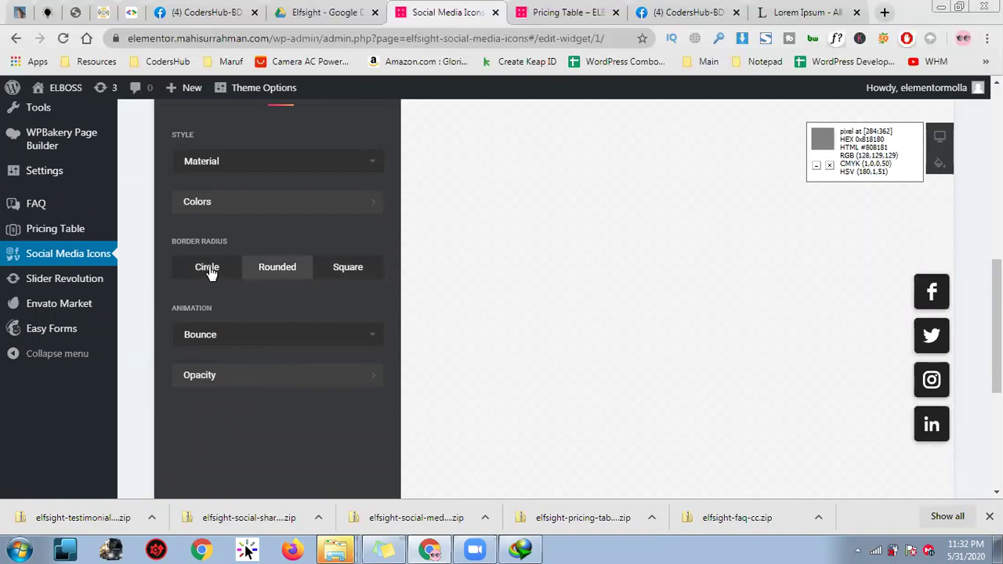
- Set the icon size in the layout settings to 32px and save the widget
{"action": "scroll", "coordinate": [385, 297], "scroll_direction": "up", "scroll_amount": 1}
{"action": "scroll", "coordinate": [385, 296], "scroll_direction": "up", "scroll_amount": 2}
{"action": "left_click", "coordinate": [233, 312]}
{"action": "scroll", "coordinate": [314, 298], "scroll_direction": "down", "scroll_amount": 3}
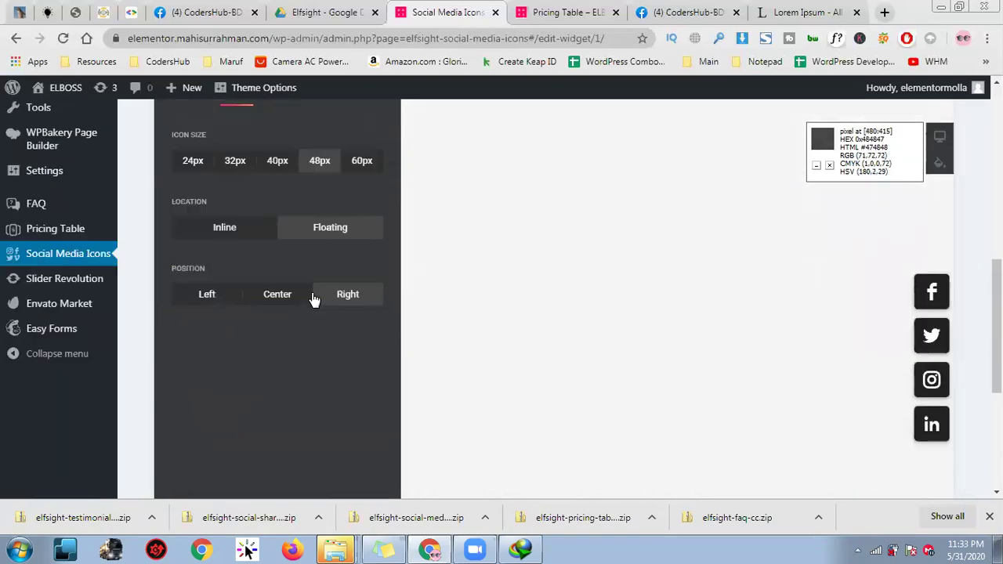
{"action": "left_click", "coordinate": [237, 160]}
{"action": "scroll", "coordinate": [332, 396], "scroll_direction": "down", "scroll_amount": 3}
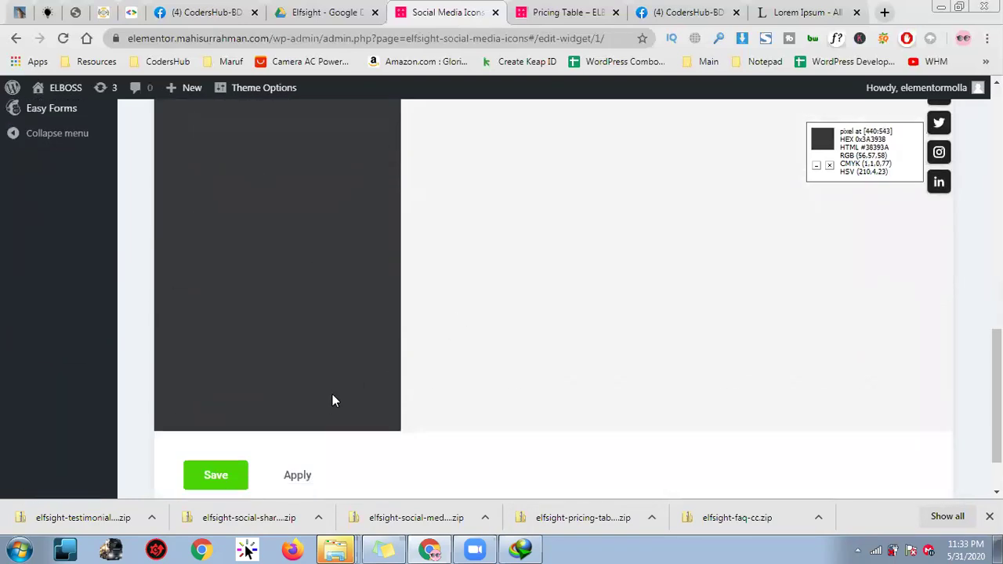
{"action": "left_click", "coordinate": [219, 475]}
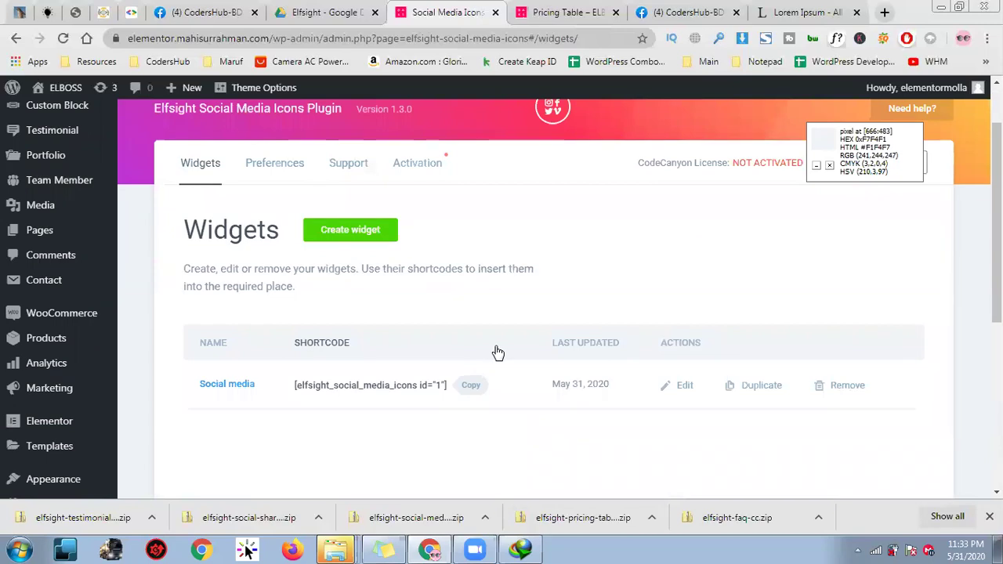
- Reload the Pricing Table post, examine the restyled floating icons along the page, and return to the widgets list
{"action": "scroll", "coordinate": [497, 352], "scroll_direction": "down", "scroll_amount": 3}
{"action": "left_click", "coordinate": [594, 10]}
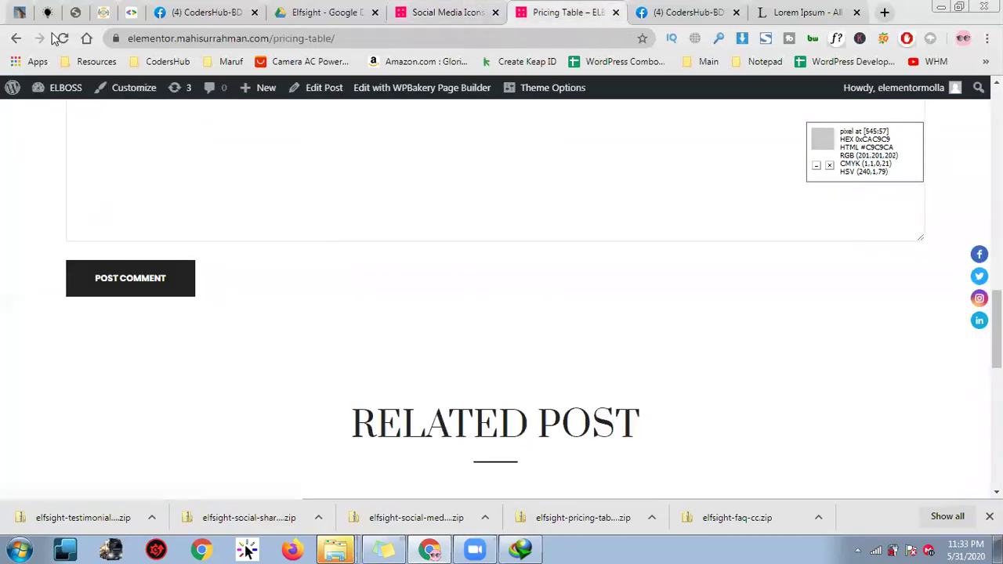
{"action": "left_click", "coordinate": [59, 38]}
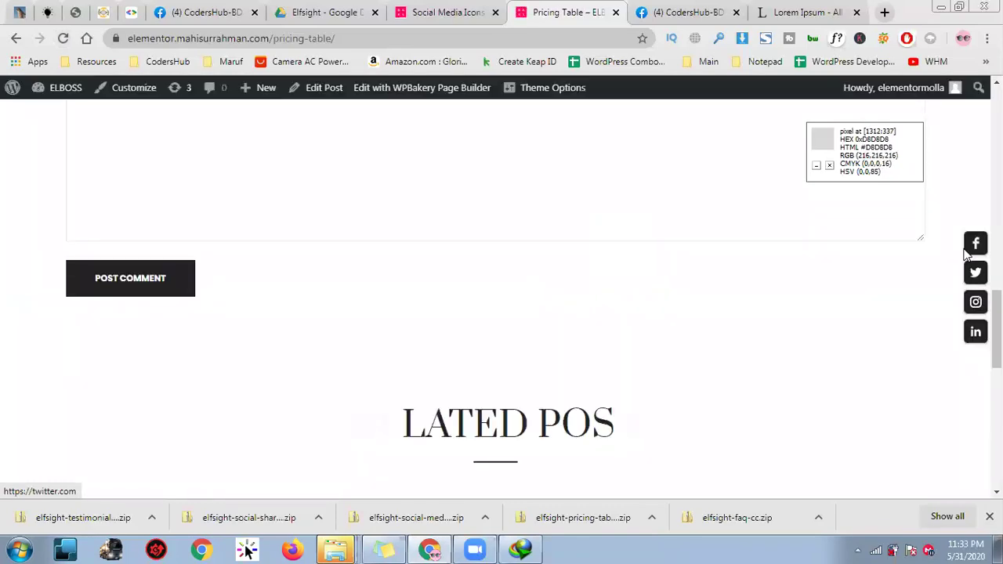
{"action": "scroll", "coordinate": [967, 331], "scroll_direction": "down", "scroll_amount": 1}
{"action": "scroll", "coordinate": [822, 359], "scroll_direction": "up", "scroll_amount": 8}
{"action": "scroll", "coordinate": [588, 354], "scroll_direction": "down", "scroll_amount": 2}
{"action": "scroll", "coordinate": [589, 347], "scroll_direction": "up", "scroll_amount": 10}
{"action": "scroll", "coordinate": [589, 347], "scroll_direction": "down", "scroll_amount": 10}
{"action": "scroll", "coordinate": [672, 347], "scroll_direction": "up", "scroll_amount": 10}
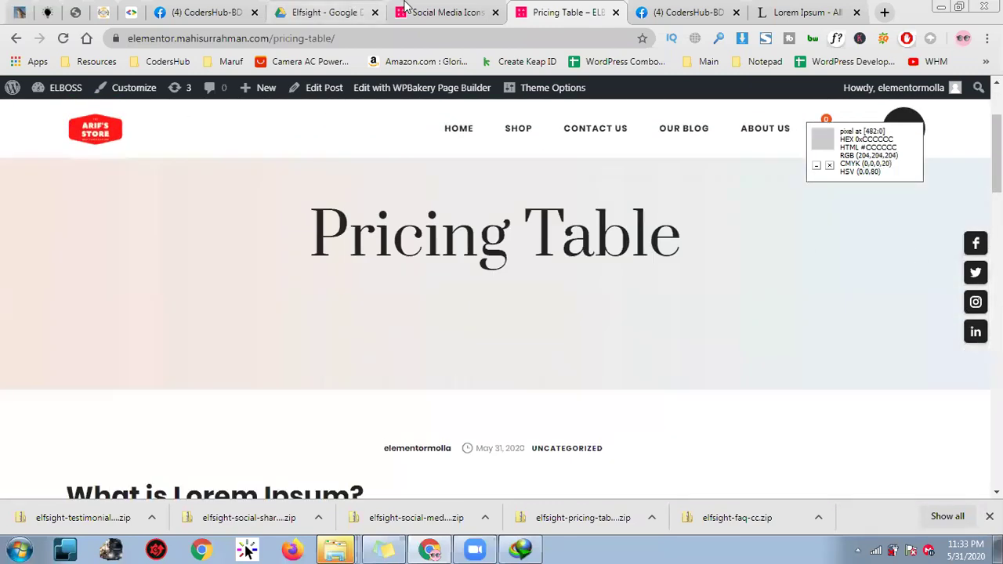
{"action": "left_click", "coordinate": [405, 8]}
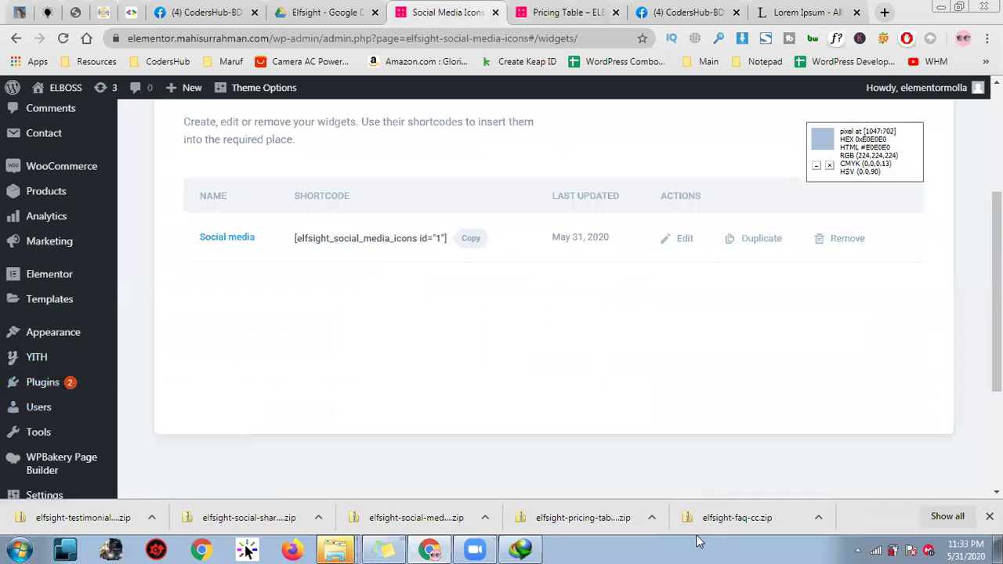